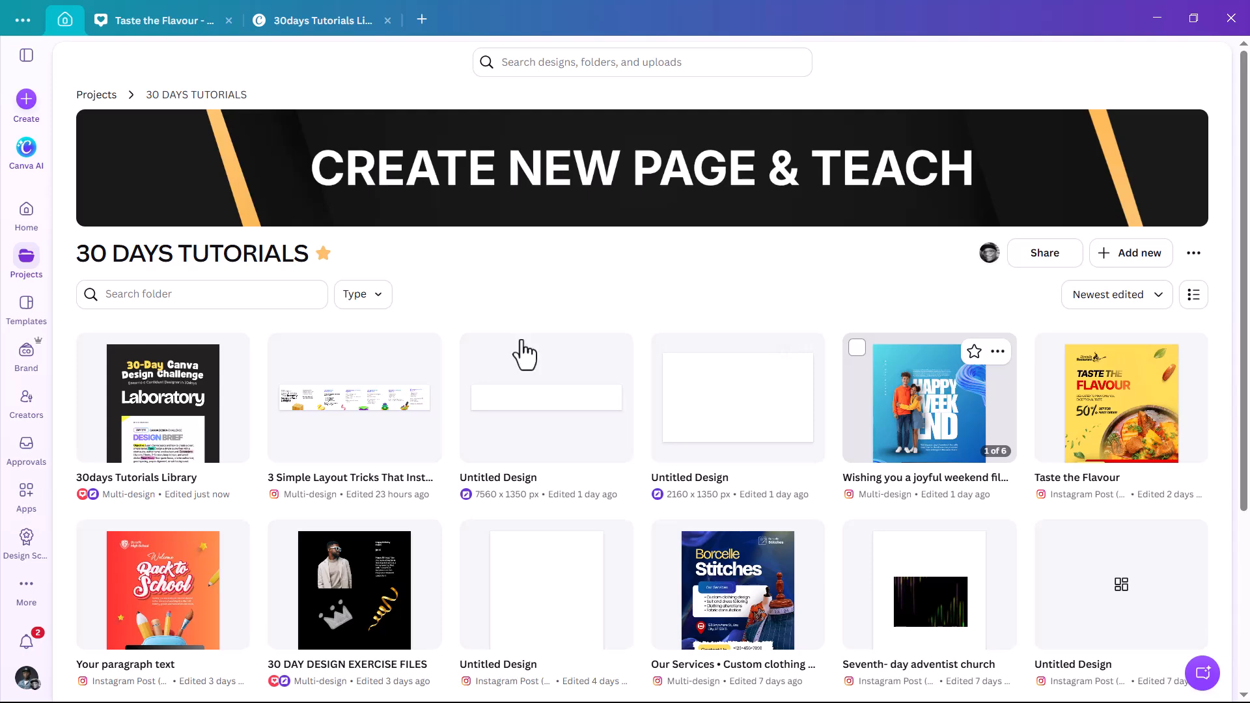
- Create a new custom-size design of 3000 x 3000 px
click(26, 103)
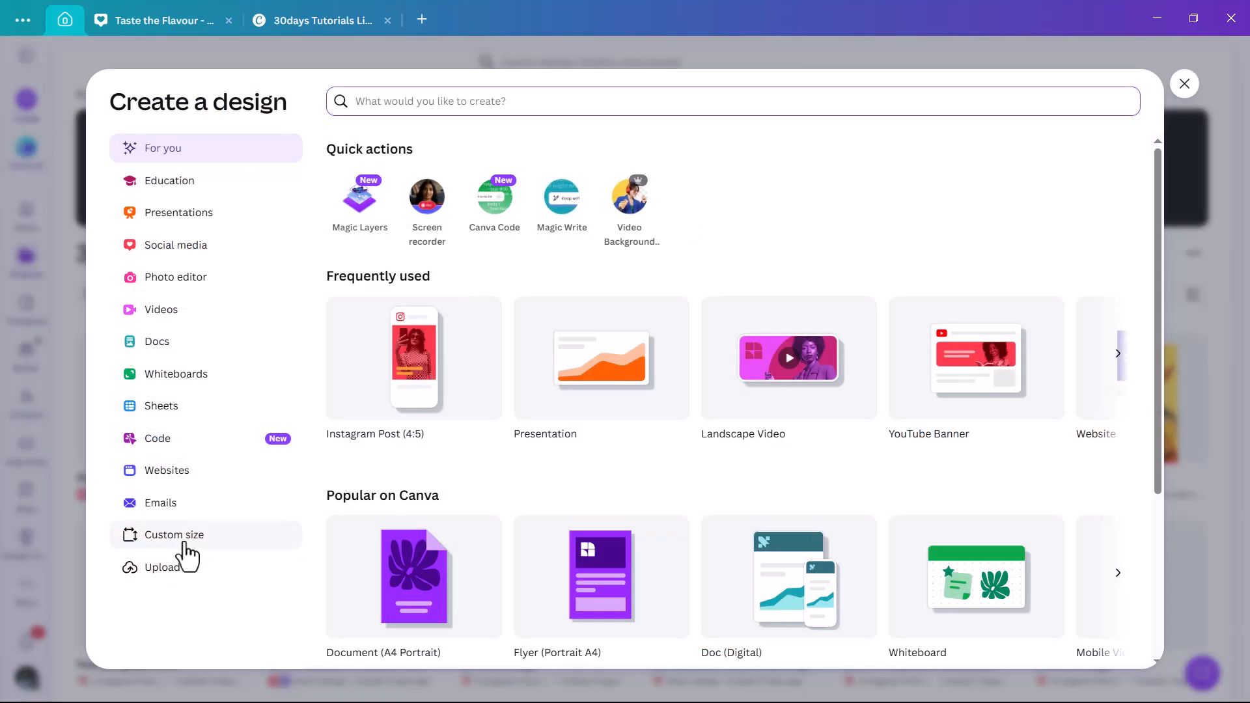
click(177, 539)
click(467, 170)
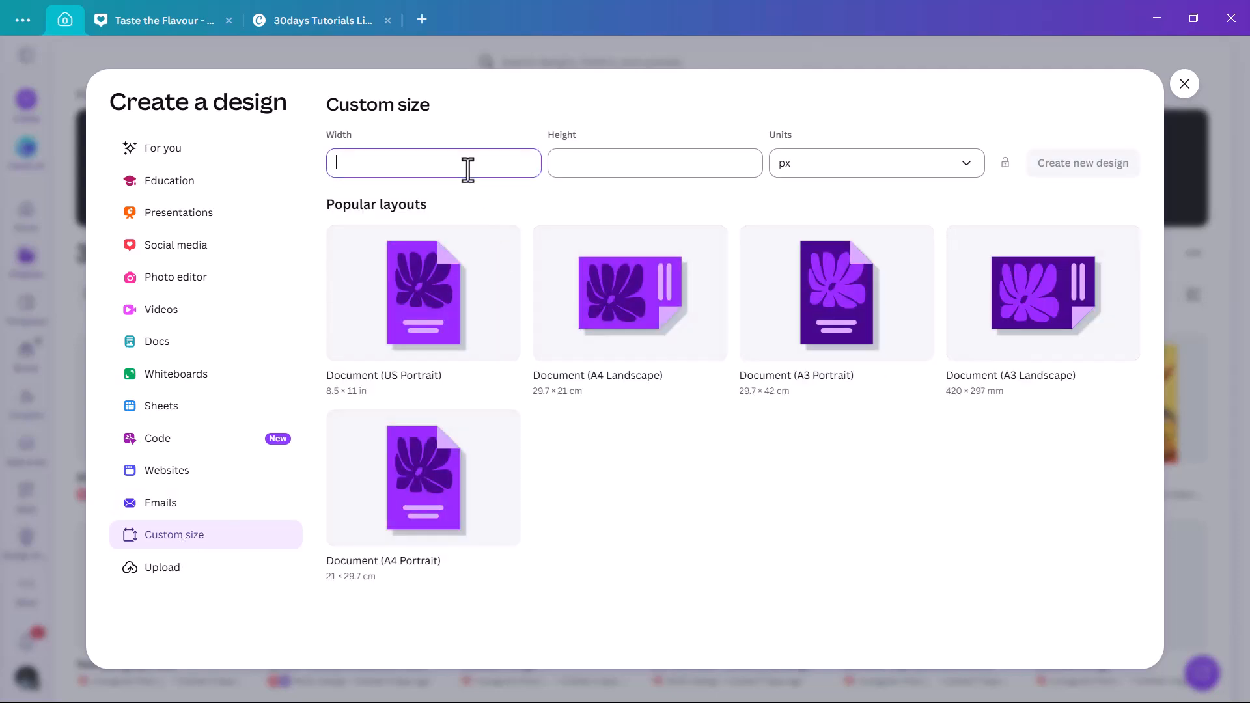
text(3000)
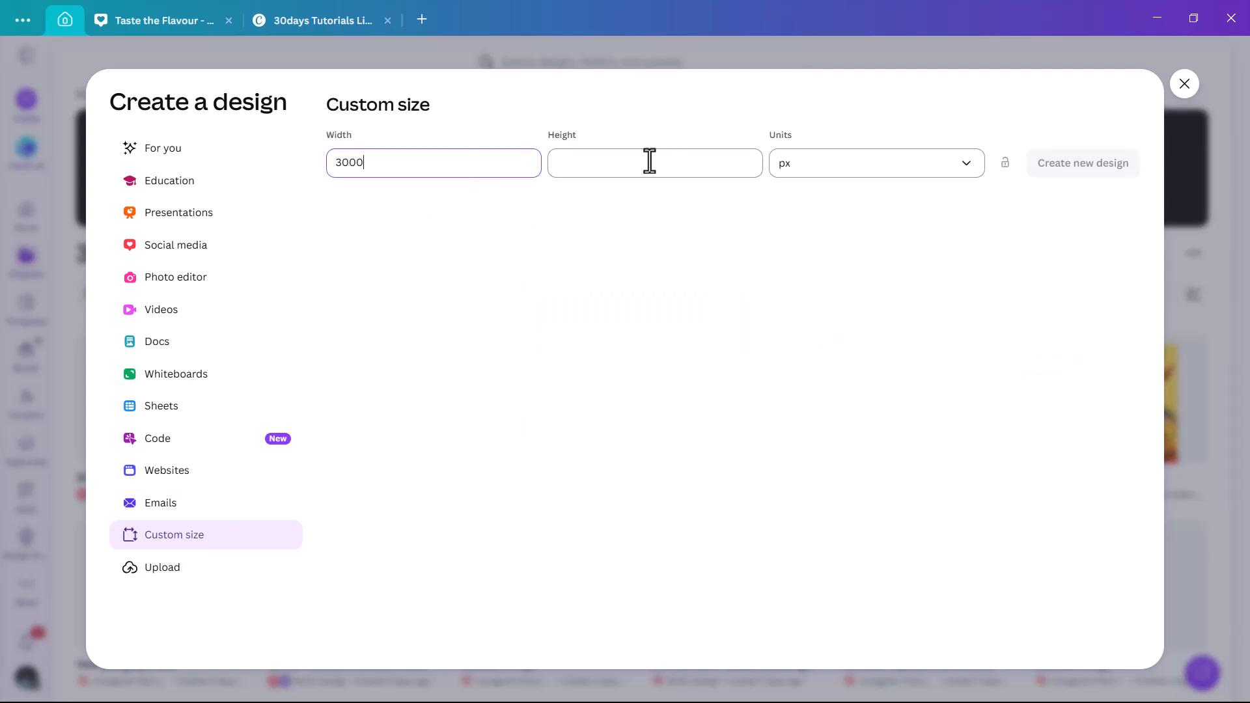
click(649, 163)
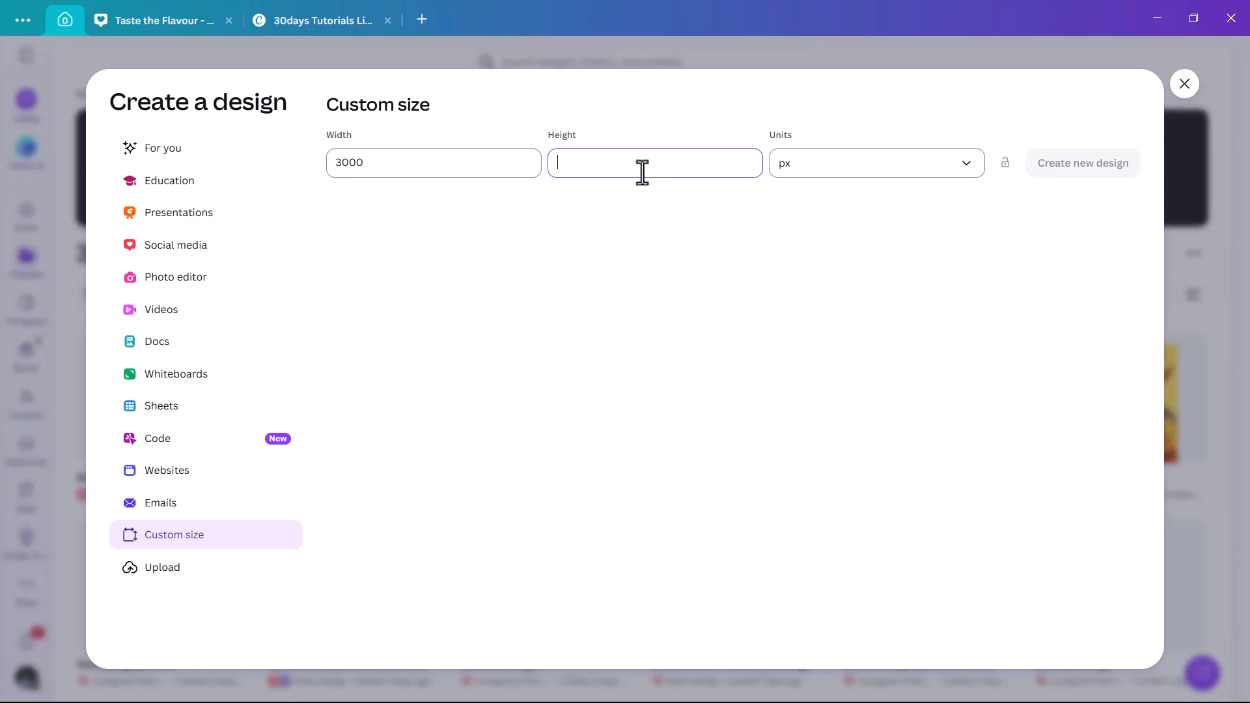
text(3000)
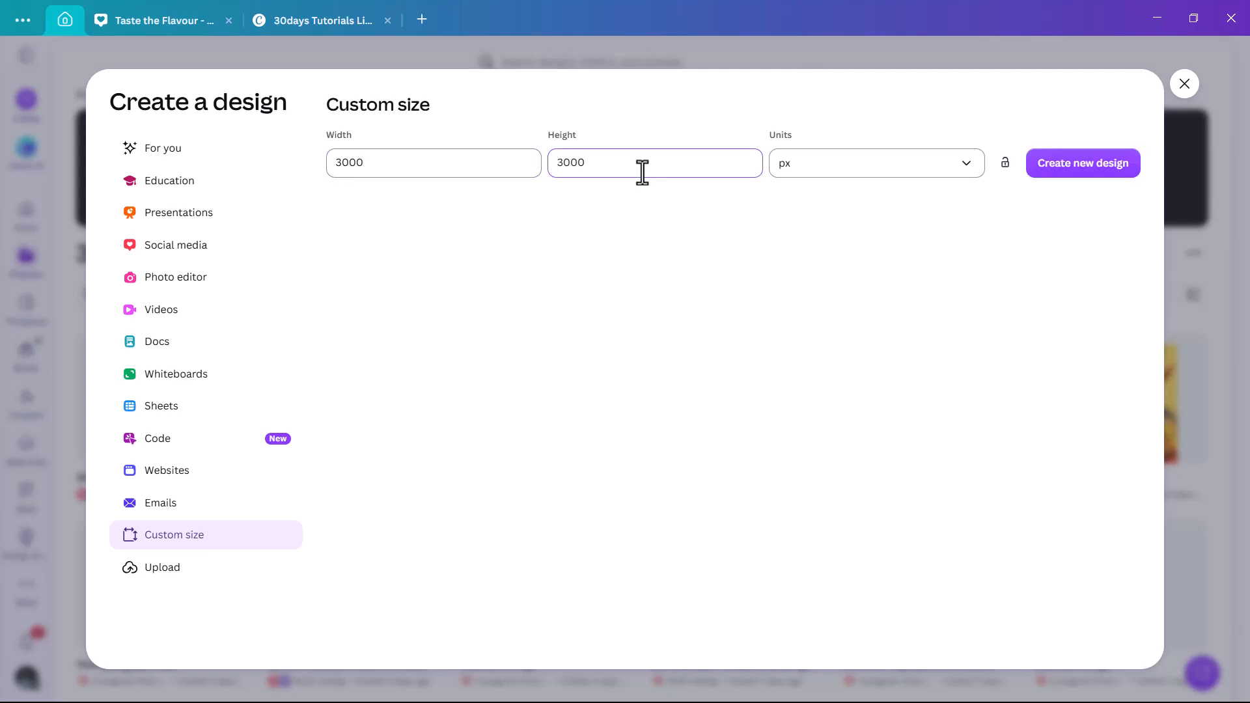
click(1055, 170)
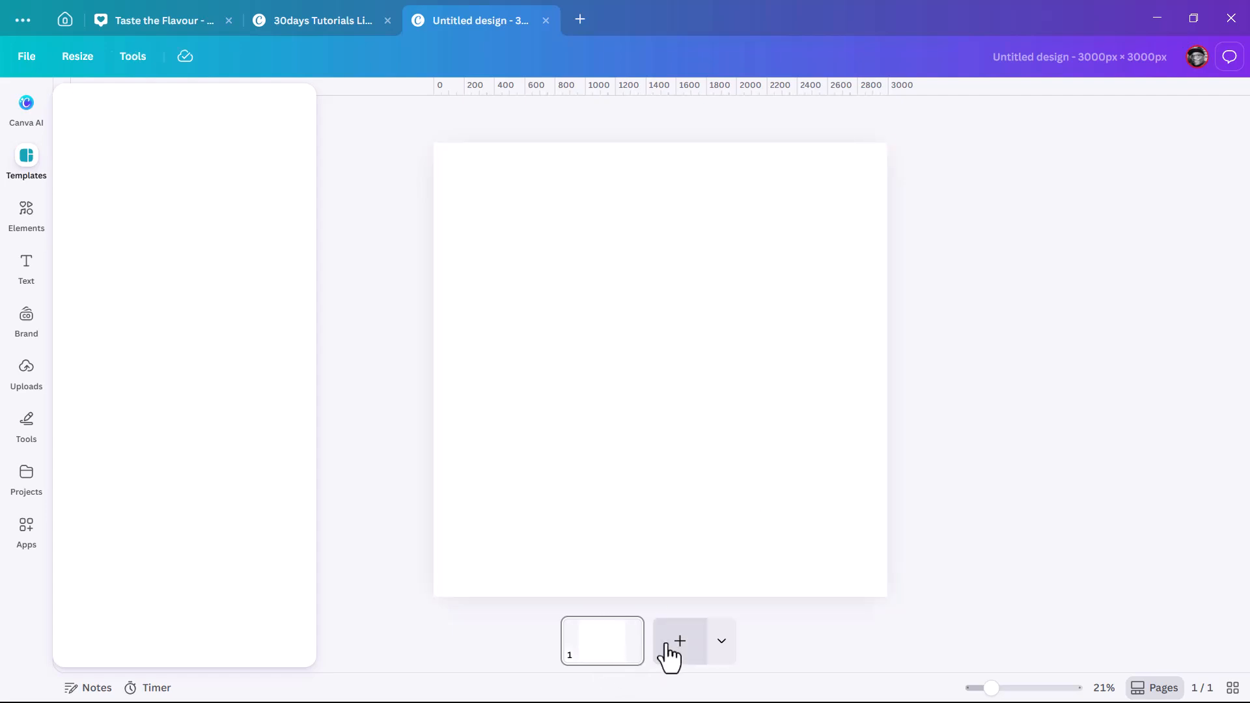
- Paste the copied page of cover art assets into the design after the blank first page
click(628, 651)
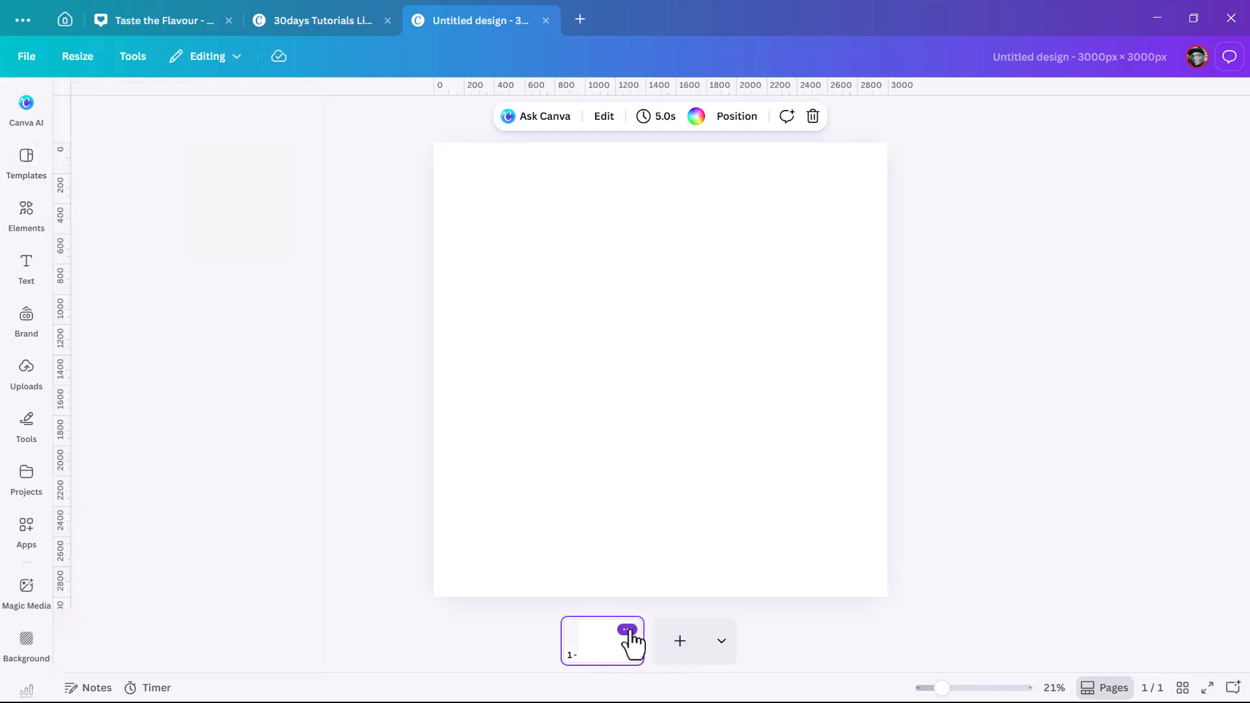
click(627, 630)
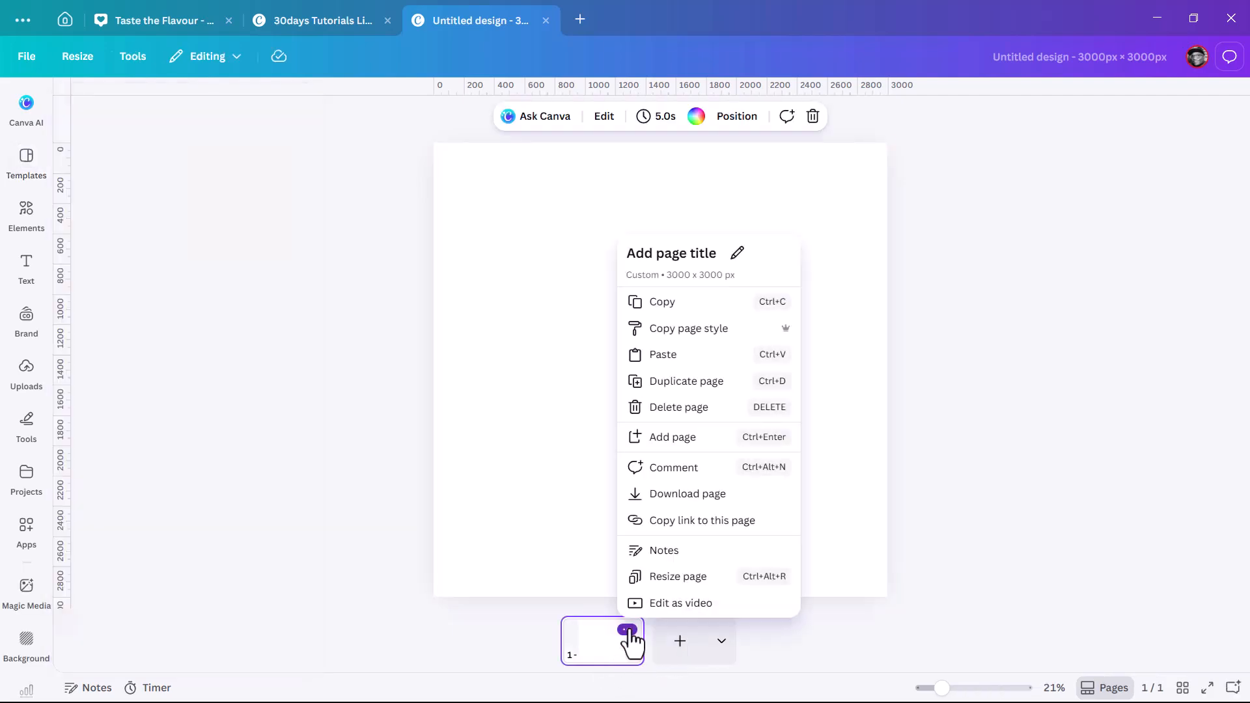
click(700, 355)
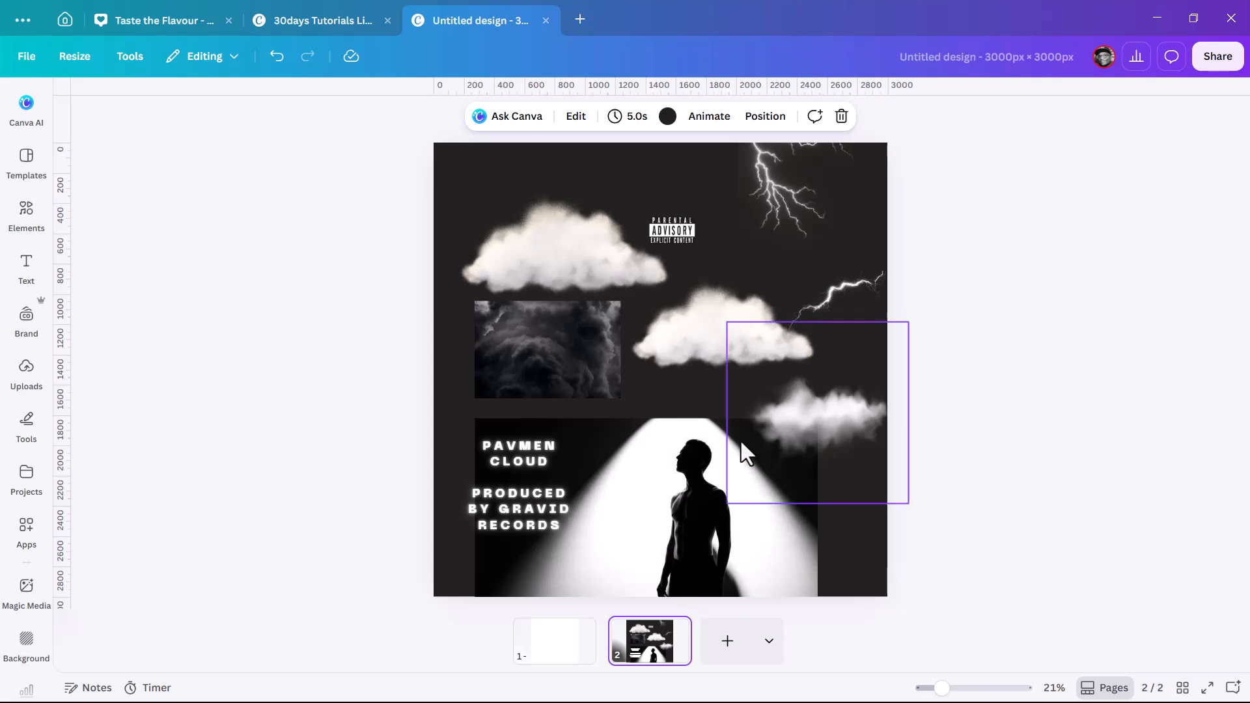
- Move the dark storm cloud image from page 2 to page 1 and enlarge it to cover the canvas
click(594, 352)
drag(560, 349, 553, 637)
drag(619, 401, 961, 474)
drag(592, 418, 681, 413)
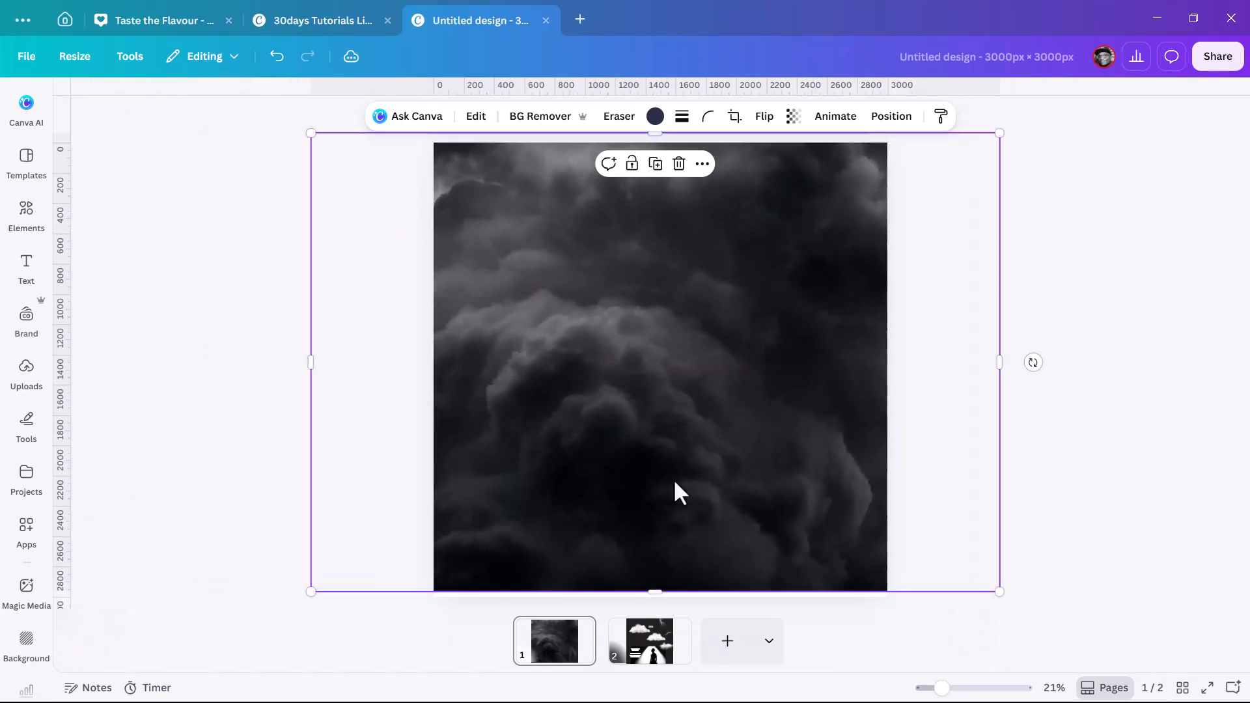
- Move the photo of the man in the light beam from page 2 to page 1
click(649, 640)
click(716, 510)
drag(716, 509, 581, 653)
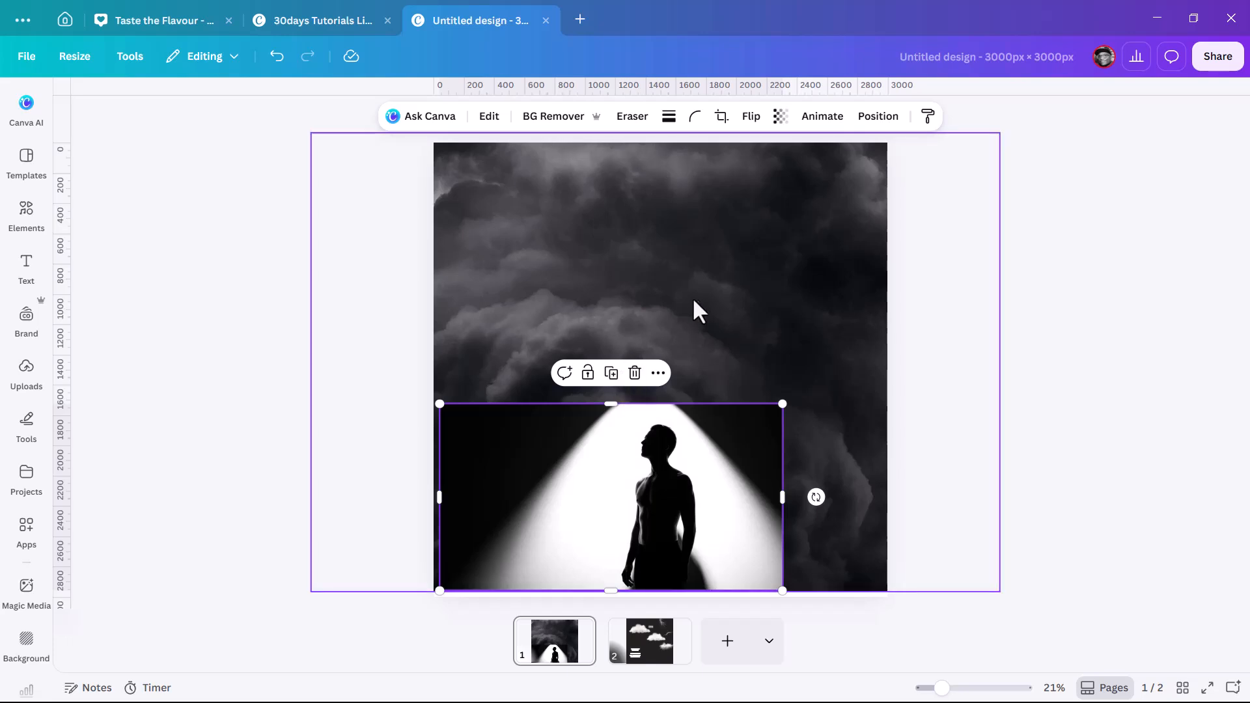
- Remove the man photo's background, then enlarge the cutout and centre it at the lower edge of the canvas
click(534, 118)
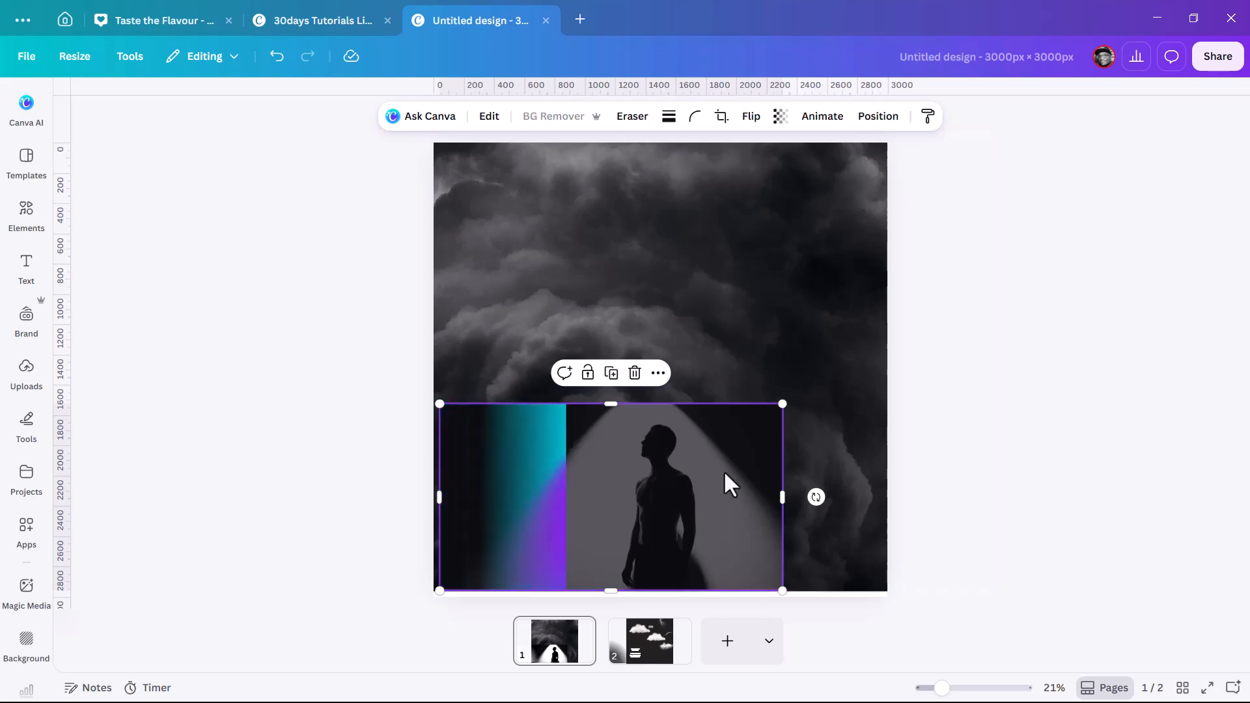
drag(782, 404, 957, 319)
drag(695, 572, 650, 514)
click(967, 409)
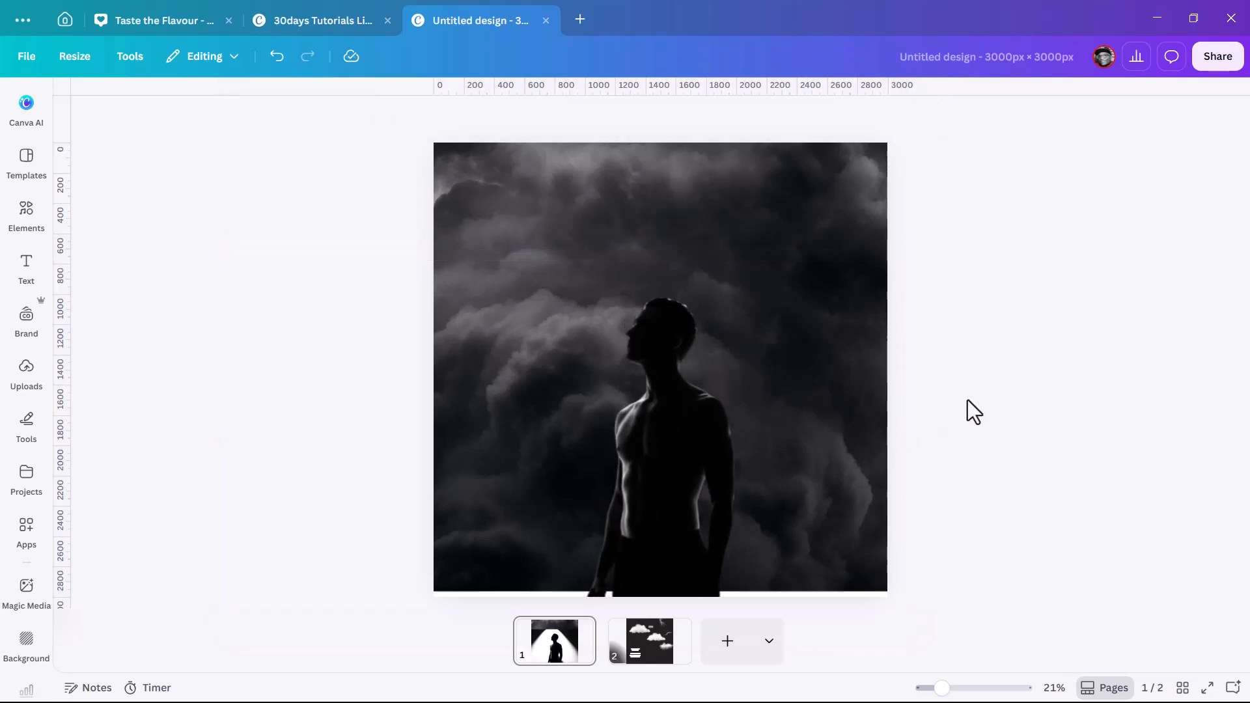
- Move the two large white clouds together from page 2 to page 1
click(691, 478)
click(649, 641)
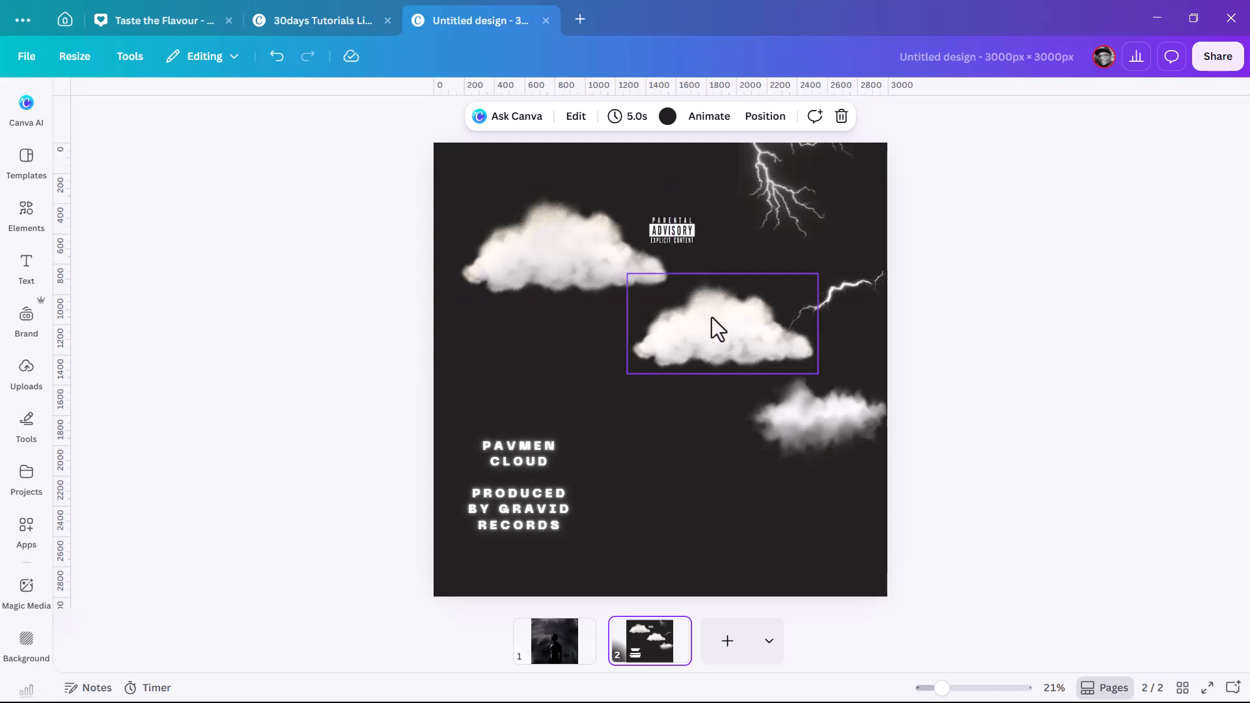
click(611, 265)
shift+click(751, 311)
drag(702, 310, 553, 654)
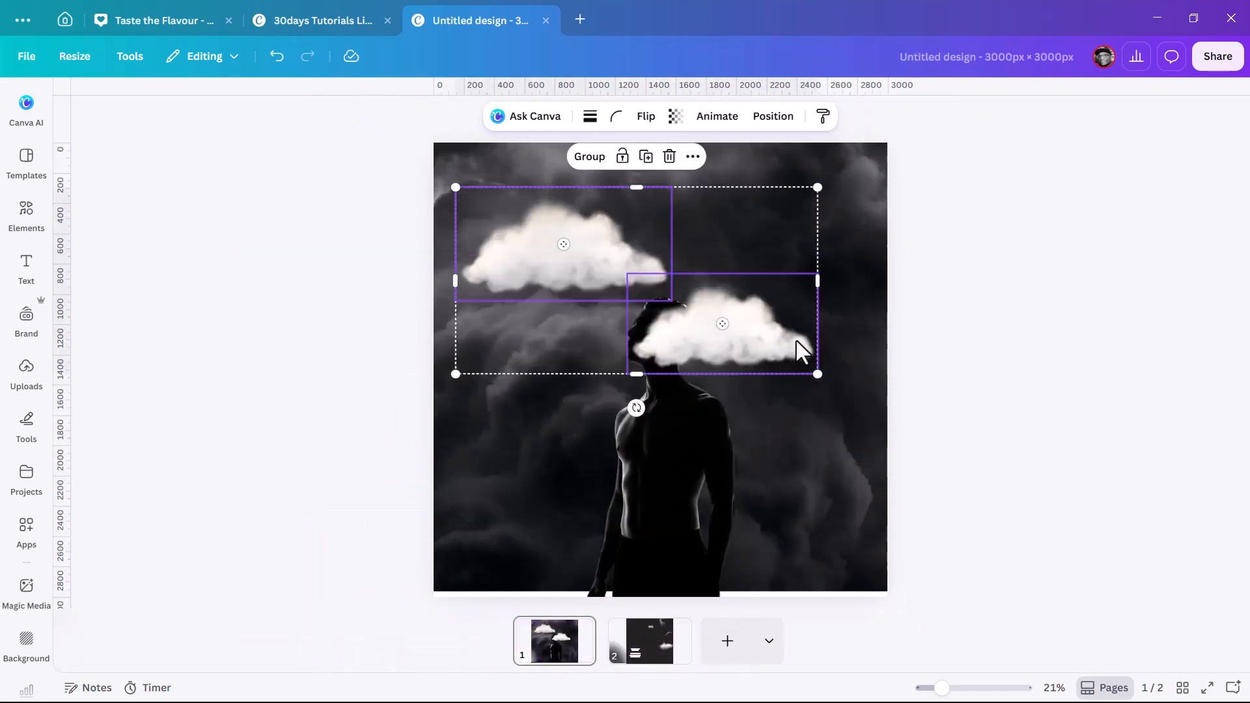
- Shift the man slightly down and left, and lower the storm background to cover the white strip along the canvas bottom
click(849, 330)
drag(565, 298, 537, 287)
click(1060, 276)
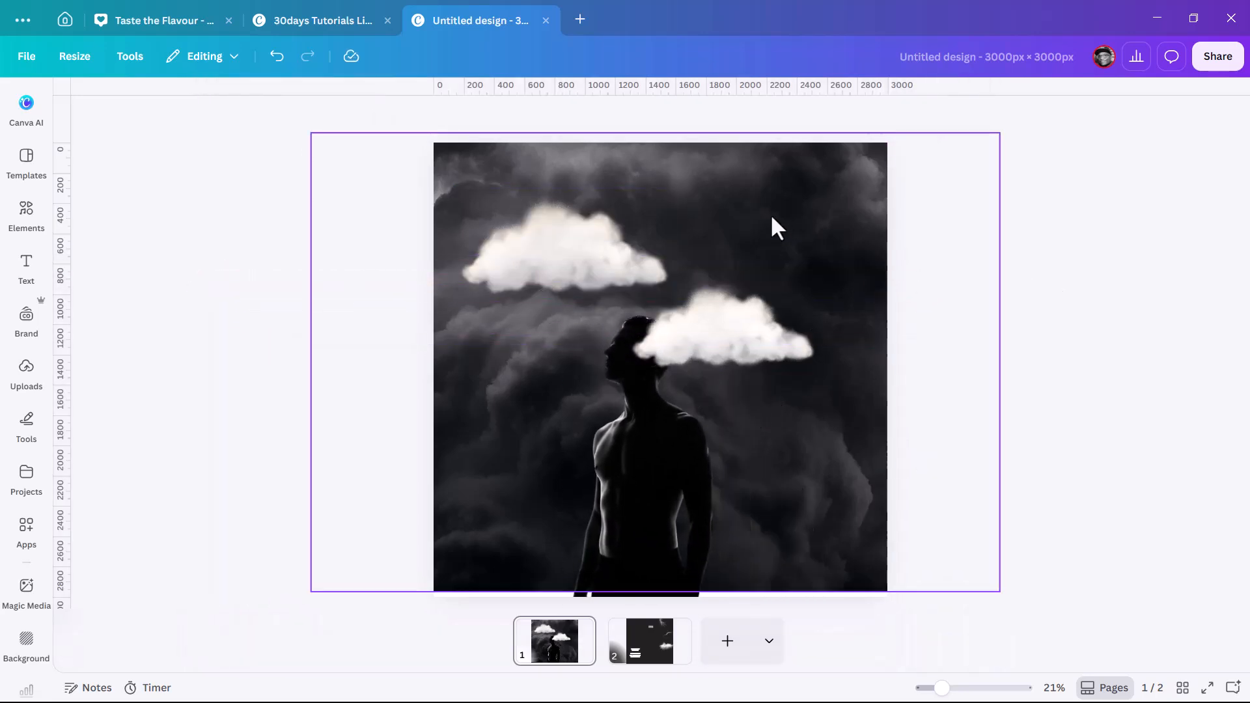
drag(802, 205, 804, 213)
- Enlarge one white cloud, overlap both clouds over the man's head, and nudge his body slightly right beneath them
click(569, 257)
drag(569, 257, 642, 335)
drag(749, 380, 764, 389)
drag(711, 341, 710, 358)
click(795, 349)
mouse_move(795, 349)
mouse_down()
mouse_move(753, 326)
mouse_move(781, 336)
mouse_up()
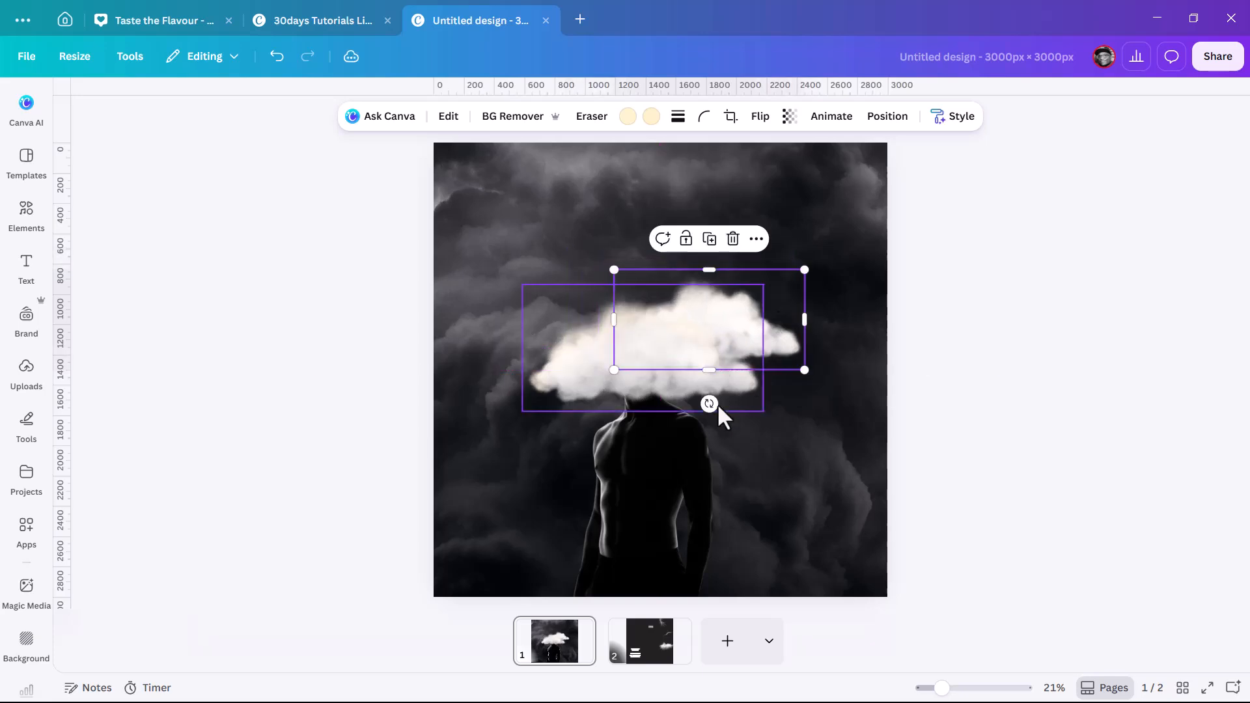
click(666, 483)
drag(667, 336, 675, 332)
- Move the Parental Advisory label from page 2 to page 1 and place it smaller in the canvas's upper-right corner
click(675, 233)
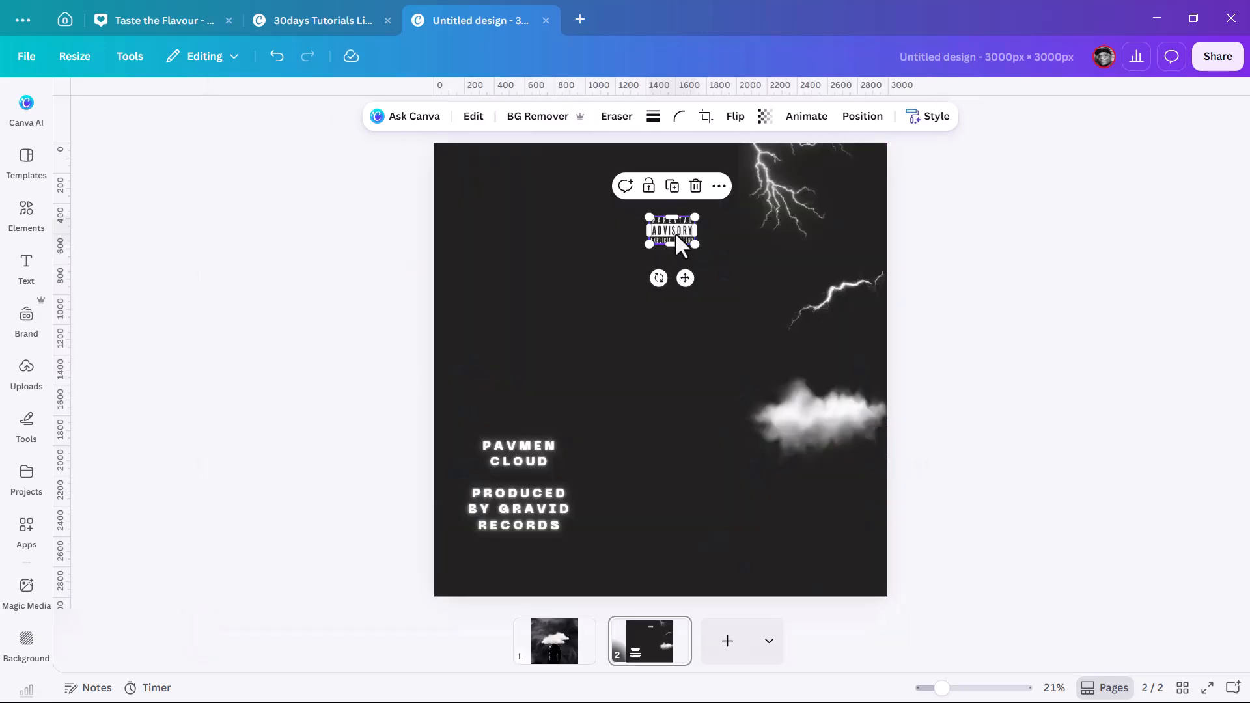
drag(675, 232, 555, 635)
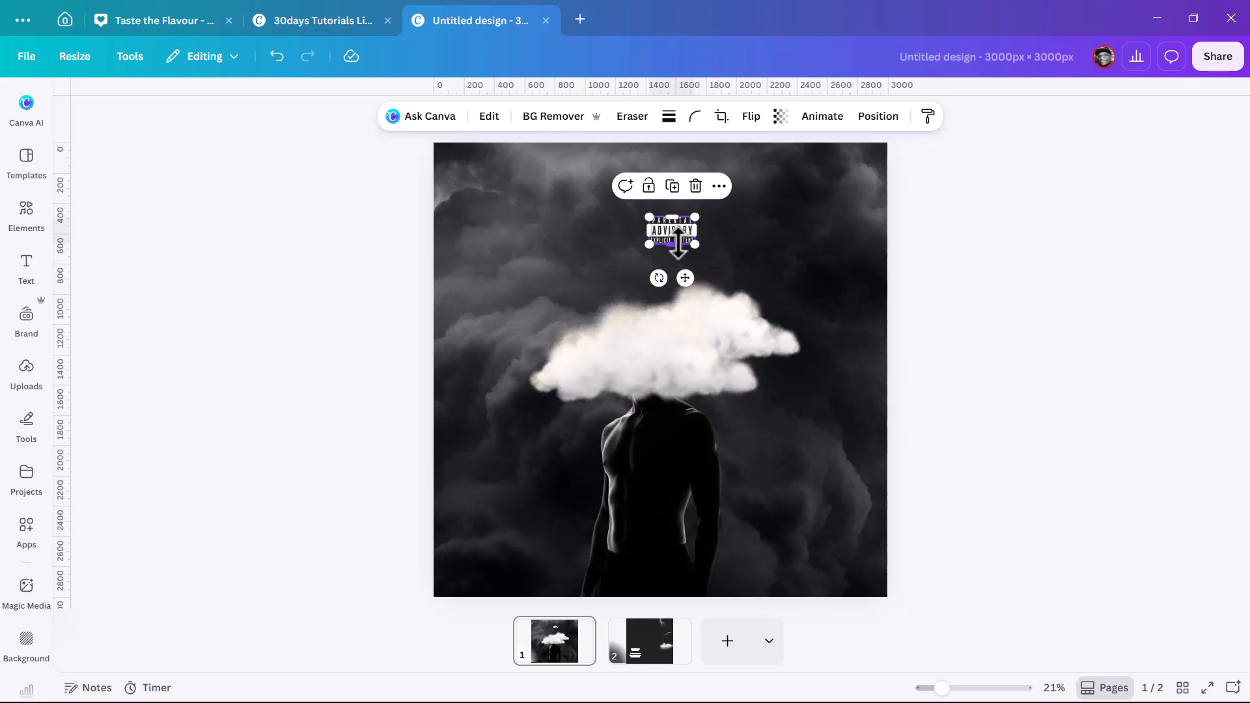
drag(676, 233, 809, 199)
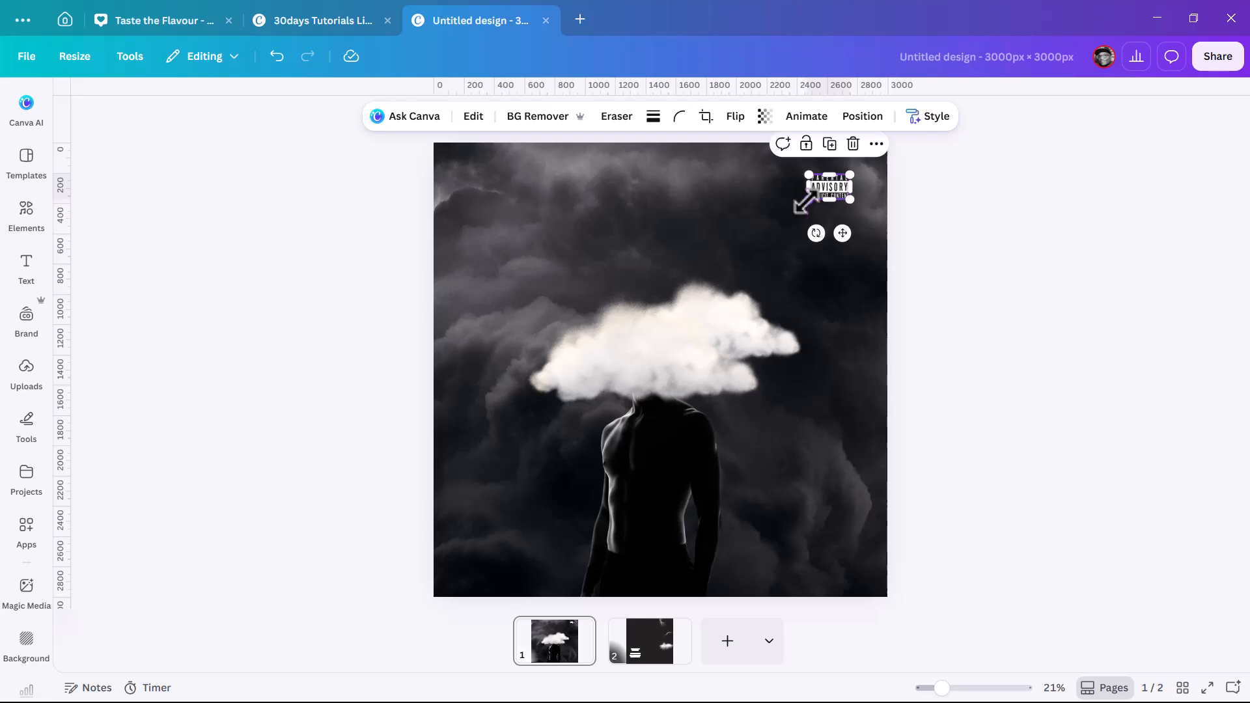
- Move both lightning bolts together from page 2 to page 1
click(659, 645)
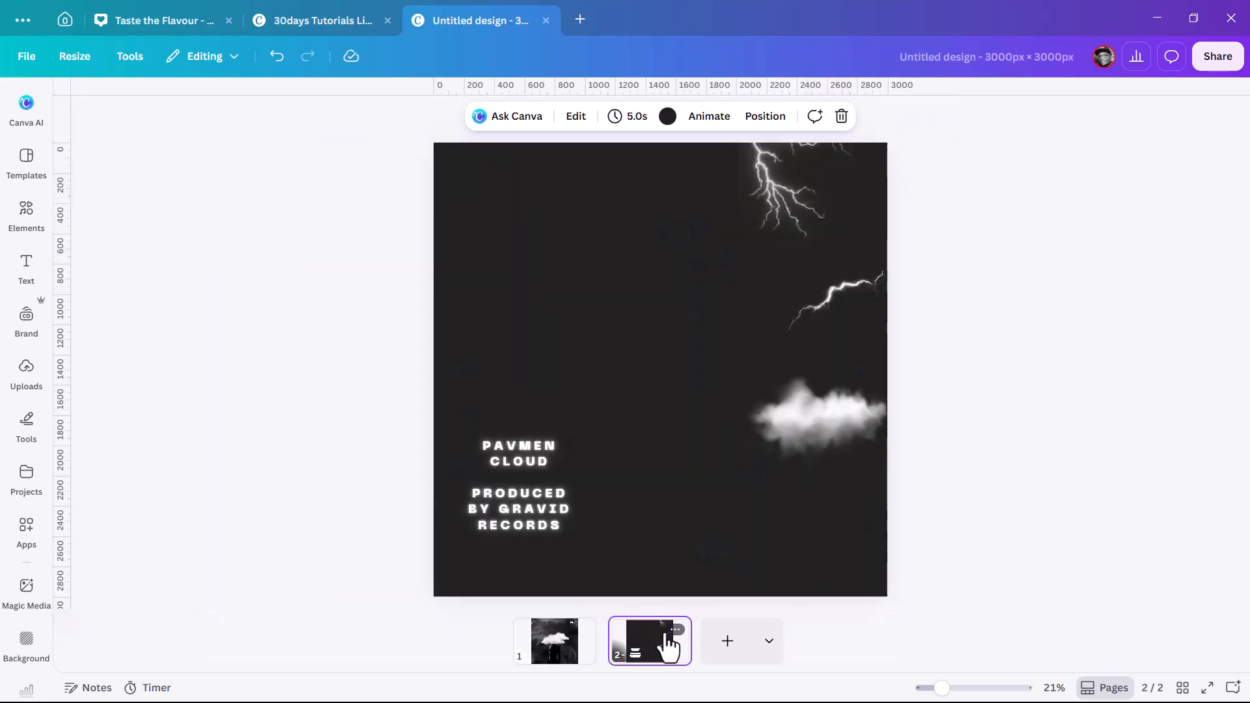
click(824, 197)
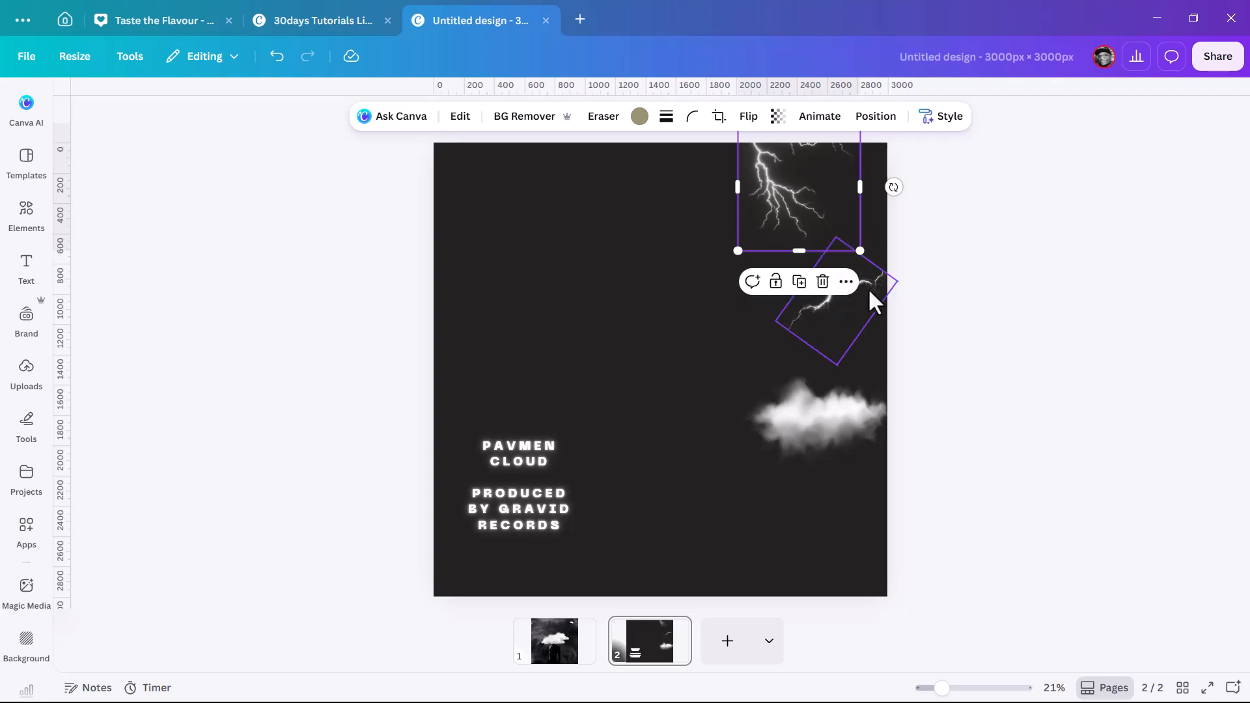
shift+click(869, 289)
drag(819, 230, 607, 568)
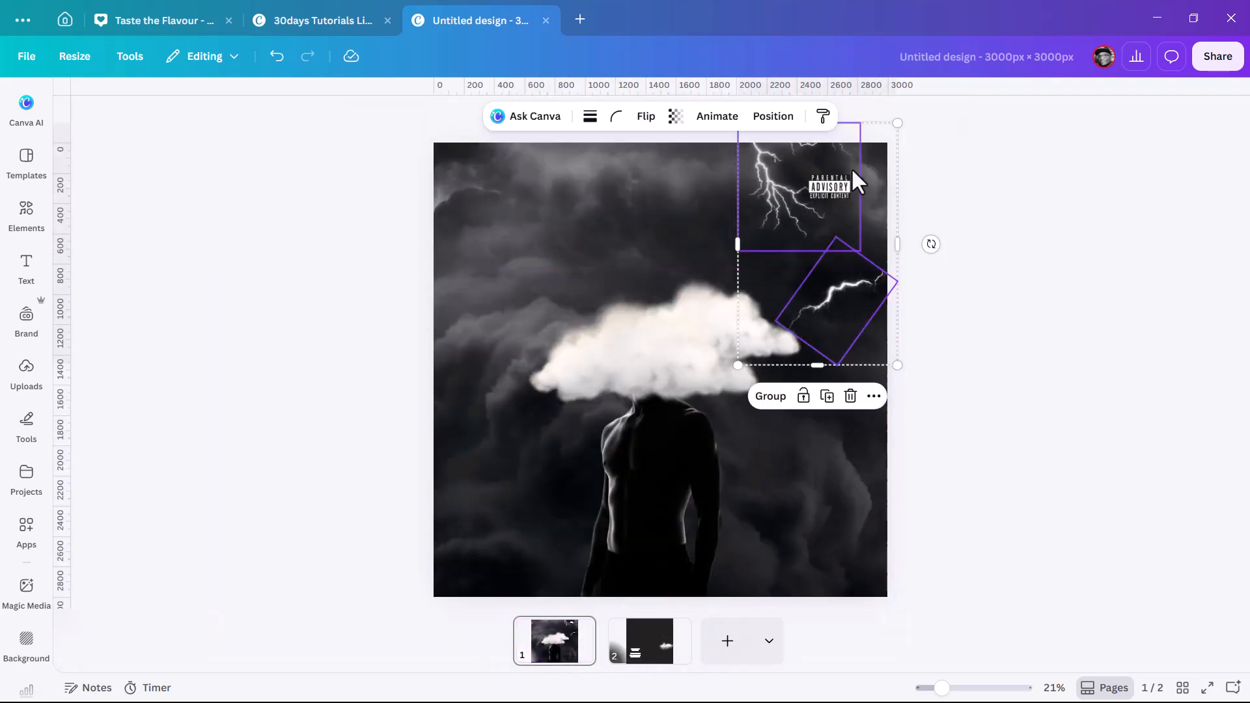
- Place the branching lightning in the canvas's upper-left corner and the smaller bolt above the cloud's left side, and slightly enlarge the larger cloud
click(807, 195)
click(999, 195)
drag(788, 198, 499, 187)
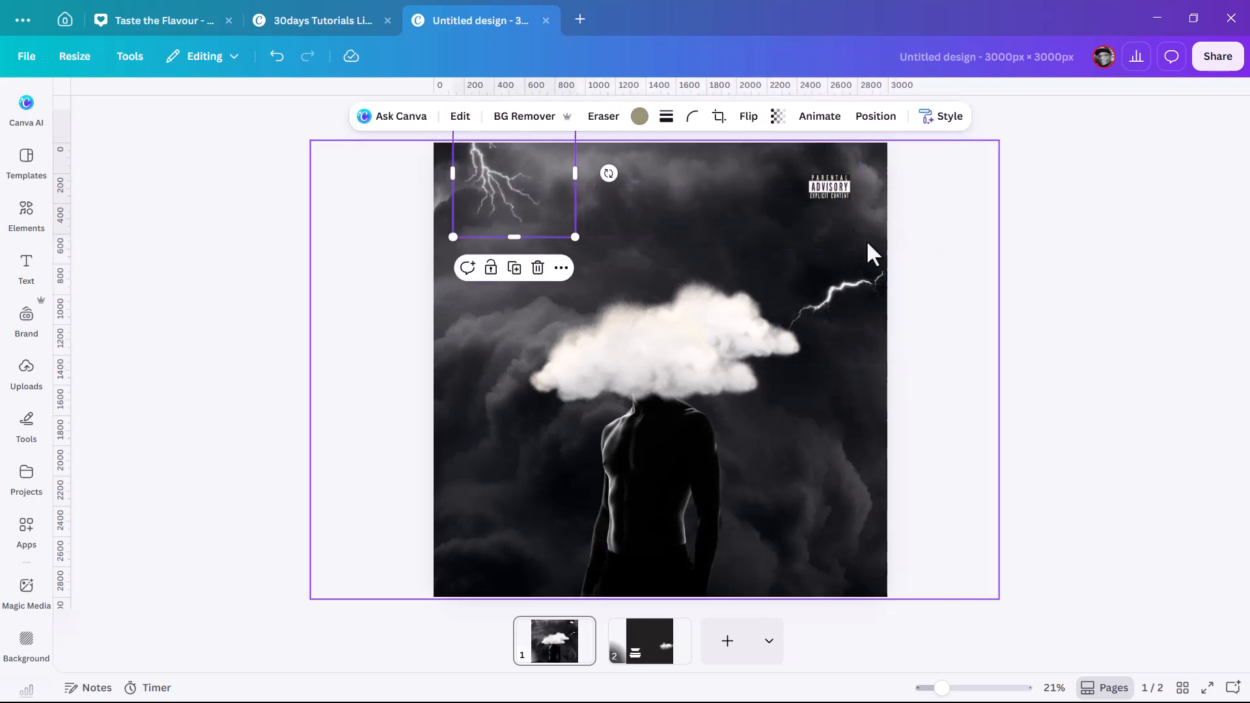
drag(860, 285, 600, 255)
click(723, 307)
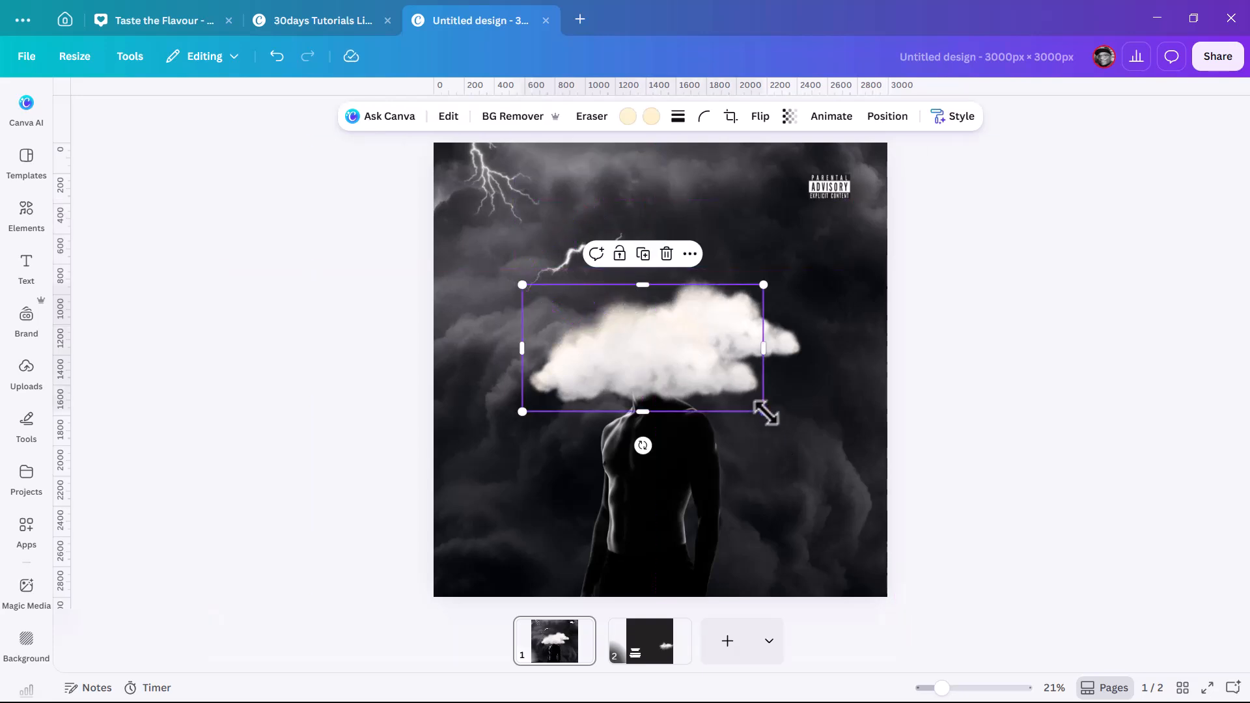
click(789, 342)
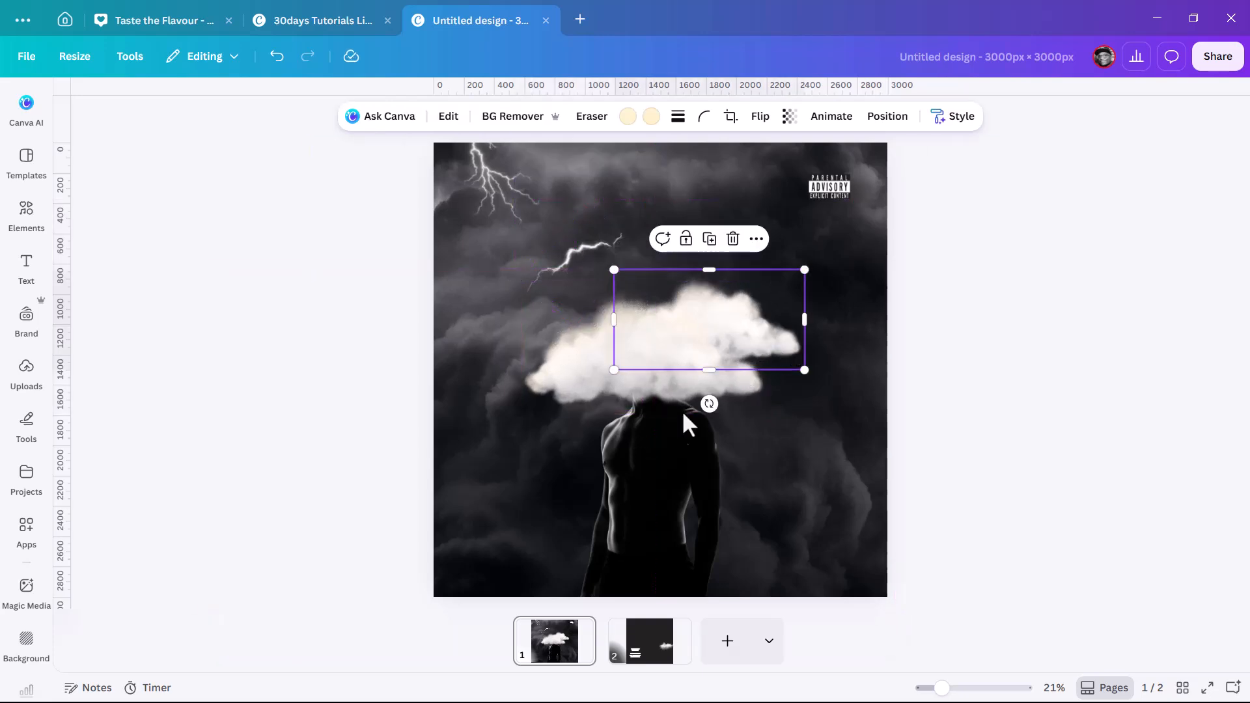
- Move the small wispy cloud from page 2 to page 1 and place it over the Parental Advisory label
click(661, 644)
click(814, 443)
drag(814, 443, 577, 651)
drag(851, 413, 832, 203)
- Reorder the wispy cloud's layer to sit below the Parental Advisory label, and shift the cloud slightly left
click(808, 119)
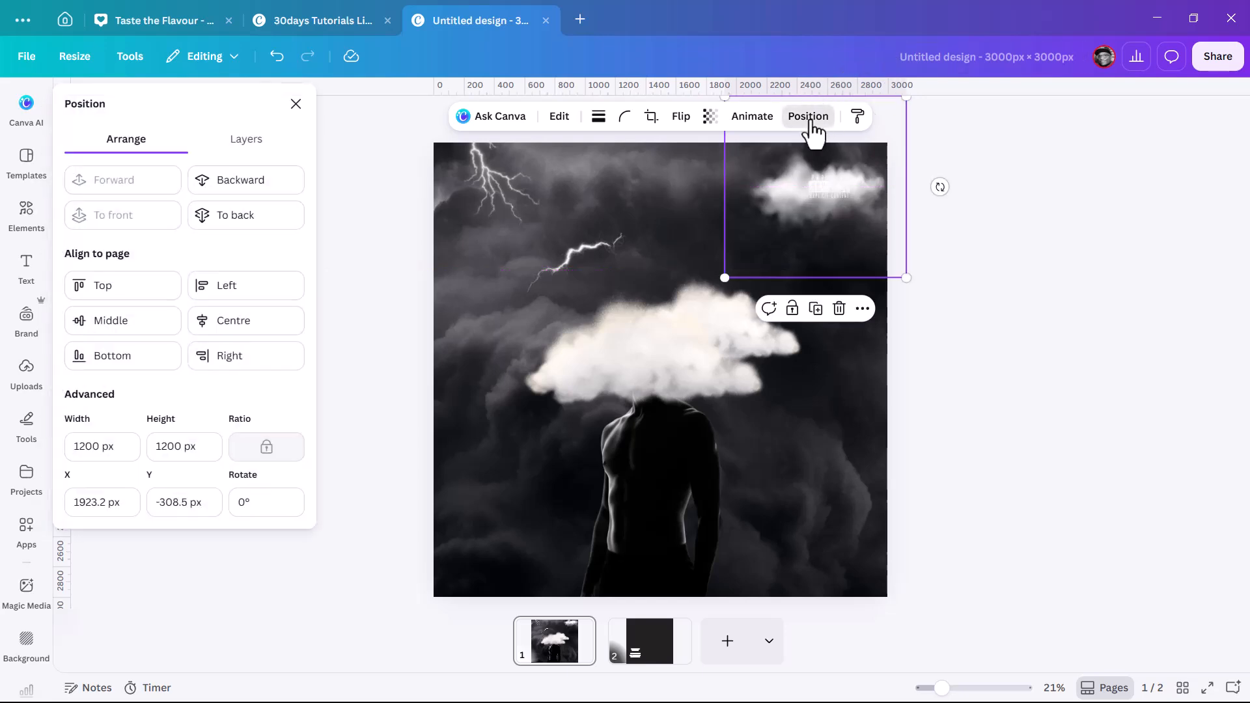
click(236, 142)
drag(207, 242, 209, 413)
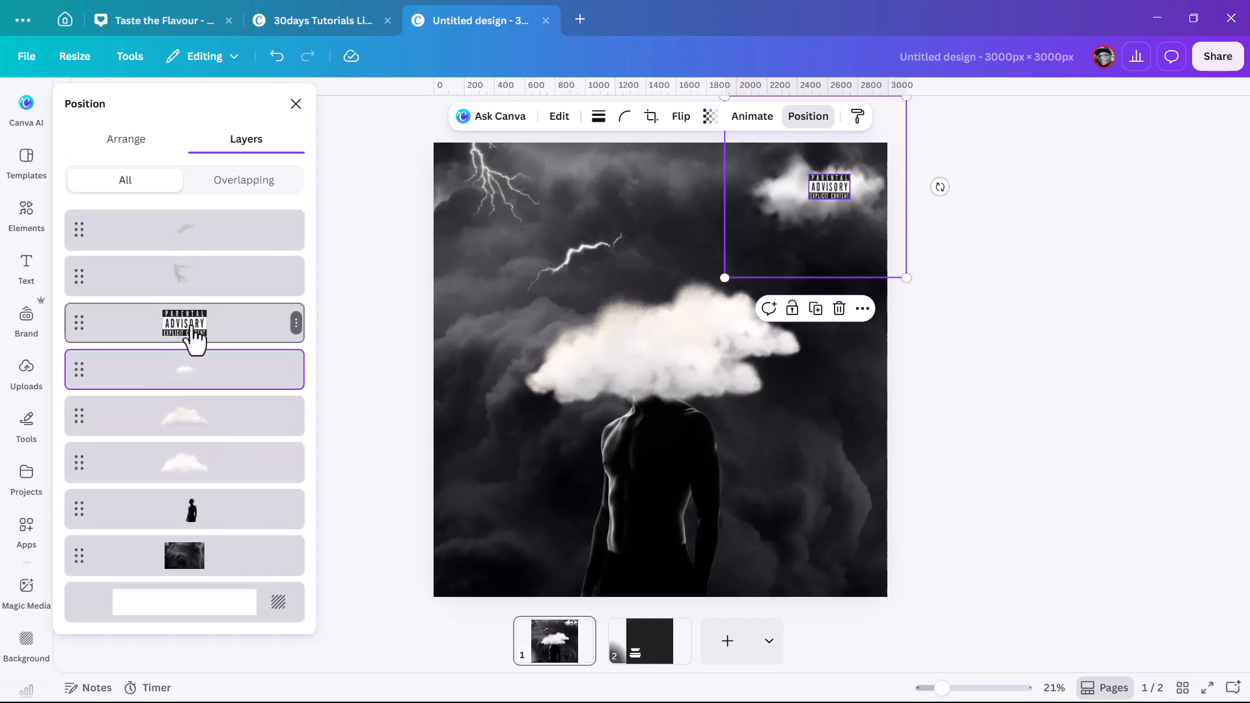
drag(788, 240, 763, 246)
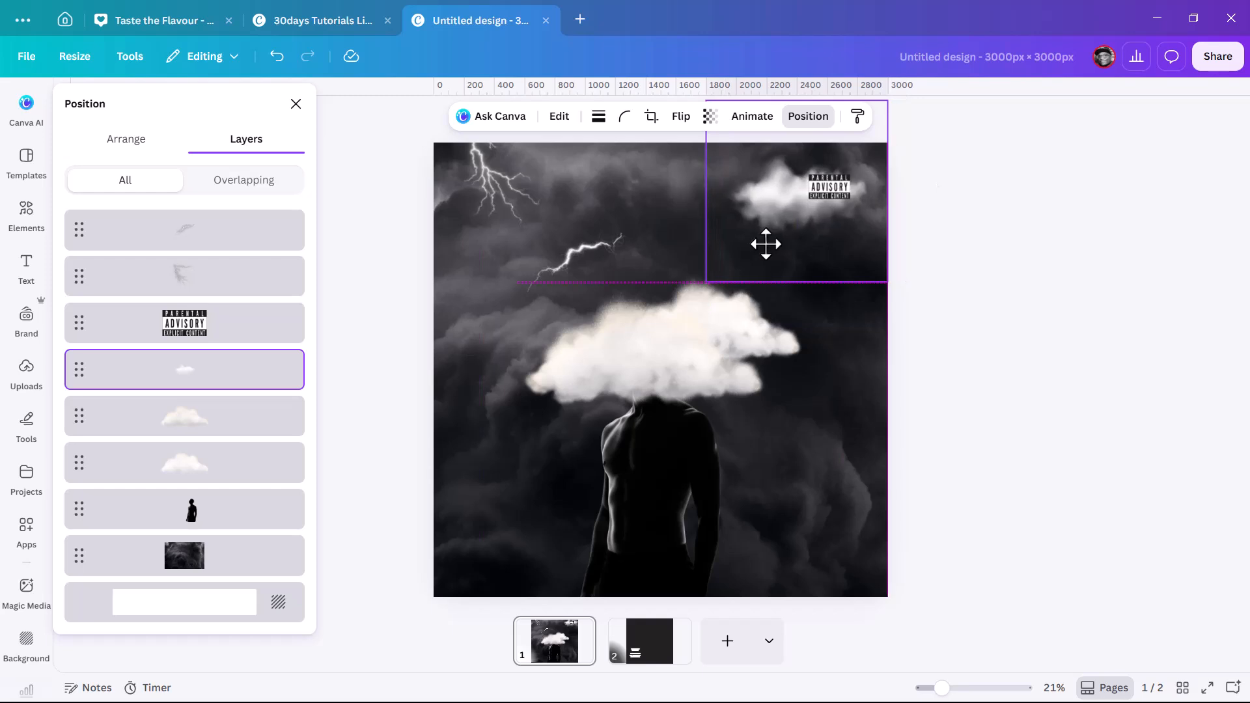
- Move the "PAVMEN CLOUD PRODUCED BY GRAVID RECORDS" text block from page 2 to page 1
click(669, 660)
drag(558, 499, 662, 431)
double_click(616, 427)
click(606, 411)
drag(599, 395, 593, 622)
- Position the text block over the man's torso and place a duplicate of it above the clouds
key(Escape)
drag(654, 451, 668, 511)
drag(680, 351, 706, 243)
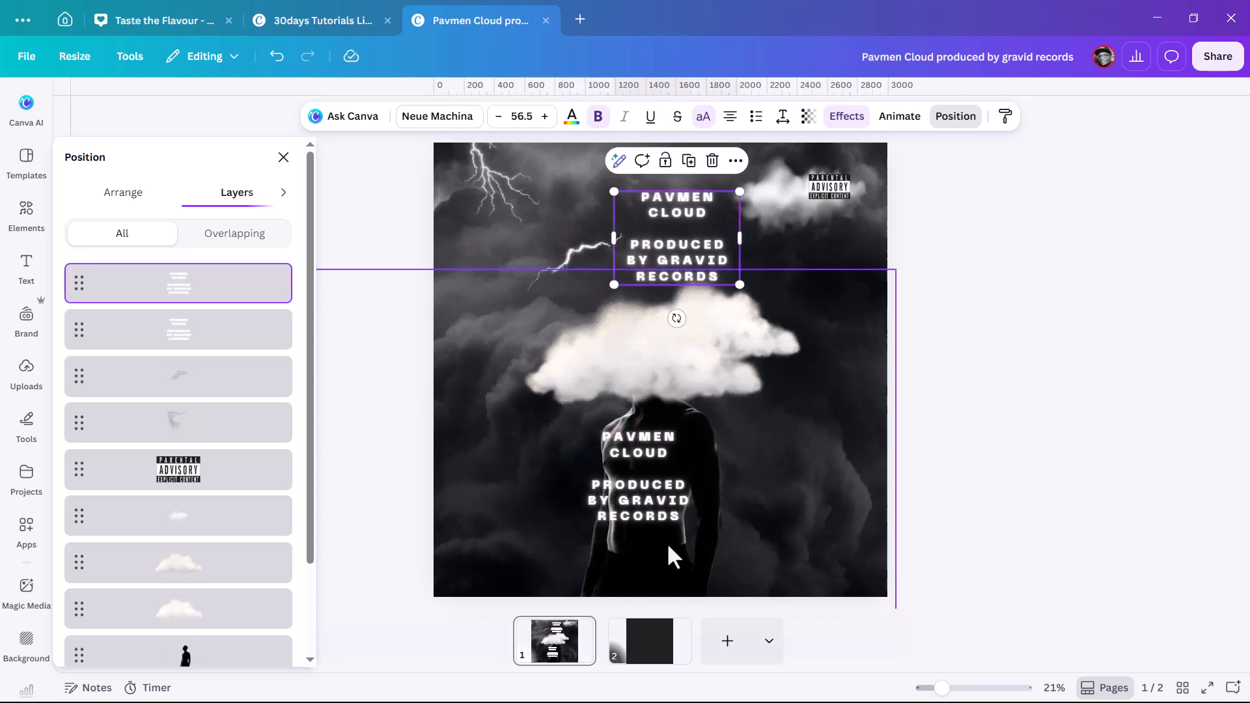
- Delete "PRODUCED BY GRAVID RECORDS" and "PAVMEN" from the text over the torso, keeping only "CLOUD"
double_click(669, 482)
click(661, 482)
drag(669, 449, 683, 535)
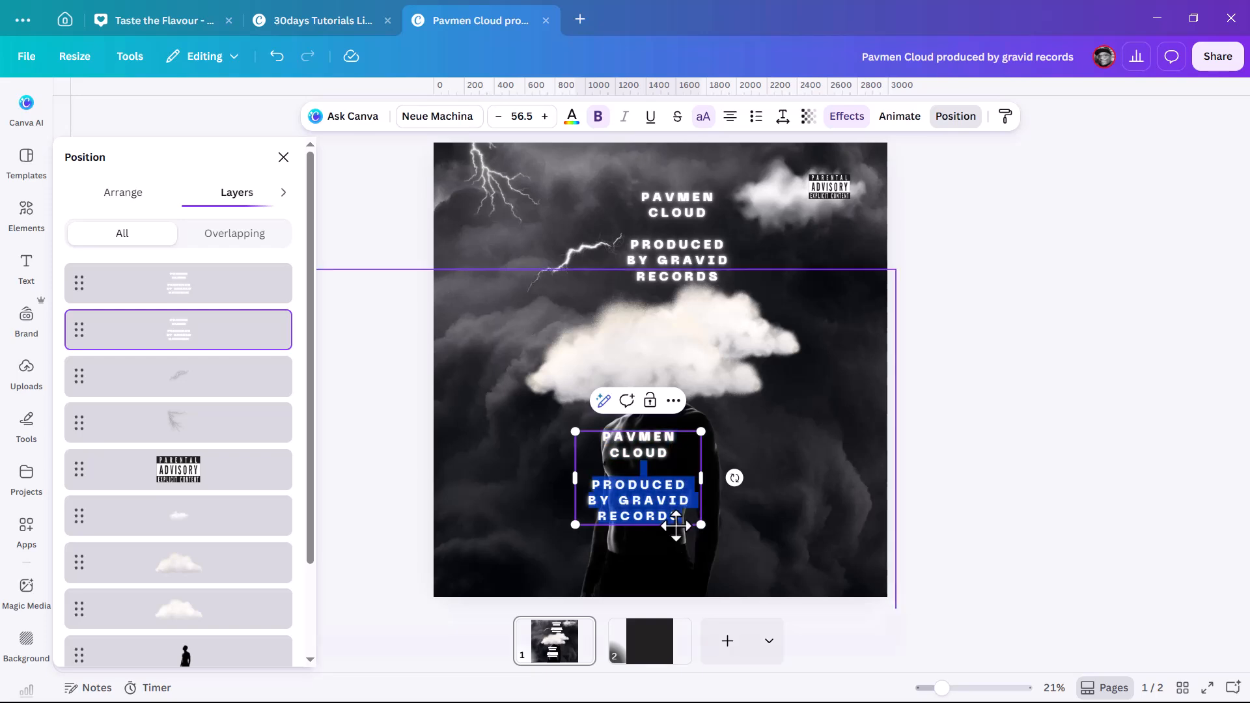
key(BackSpace)
drag(613, 456, 600, 441)
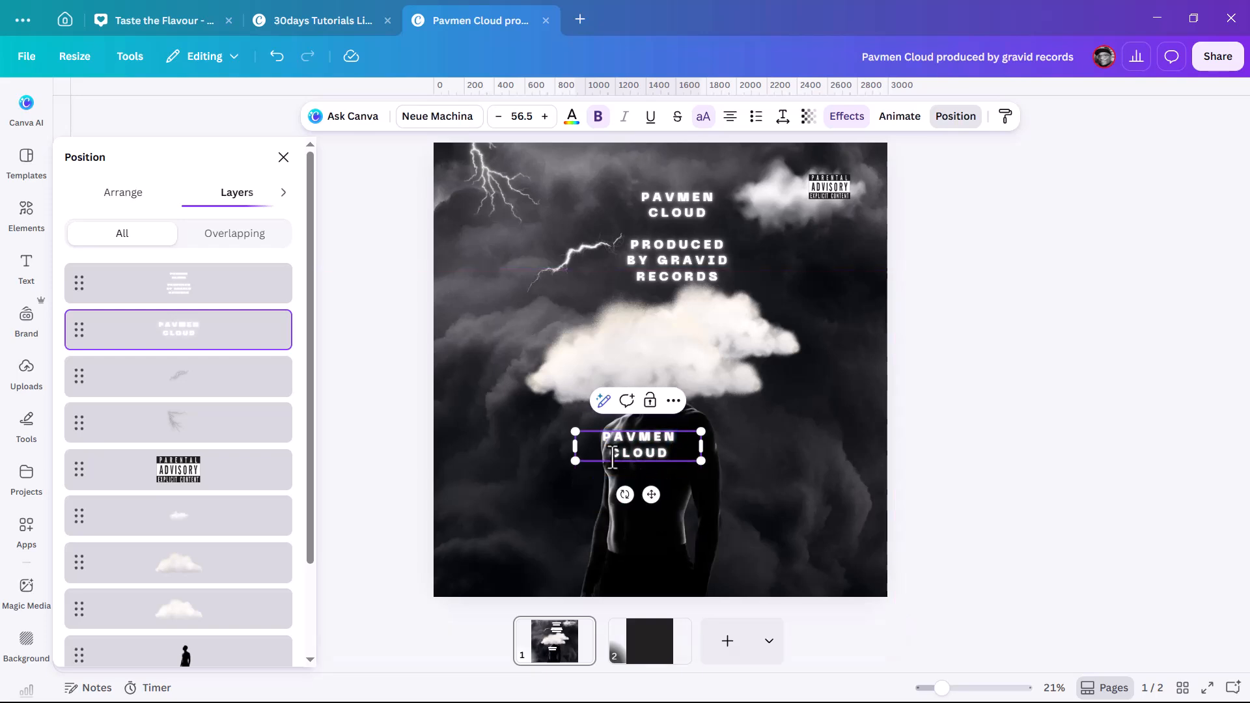
key(BackSpace)
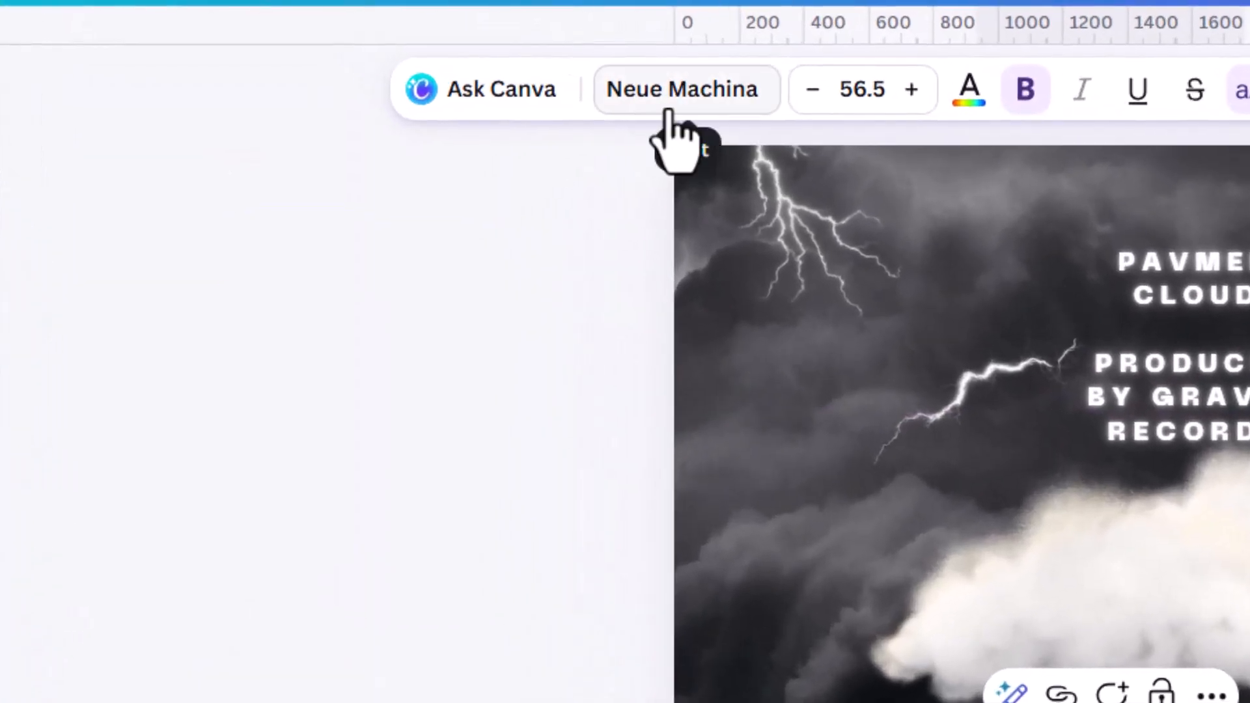
- Enlarge the "CLOUD" title text to a font size of 326
drag(977, 702, 517, 702)
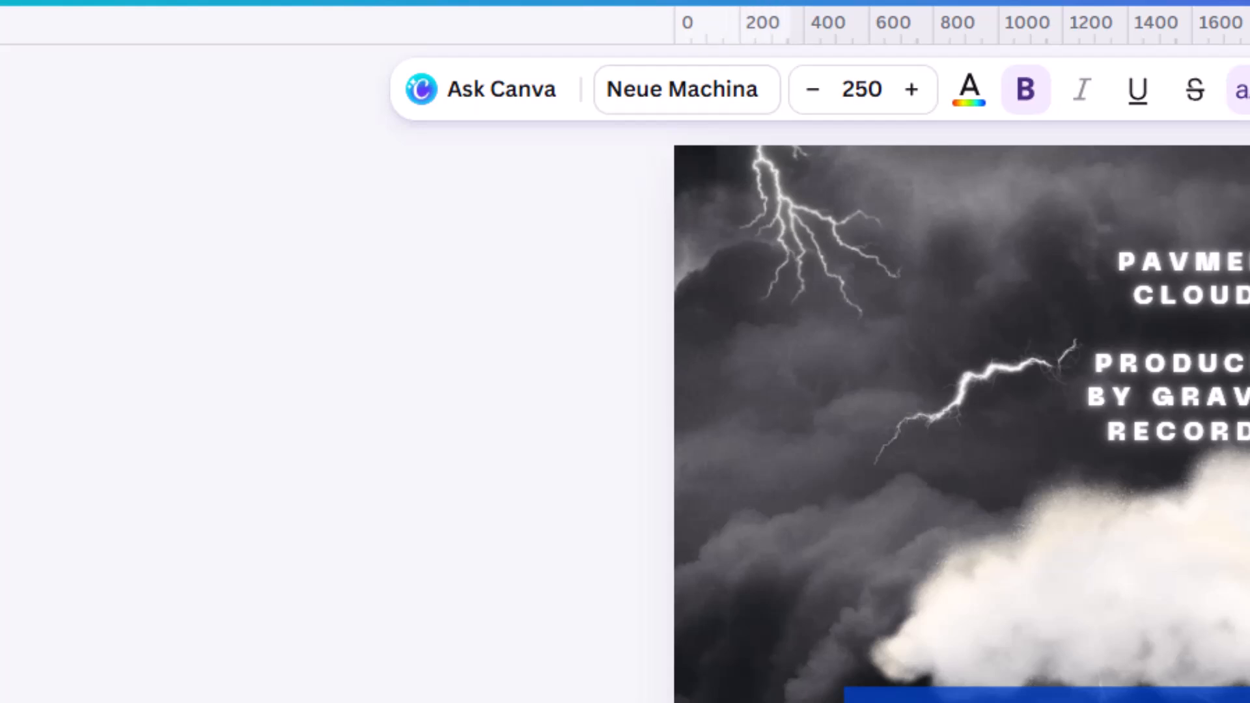
drag(798, 702, 704, 692)
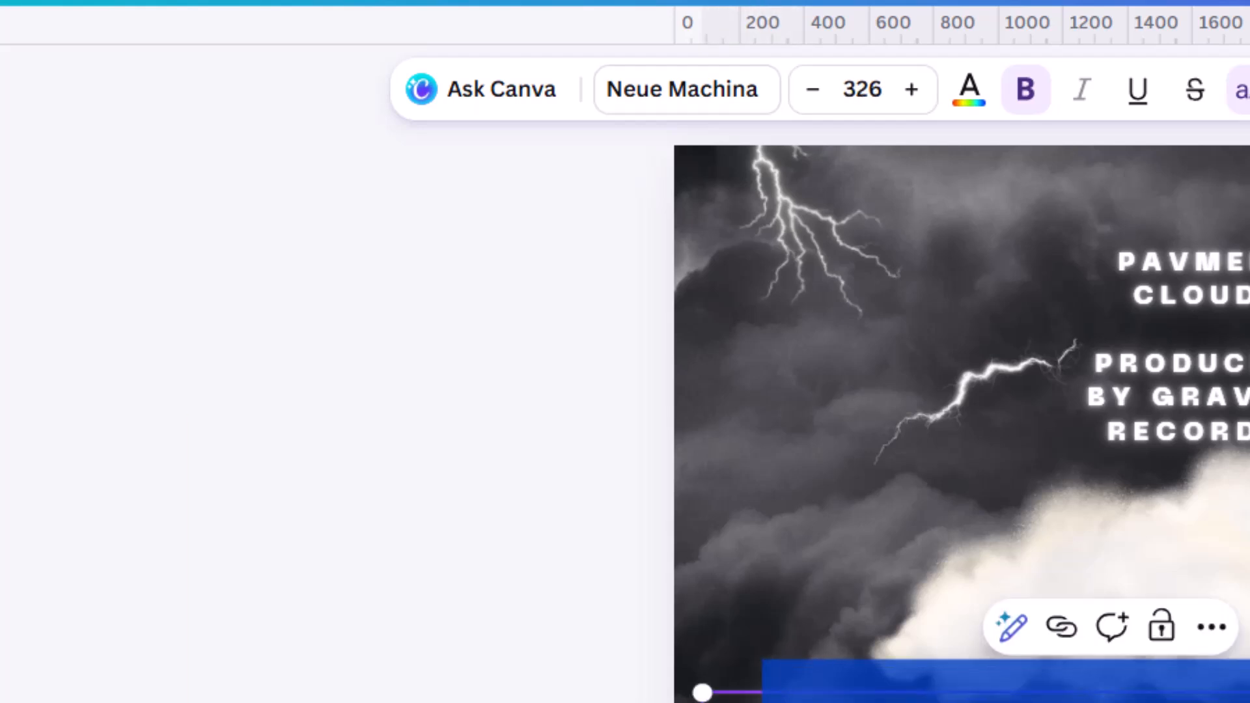
- Reposition the CLOUD title over the man's torso
click(586, 702)
drag(977, 702, 1042, 702)
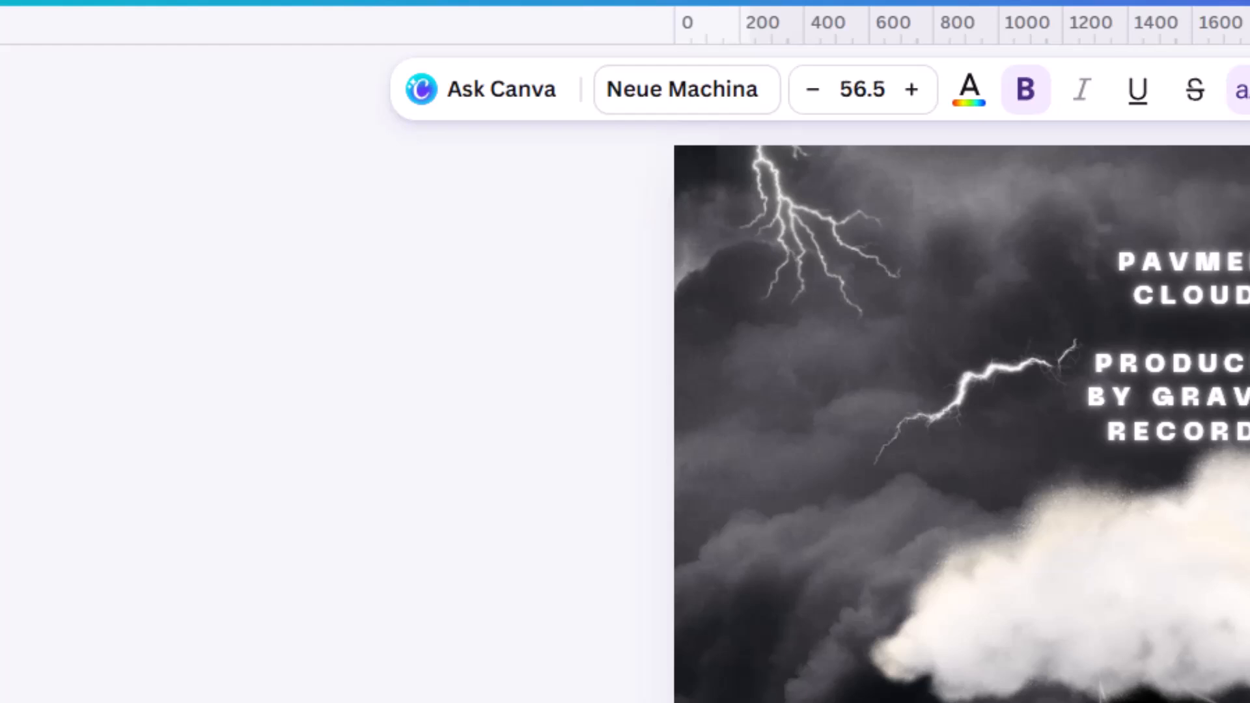
drag(1139, 702, 1120, 696)
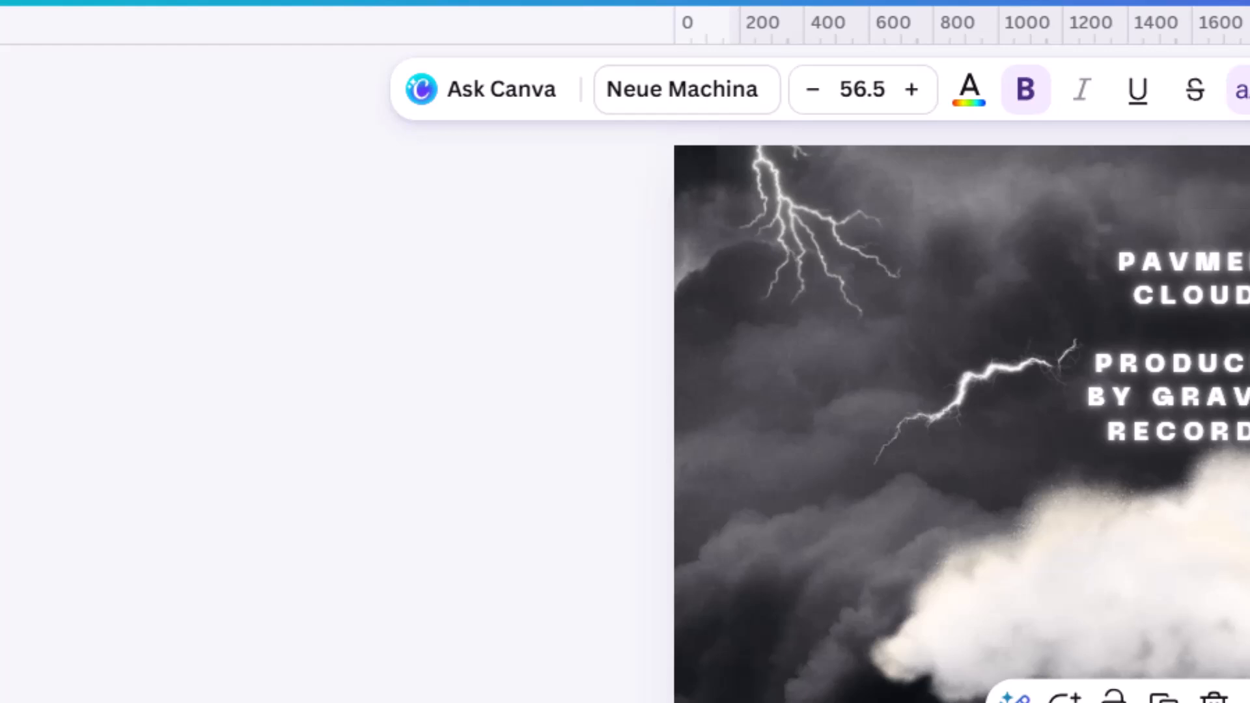
- Apply the Neon text effect to the CLOUD title
click(1249, 90)
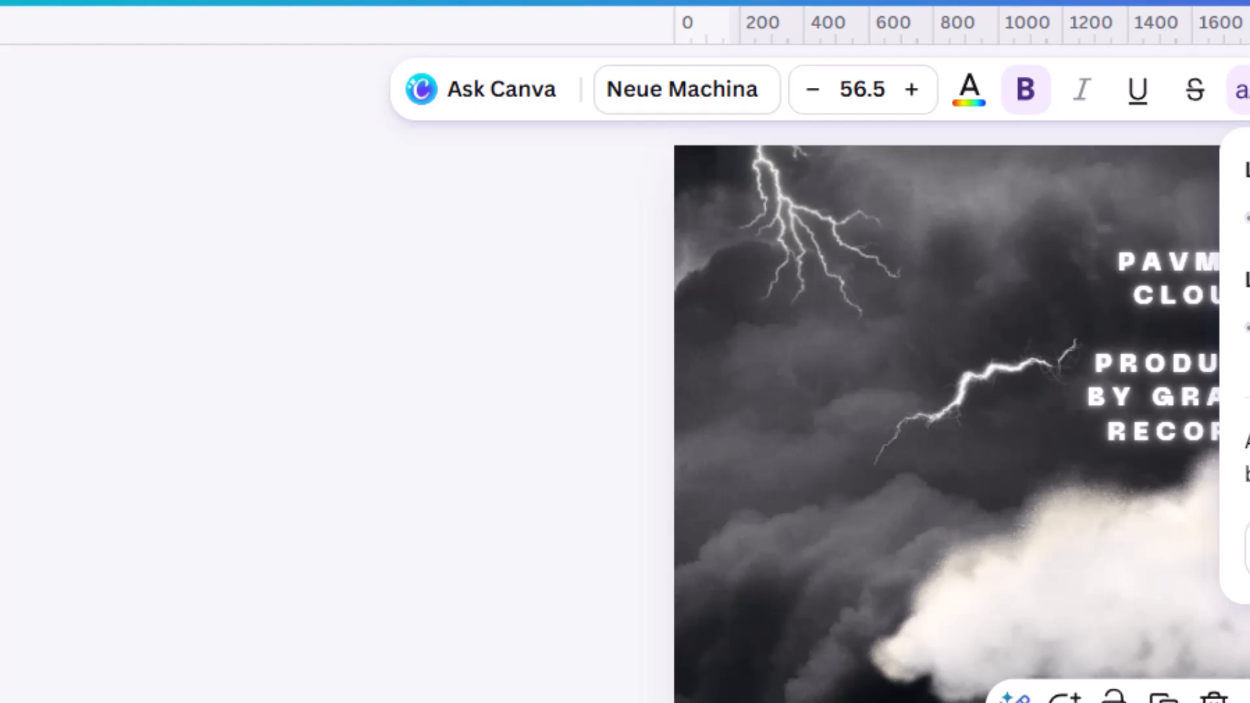
click(1249, 702)
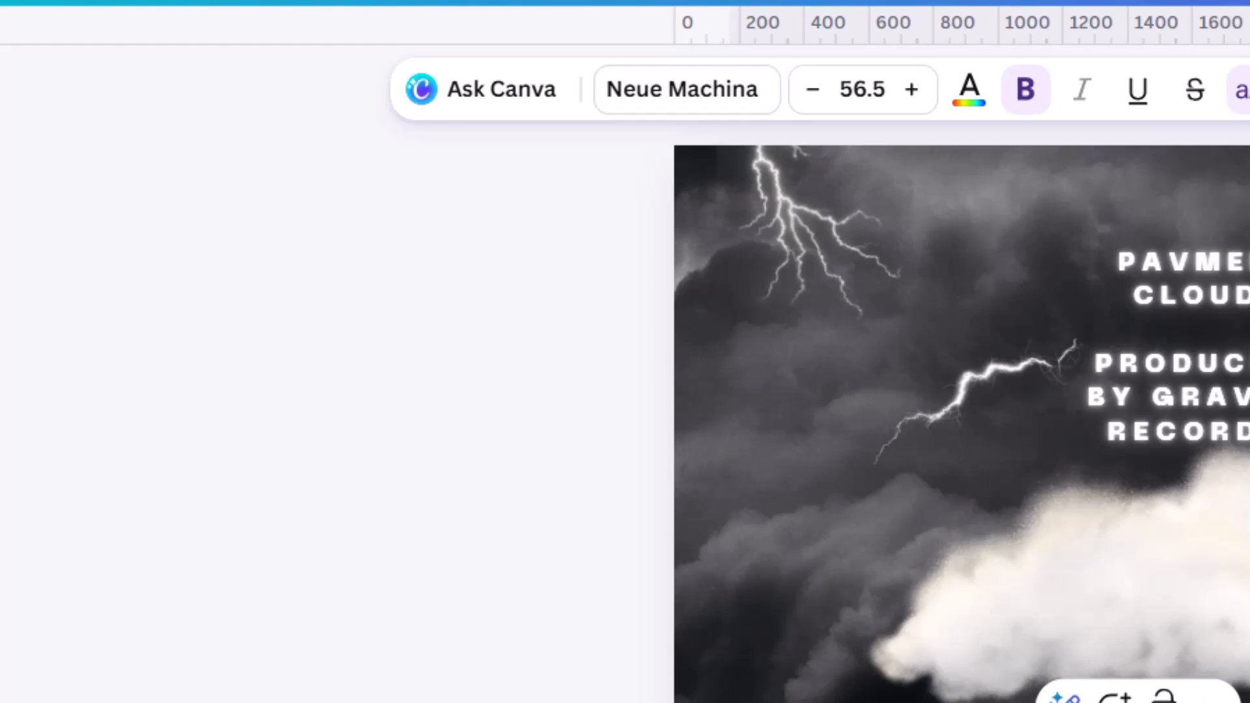
click(1249, 89)
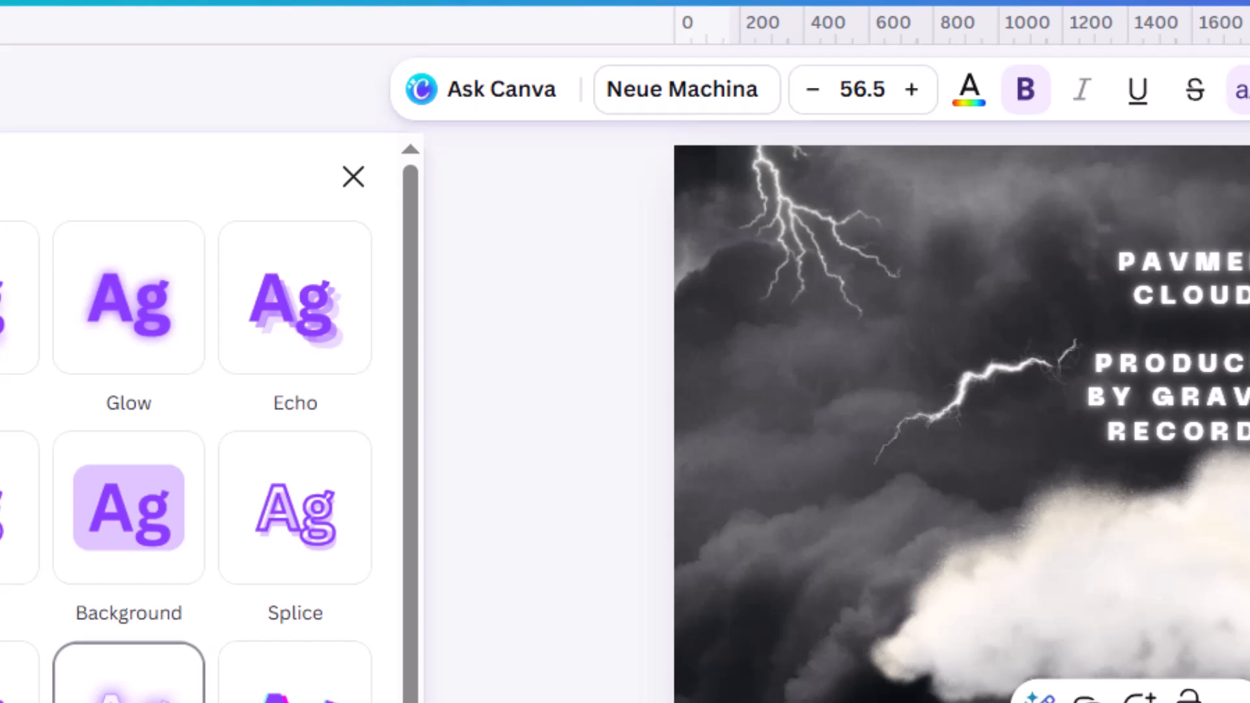
click(129, 697)
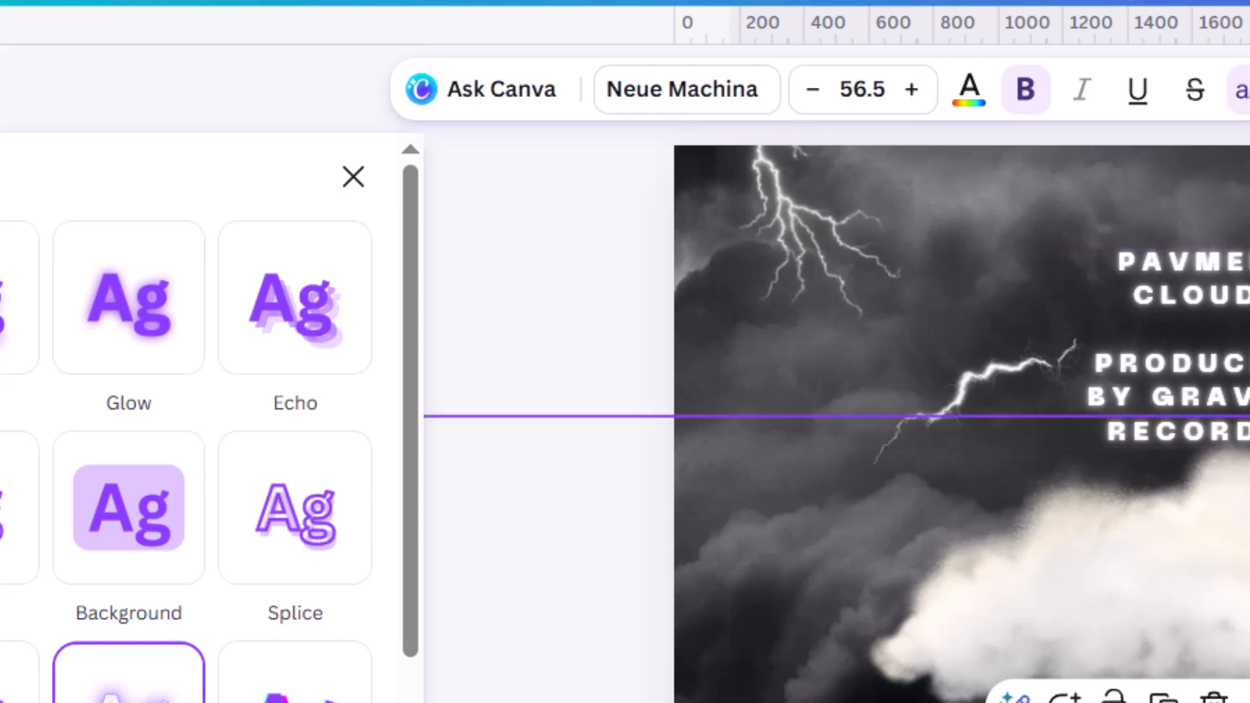
- Enlarge the CLOUD title to font size 337 and shift it slightly right over the man's torso
drag(729, 702, 698, 700)
key(Escape)
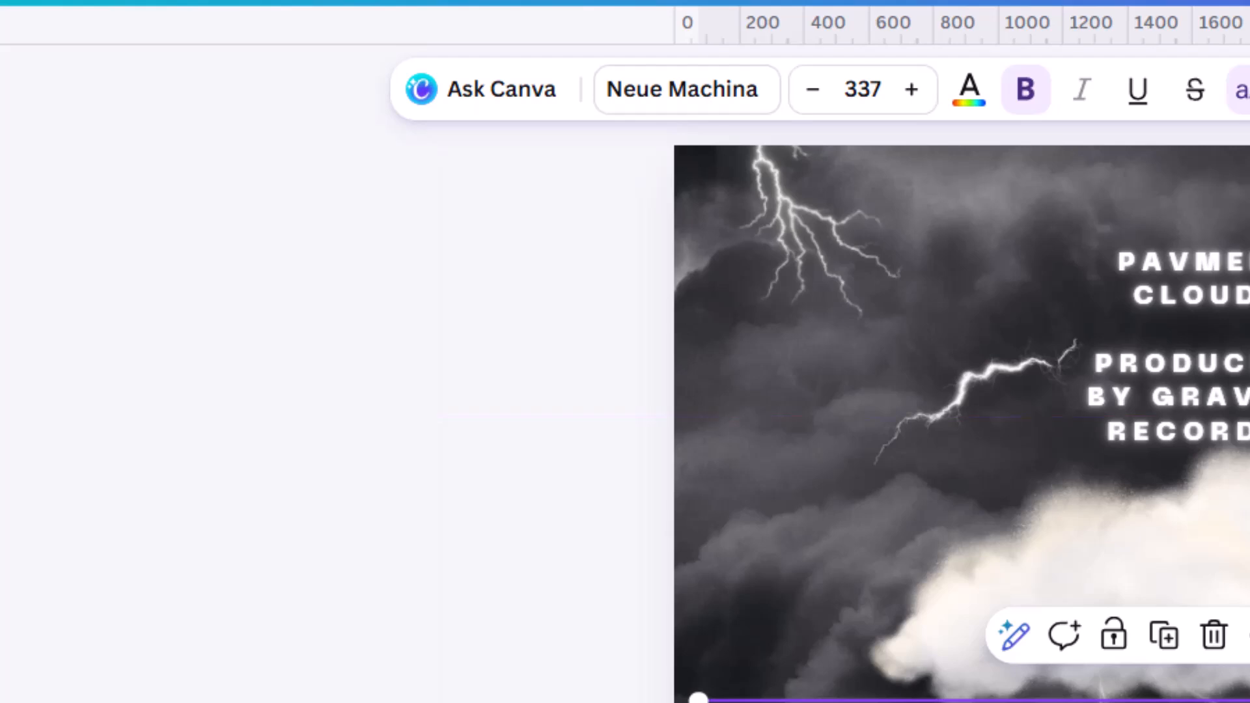
mouse_move(1165, 702)
mouse_down()
mouse_move(1216, 702)
mouse_move(1187, 702)
mouse_up()
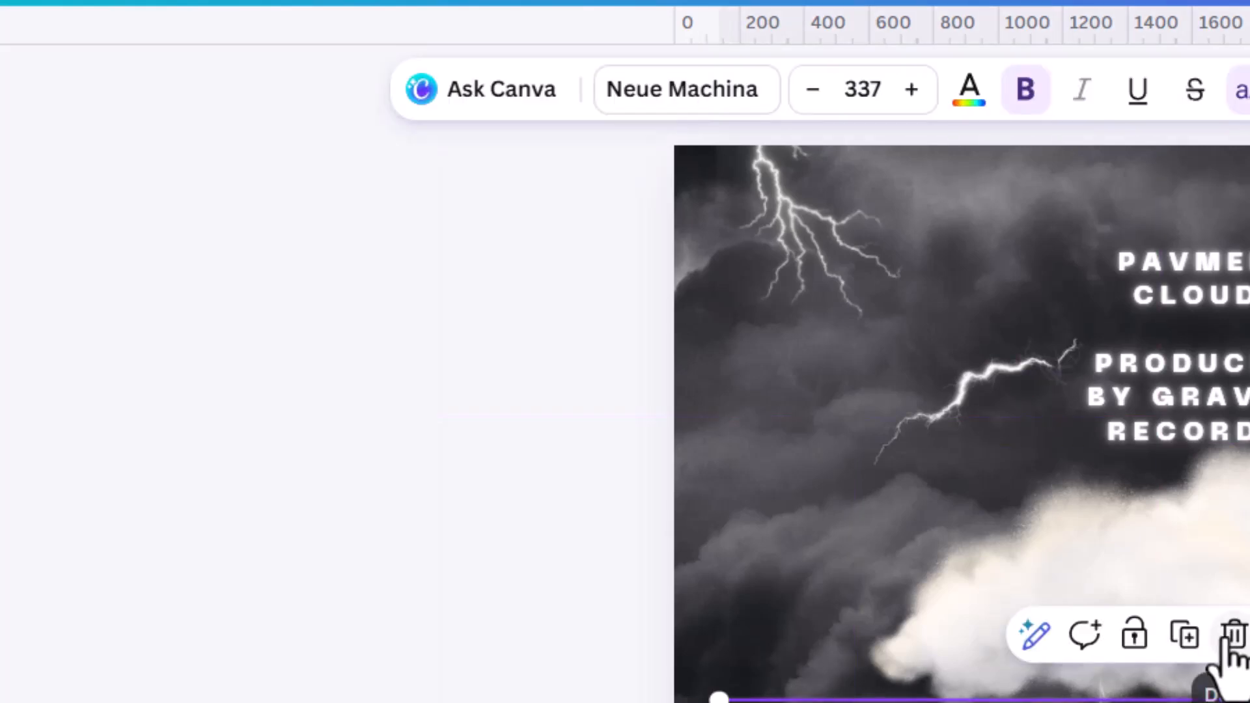
drag(719, 701, 747, 702)
key(ctrl+z)
click(1166, 702)
drag(1166, 702, 1167, 702)
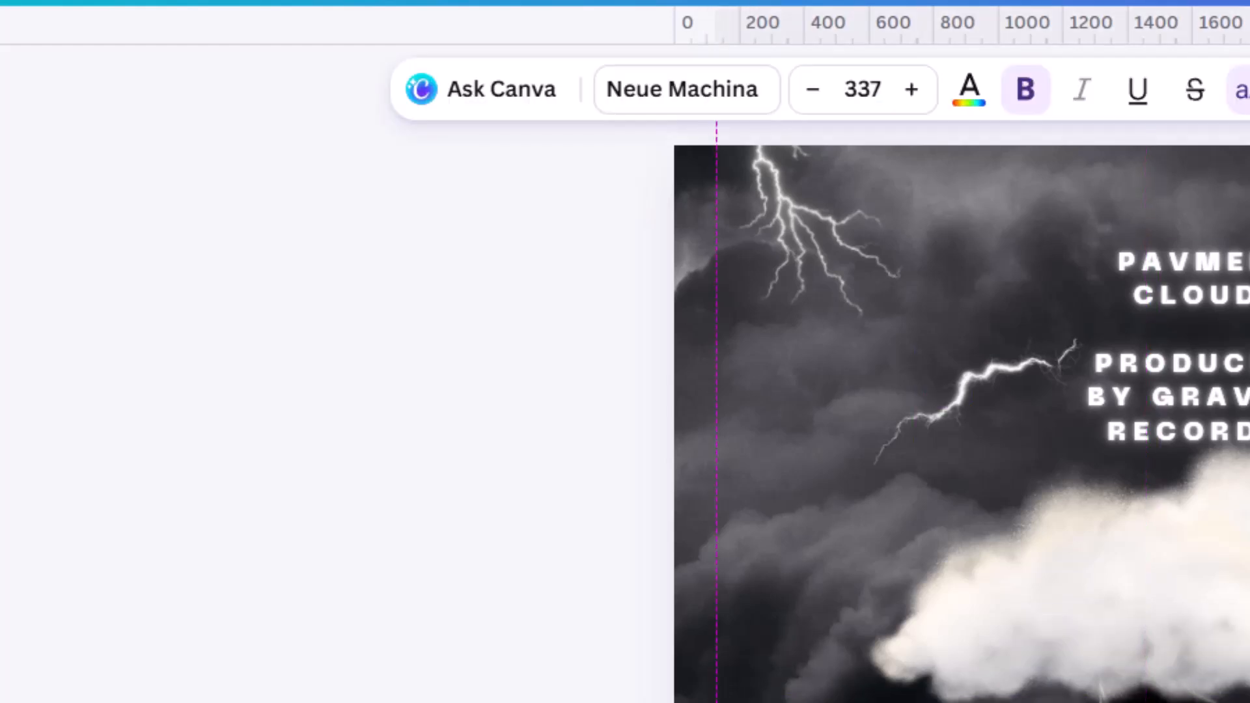
key(Escape)
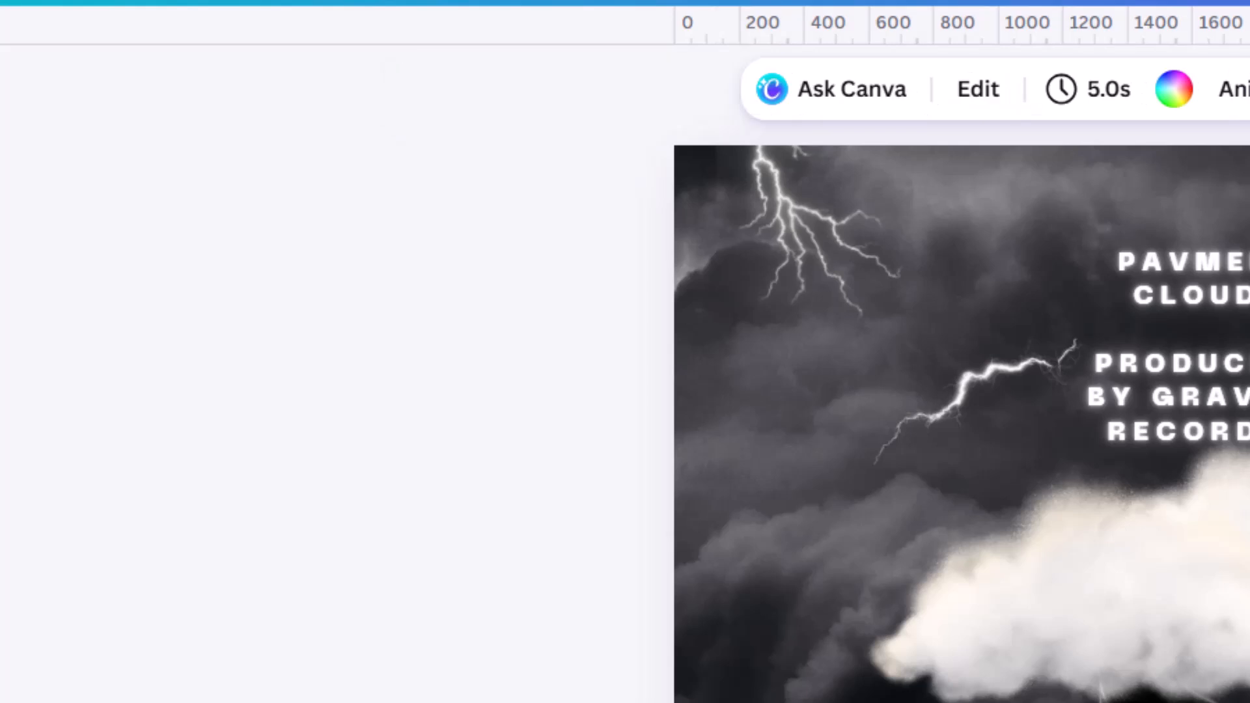
- Delete "CLOUD" and the blank line below it from the text block above the clouds
double_click(1210, 380)
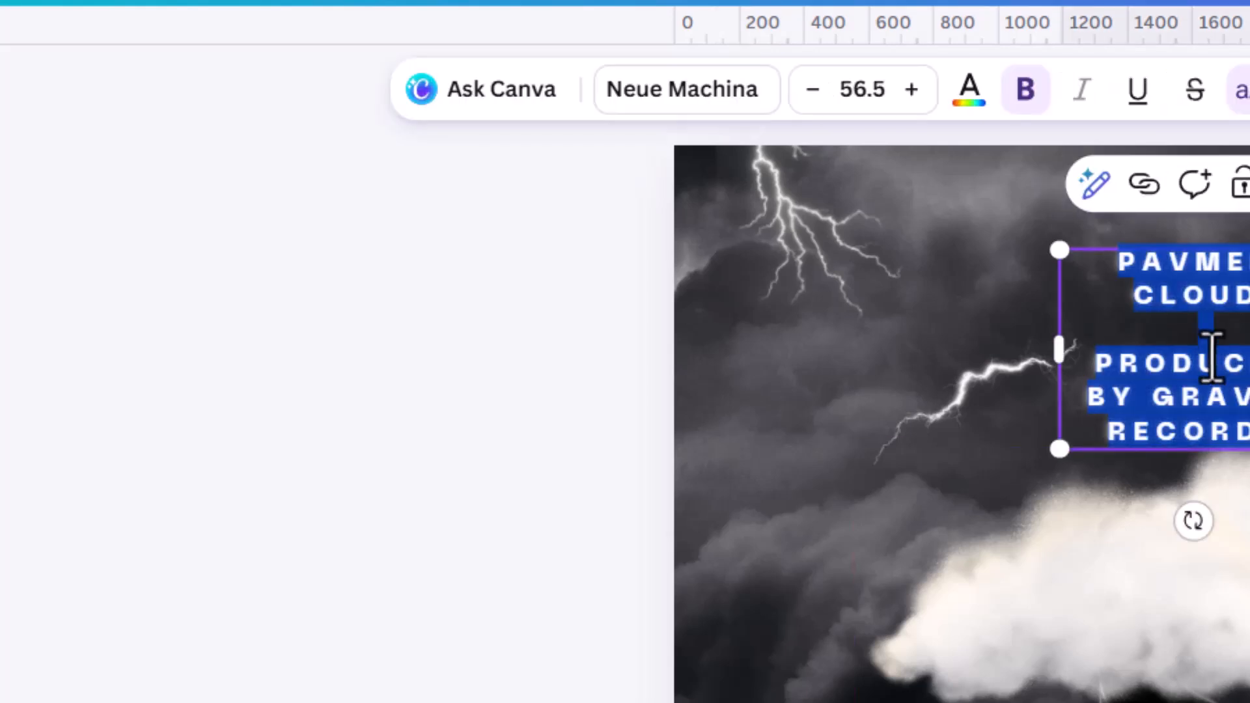
click(1247, 306)
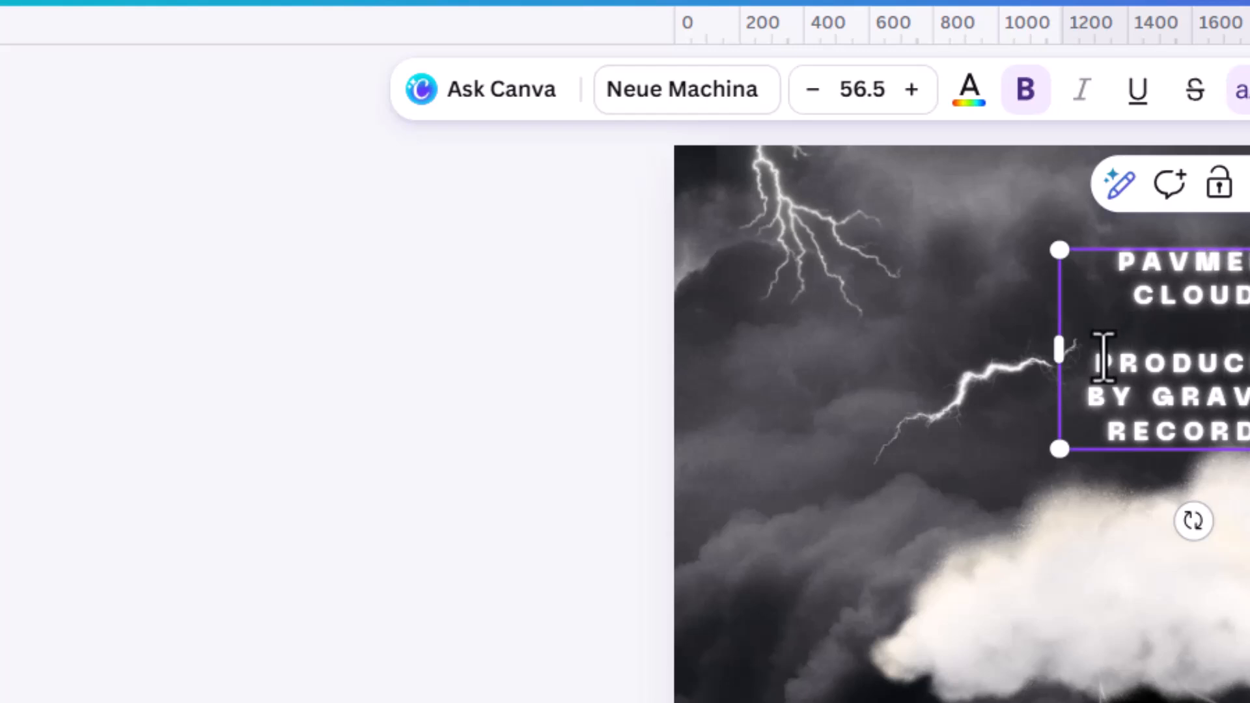
drag(1095, 329, 1096, 291)
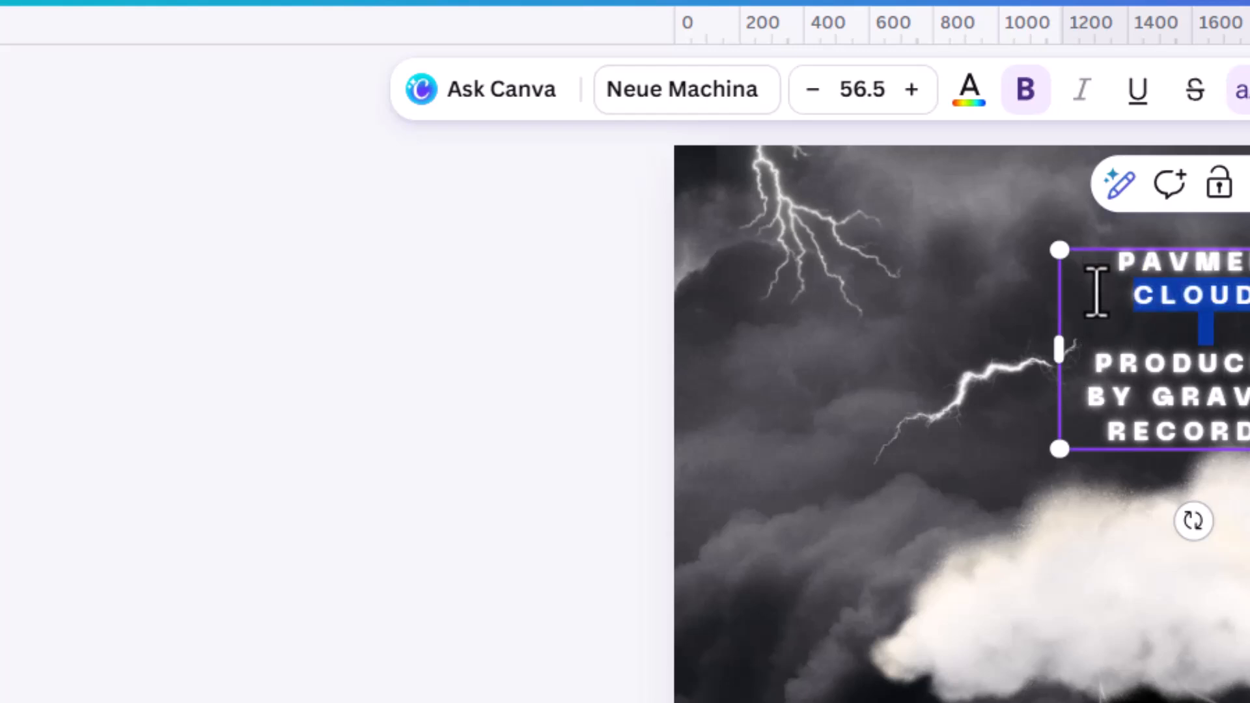
key(BackSpace)
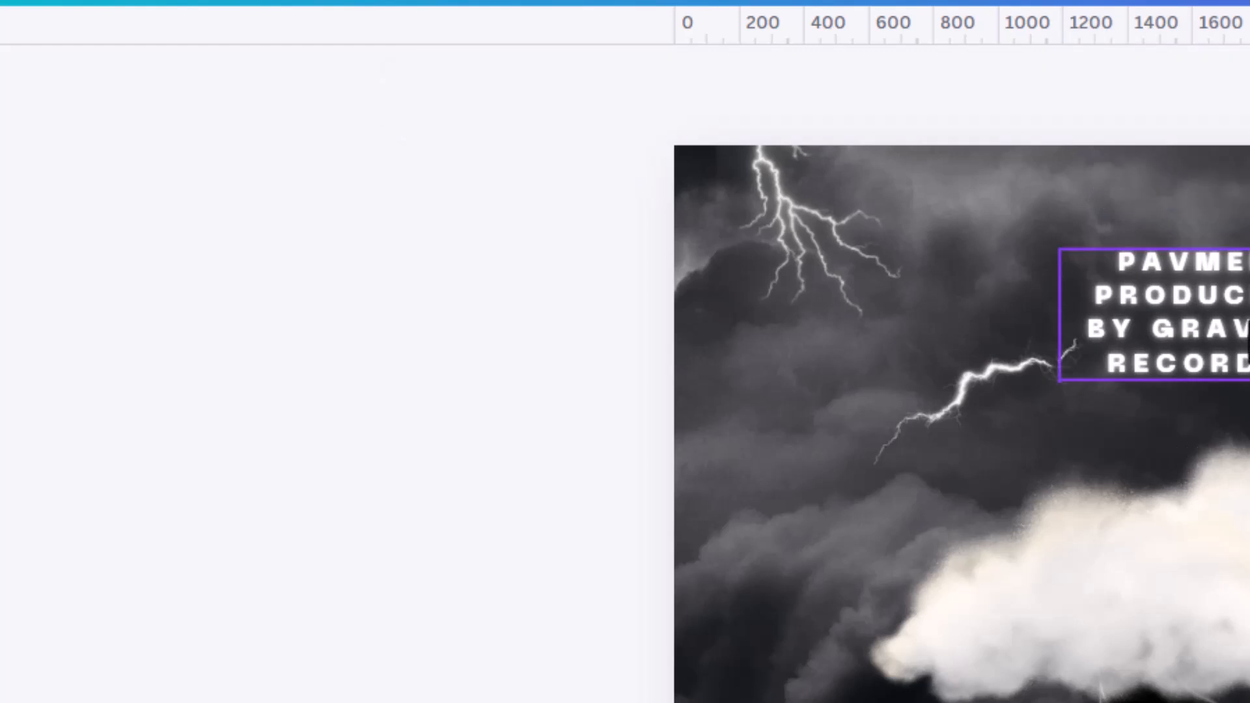
- Duplicate the upper text block lower on the cover, reduce the original to "PAVMEN", and place it just above the clouds
drag(1198, 332, 1137, 702)
double_click(1241, 329)
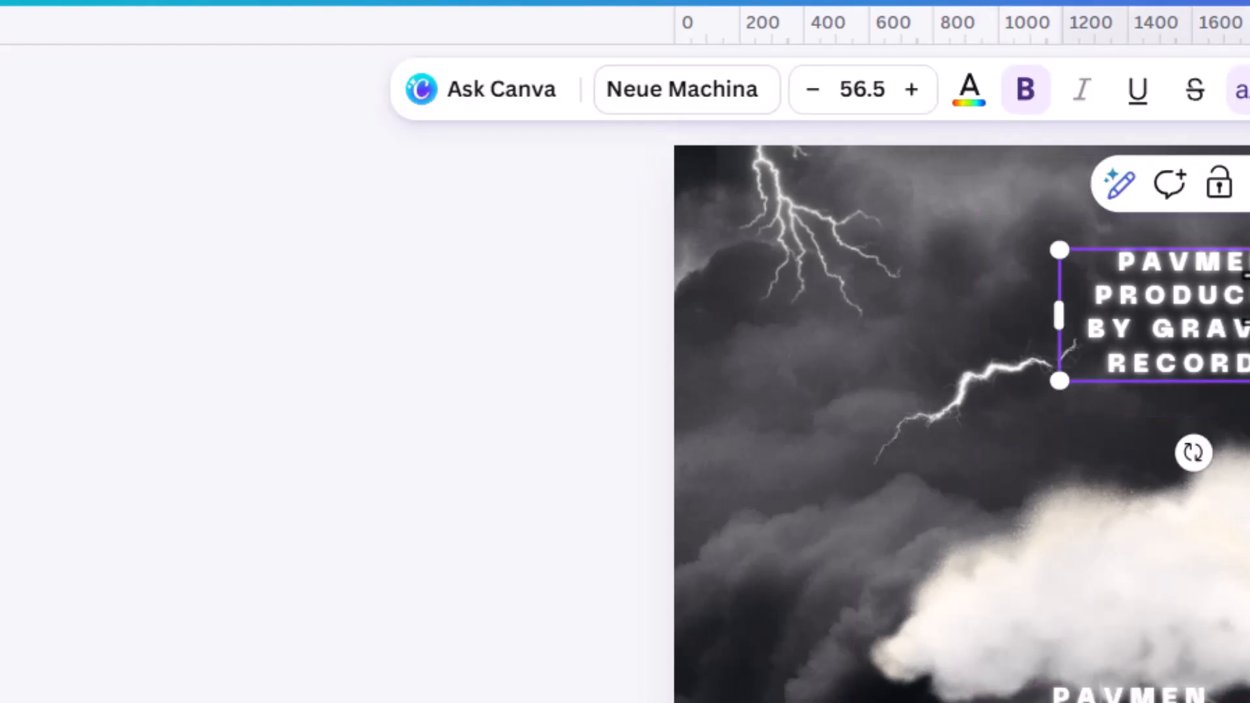
drag(1249, 264, 1249, 364)
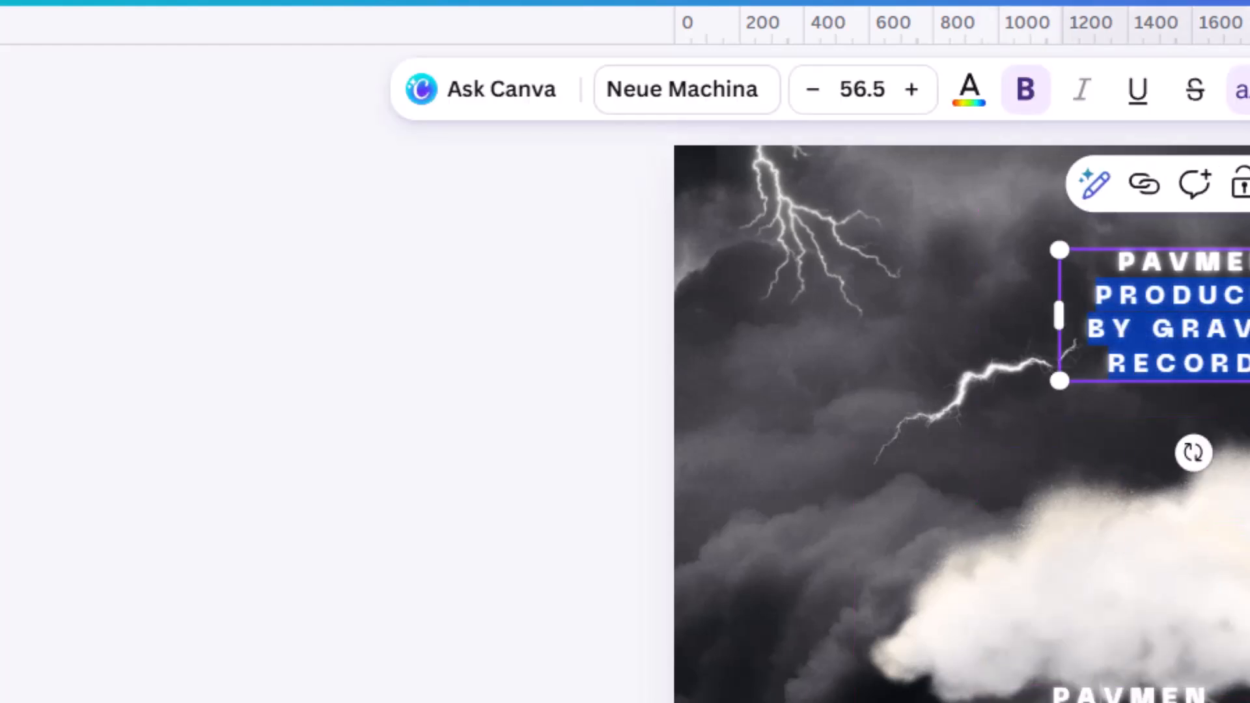
key(BackSpace)
drag(1247, 264, 1249, 374)
- Remove "PAVMEN" from the lower duplicate, keeping only "PRODUCED BY GRAVID RECORDS"
click(1224, 702)
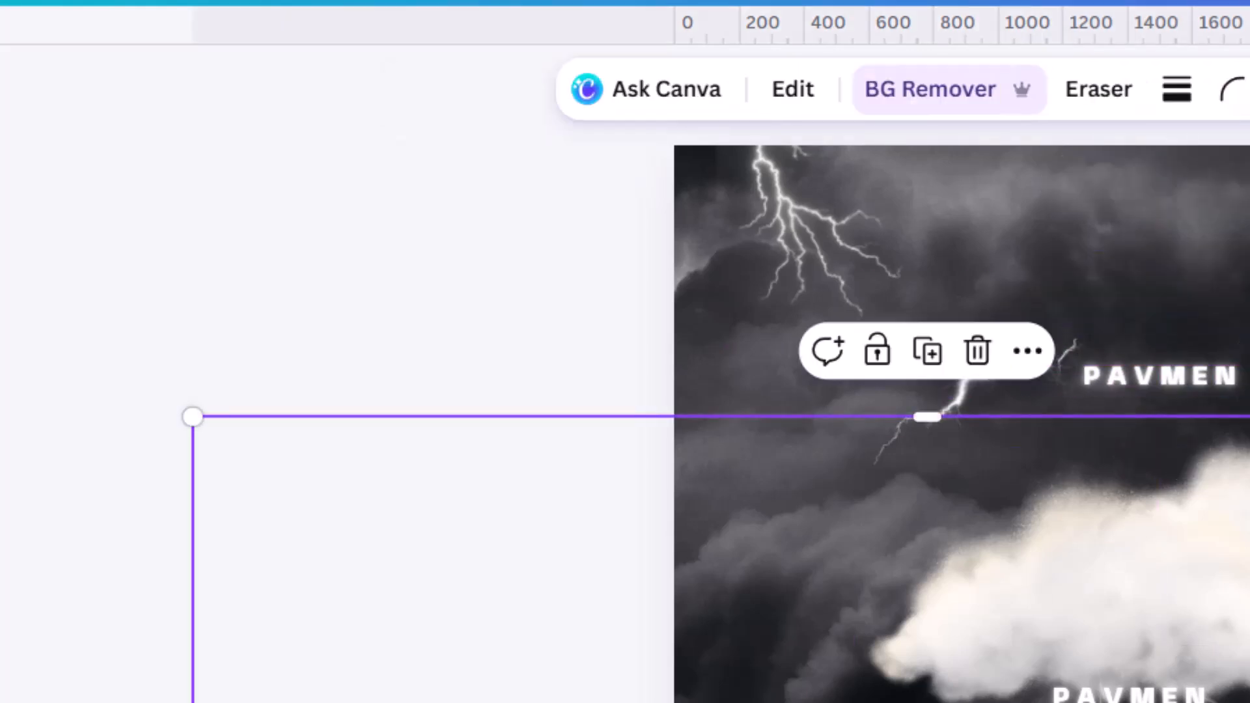
click(1172, 700)
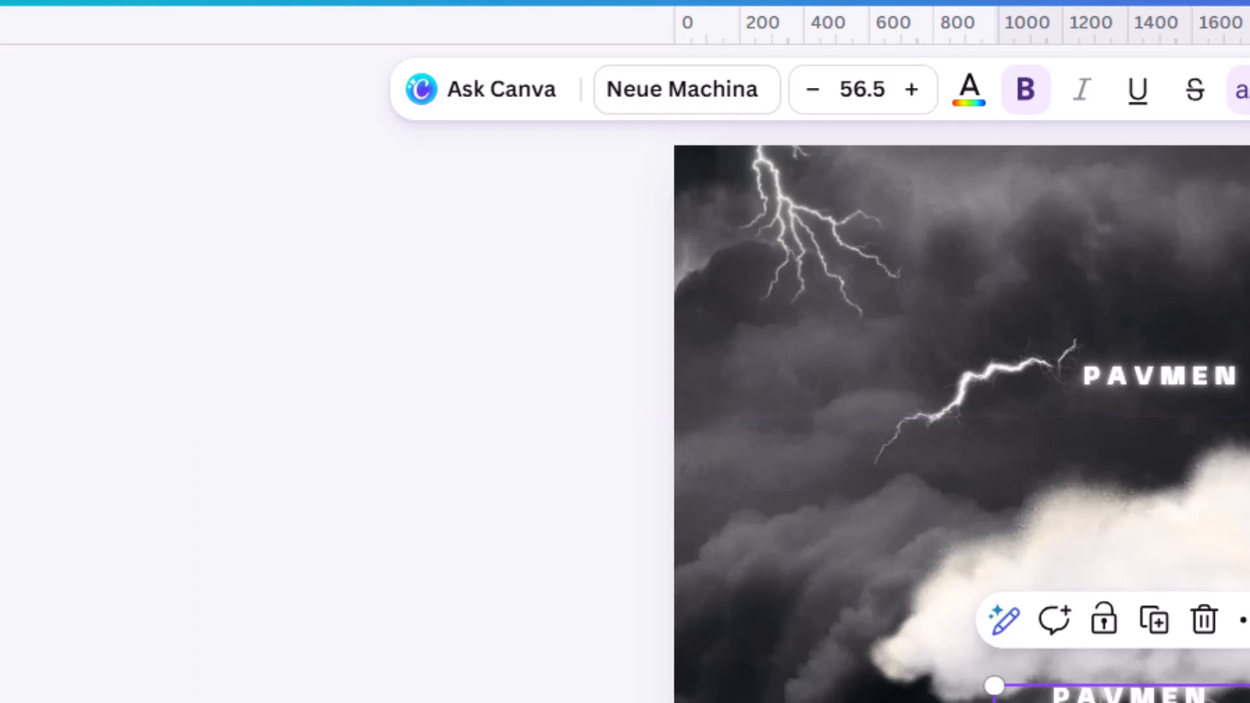
double_click(1146, 699)
click(1172, 700)
drag(1223, 702, 1017, 692)
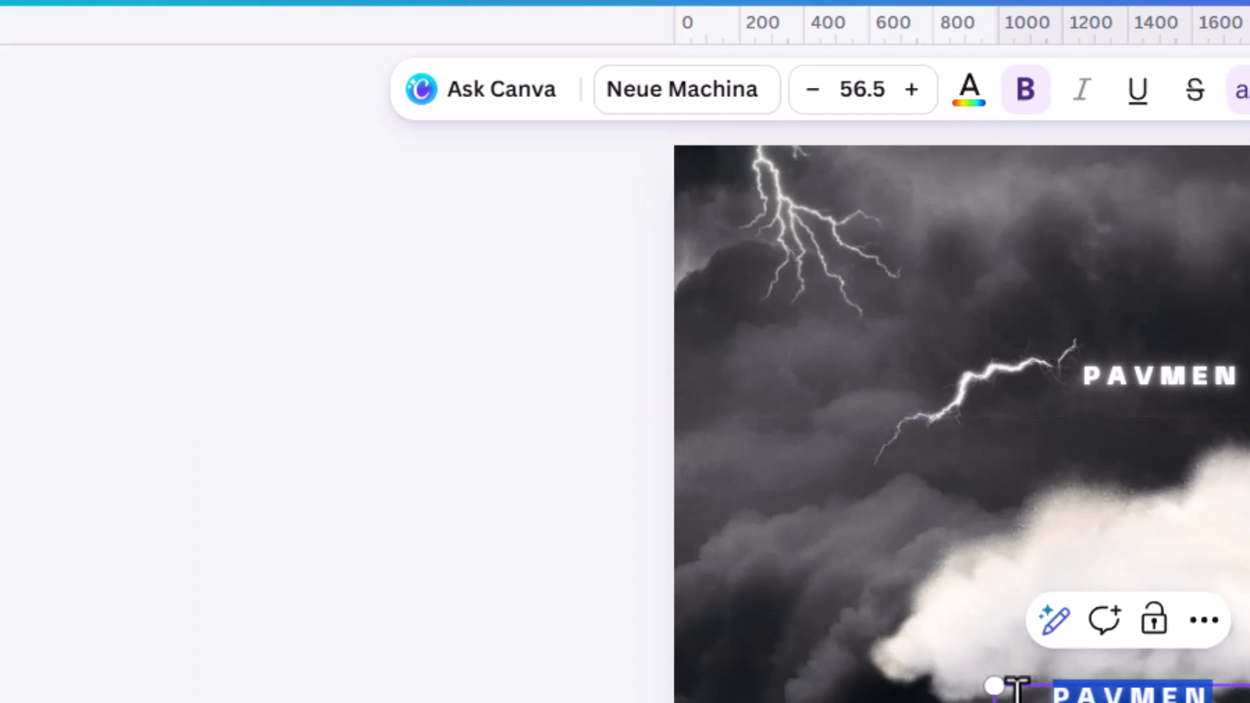
key(ctrl+v)
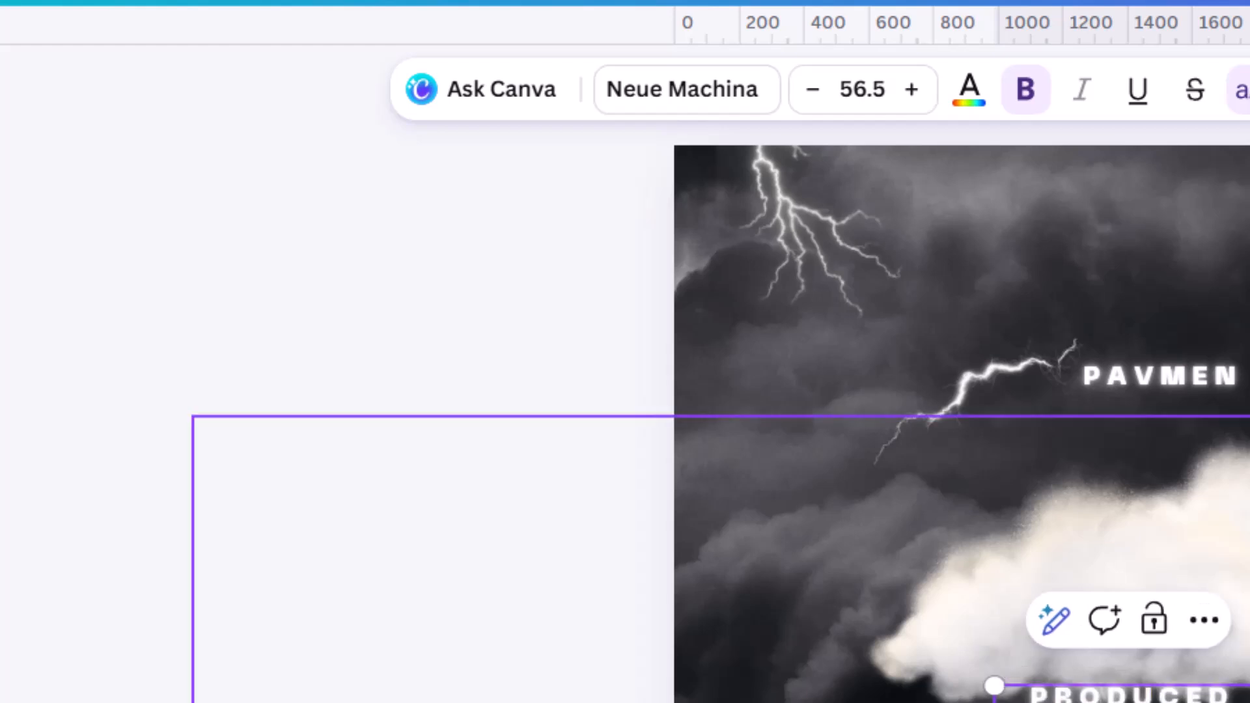
- Position the "PRODUCED BY GRAVID RECORDS" credit lower on the cover and reduce its font size to 39.1
key(Escape)
click(1146, 698)
drag(1146, 698, 1170, 702)
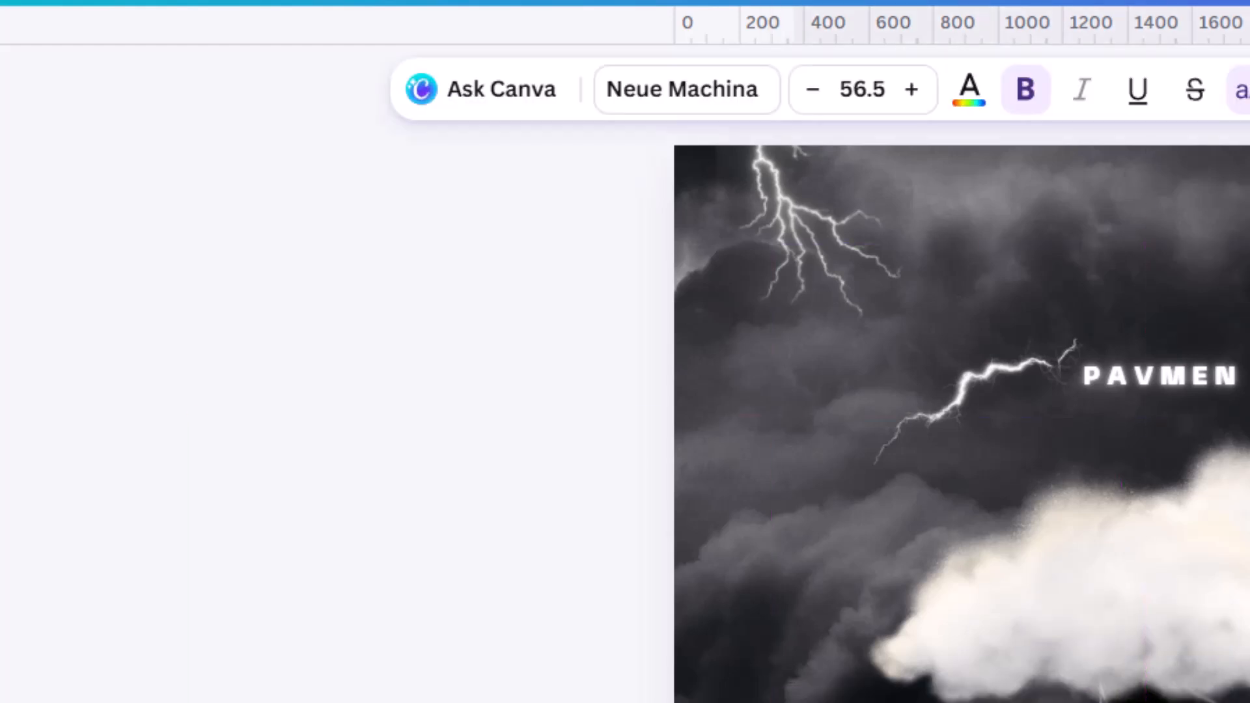
drag(795, 702, 905, 702)
- Turn off bold for the "PRODUCED BY GRAVID RECORDS" credit and shrink it to font size 29
click(1249, 89)
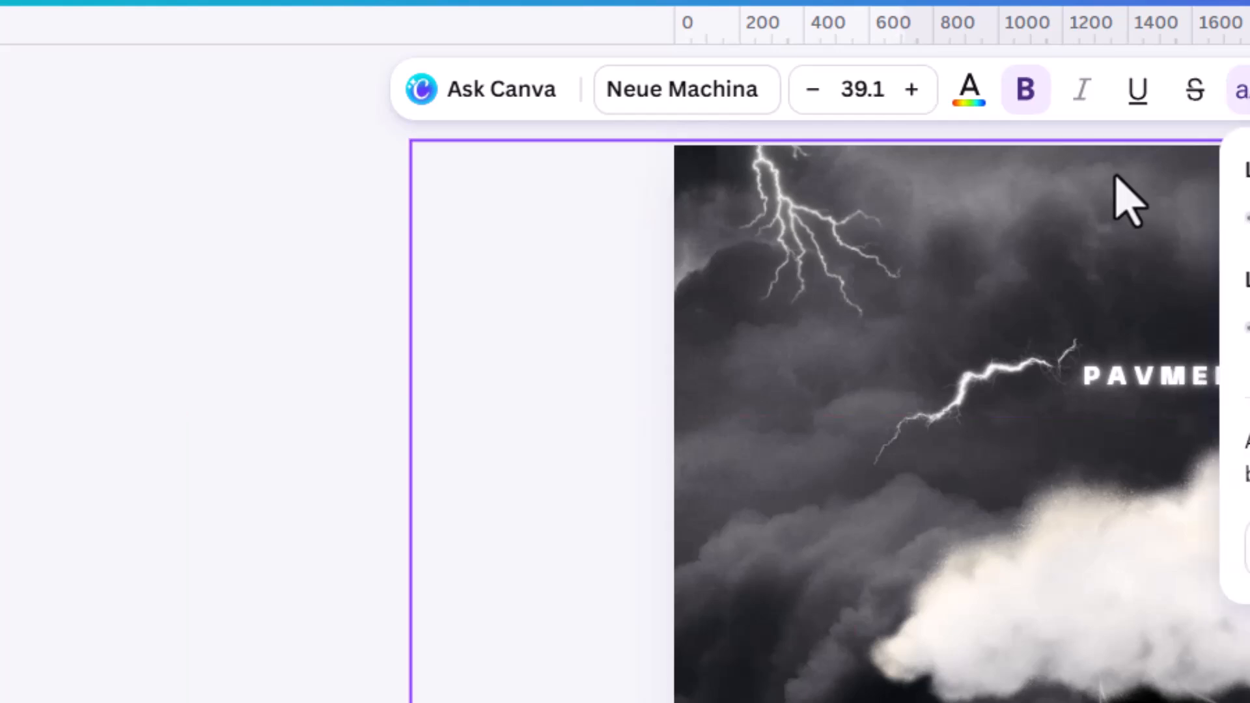
click(1020, 92)
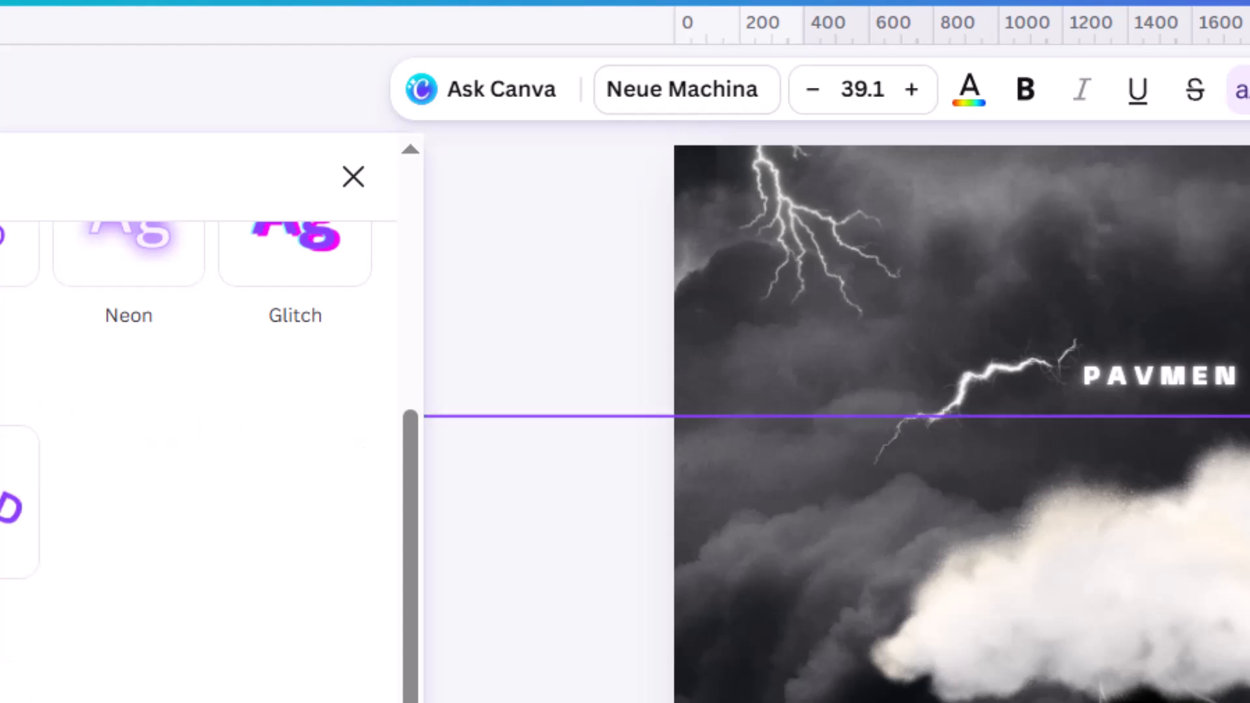
drag(803, 702, 891, 702)
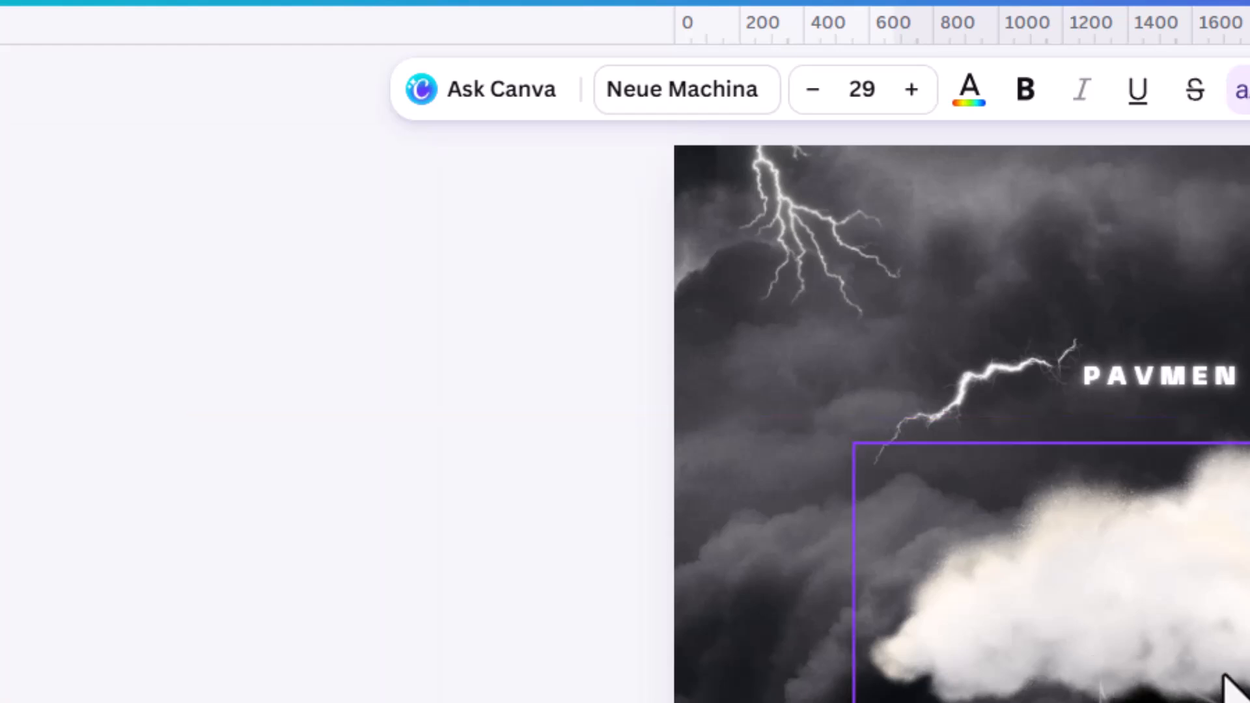
- Rearrange the cloud images around the man's head, shifting the left cloud slightly up and outward
click(1205, 683)
mouse_move(1246, 686)
mouse_down()
mouse_move(1236, 686)
mouse_move(1249, 702)
mouse_up()
drag(1249, 652, 1249, 642)
click(1247, 554)
drag(1219, 547, 1247, 501)
key(Escape)
click(1120, 628)
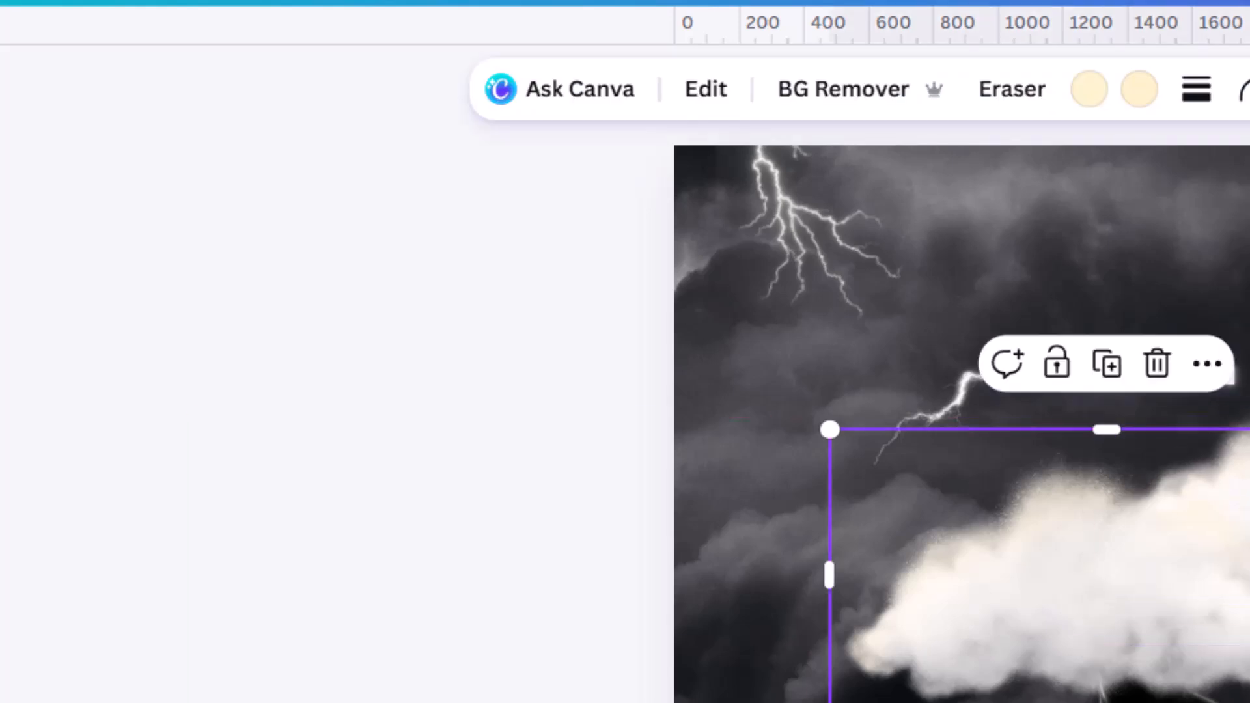
drag(1120, 629, 1135, 628)
key(Escape)
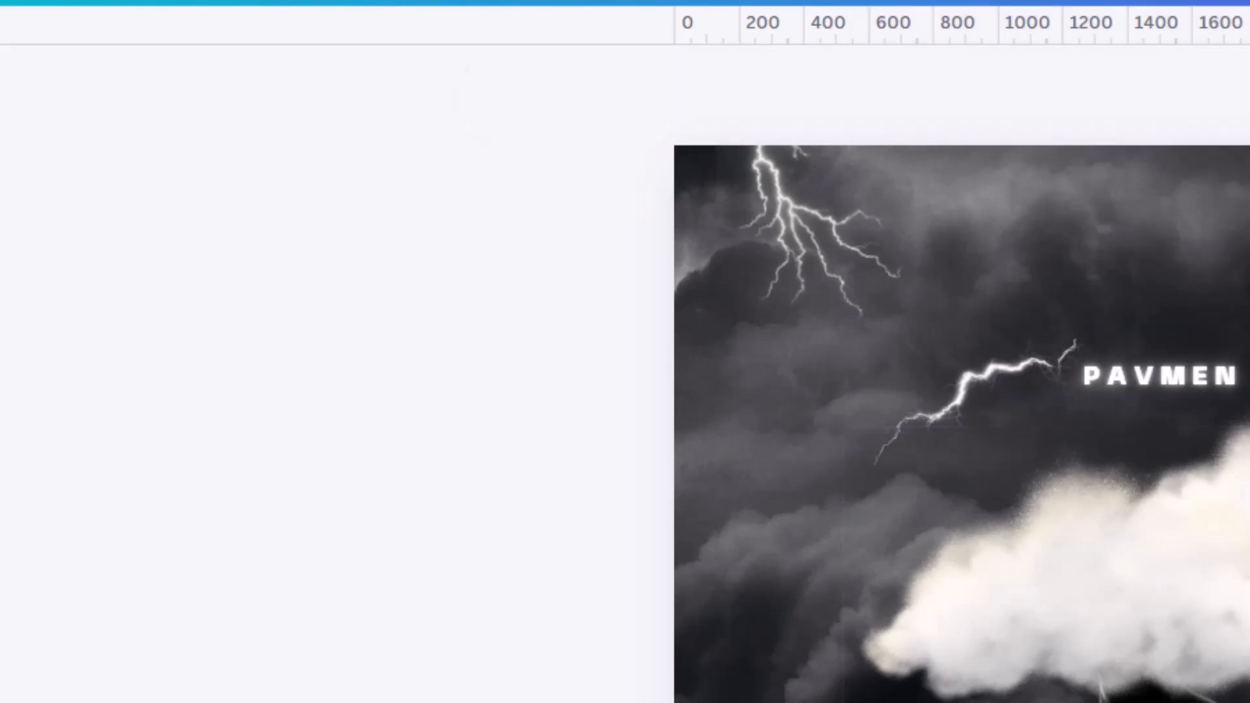
click(1247, 500)
key(Escape)
- Move the lightning bolt beside the PAVMEN text up and to the left, away from the lettering
click(882, 452)
drag(881, 452, 846, 419)
key(Escape)
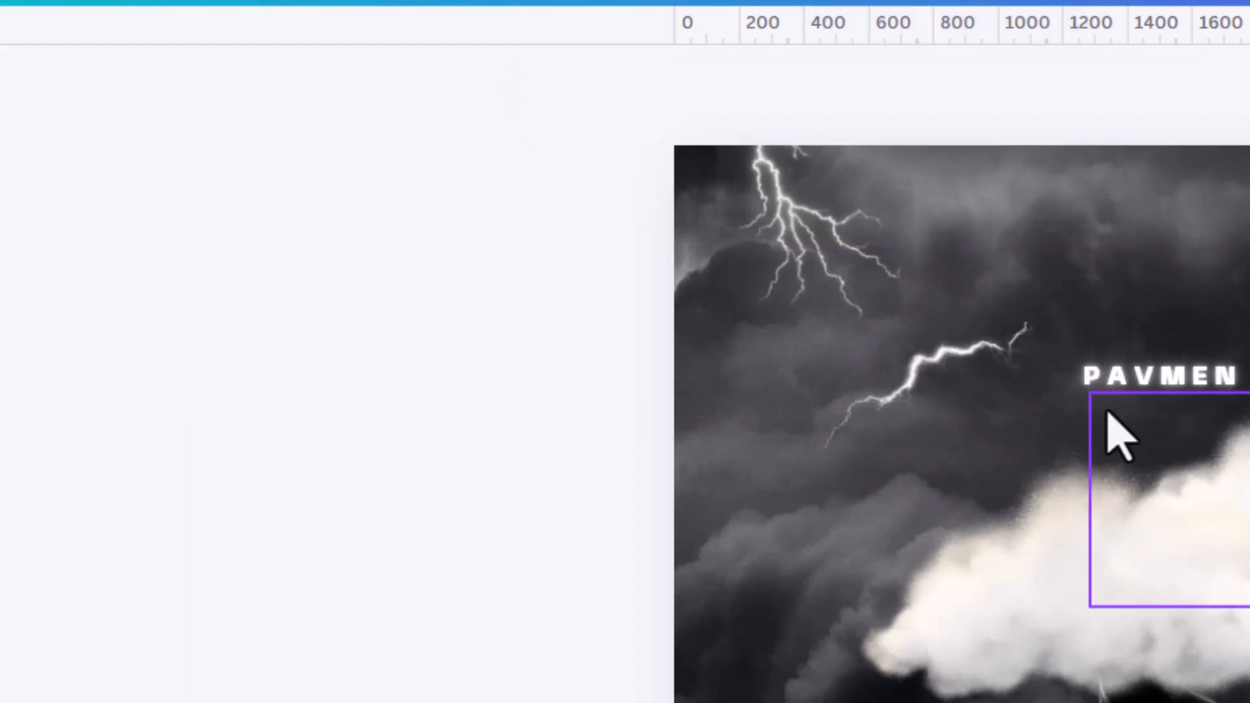
- Enlarge the PAVMEN text above the clouds to font size 109
click(1115, 381)
drag(1024, 364, 901, 349)
- Enlarge the CLOUD title to font size 357 and align it to the horizontal centre of the page
click(1237, 699)
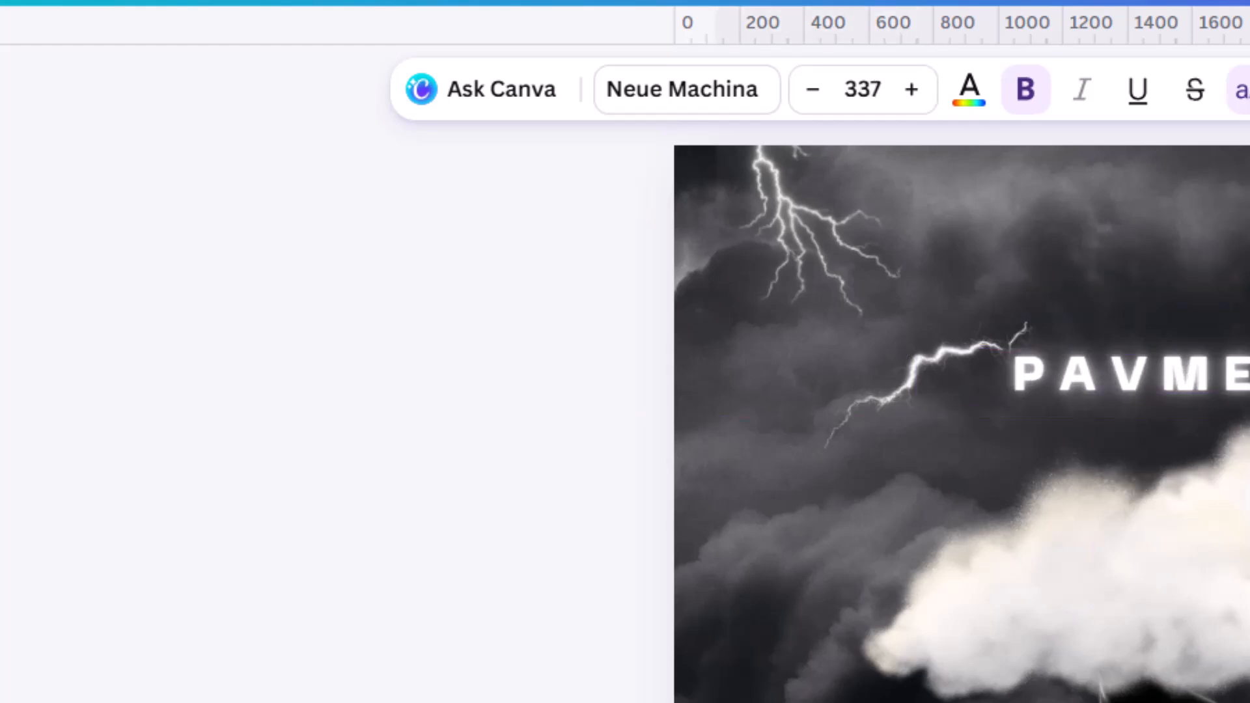
drag(716, 702, 687, 702)
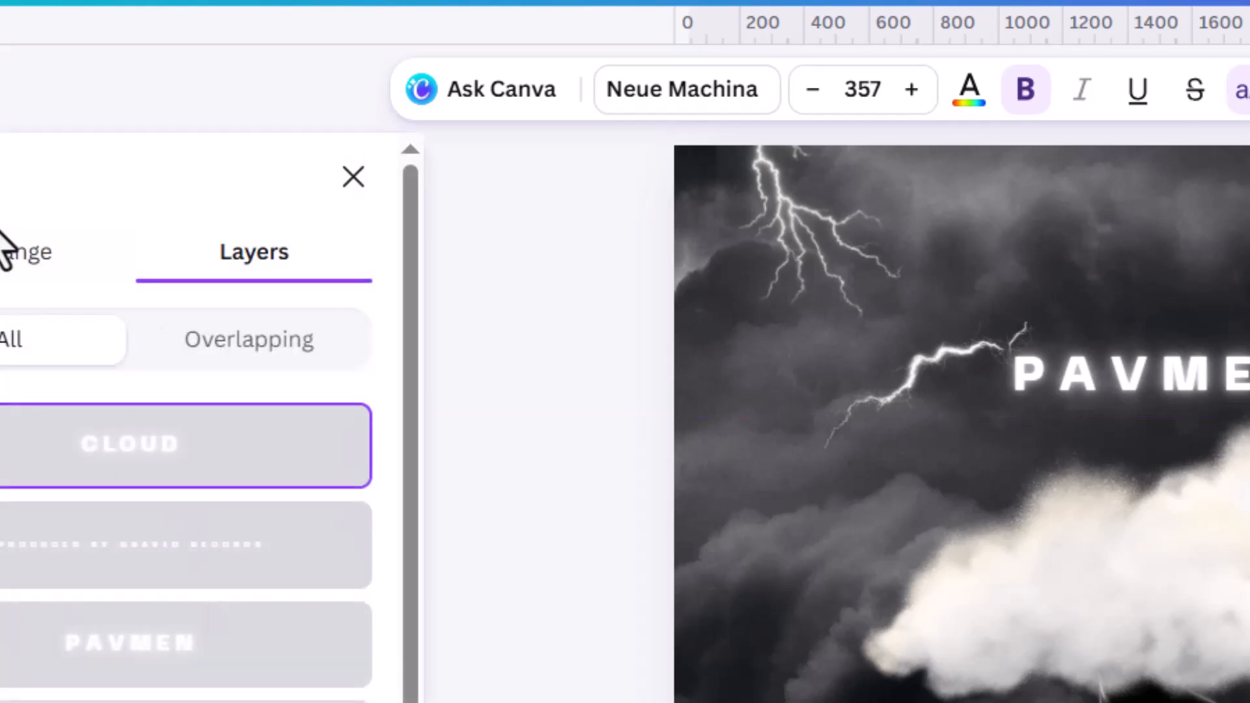
click(13, 254)
click(242, 619)
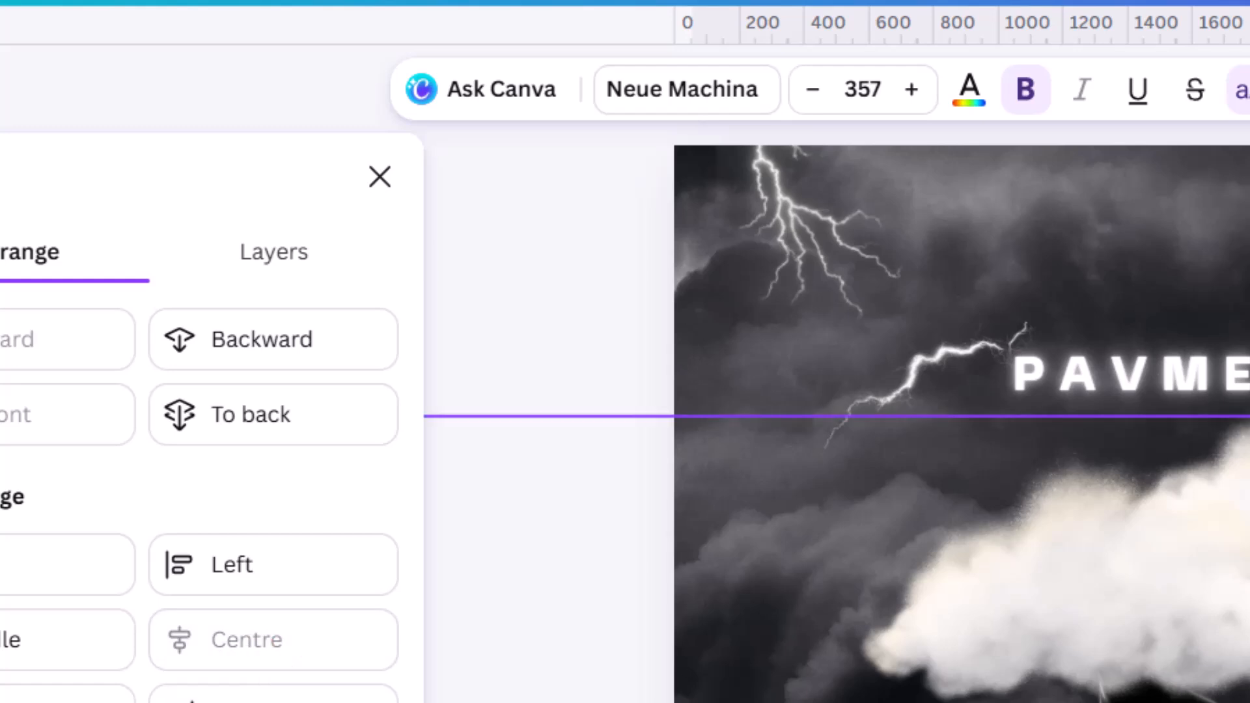
key(Escape)
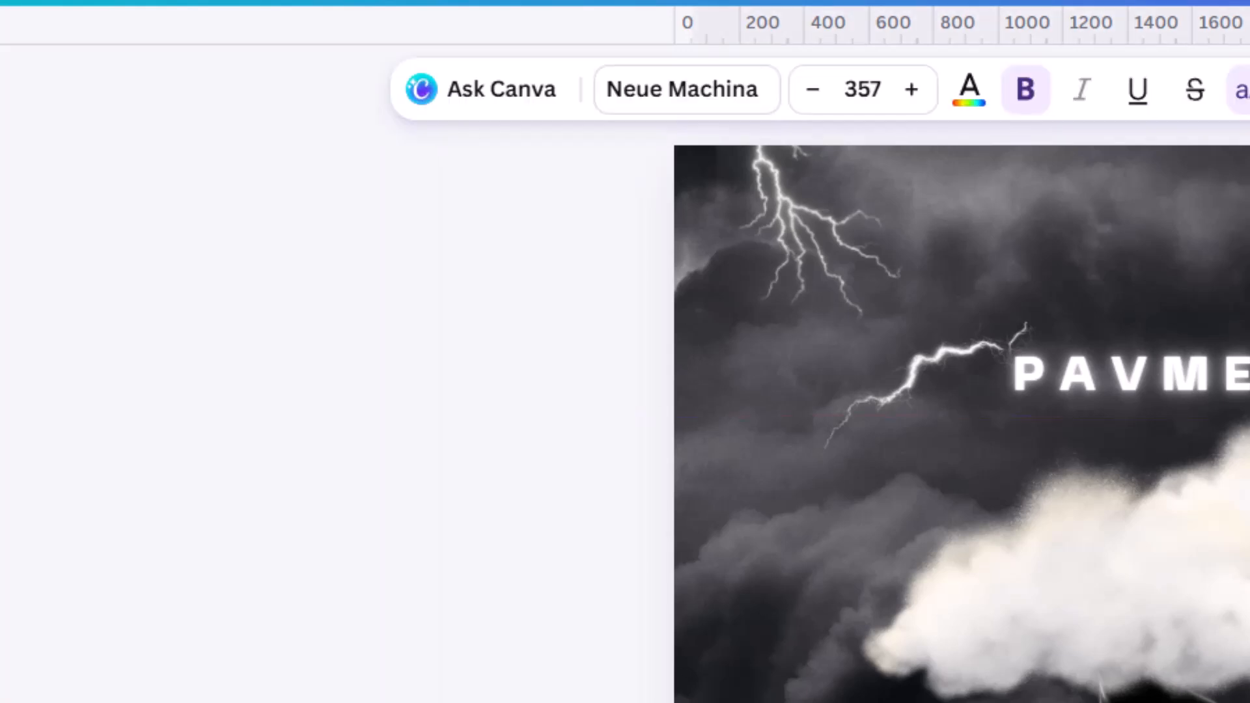
- Align the "PRODUCED BY GRAVID RECORDS" credit to the horizontal centre of the page
click(1237, 697)
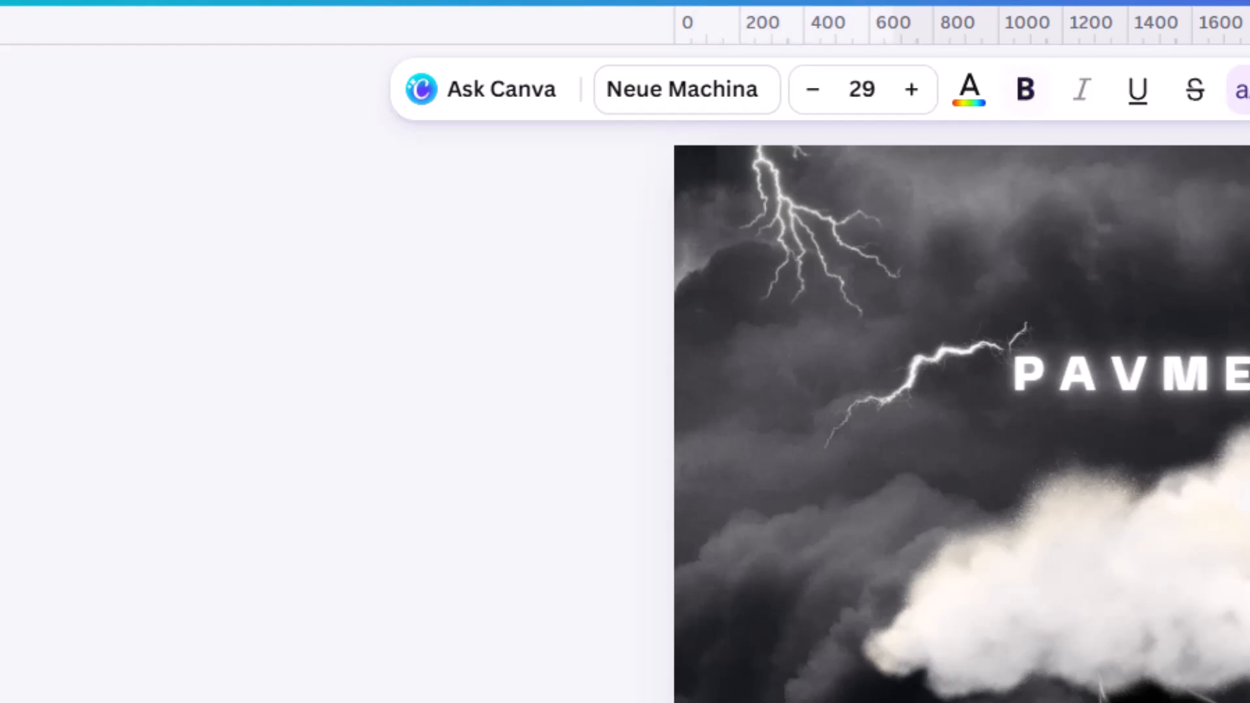
key(Escape)
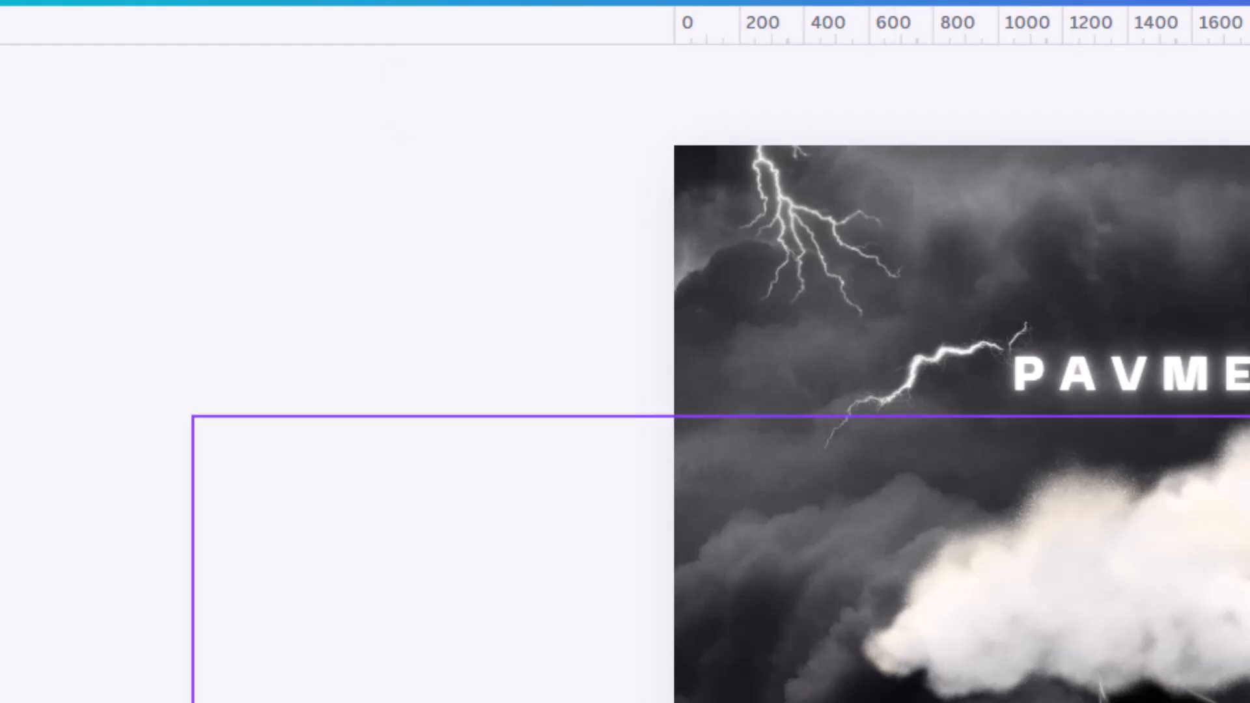
click(1237, 697)
click(1245, 89)
click(242, 644)
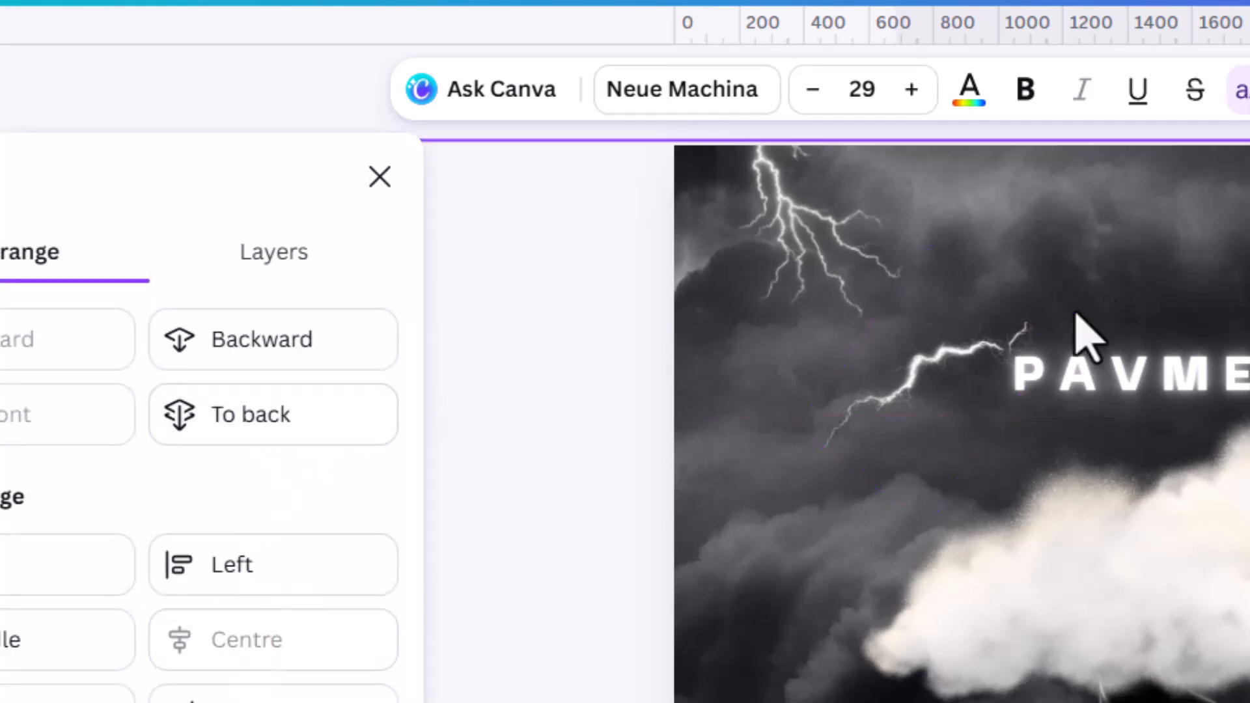
click(1139, 382)
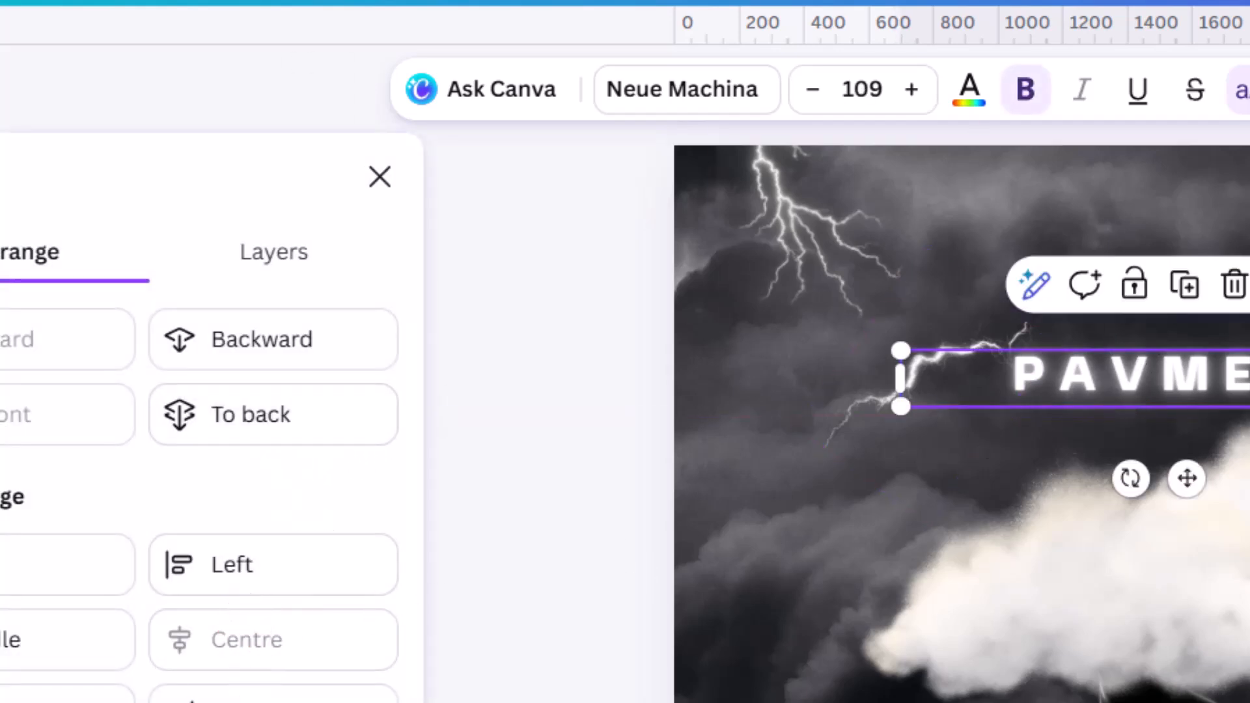
key(Escape)
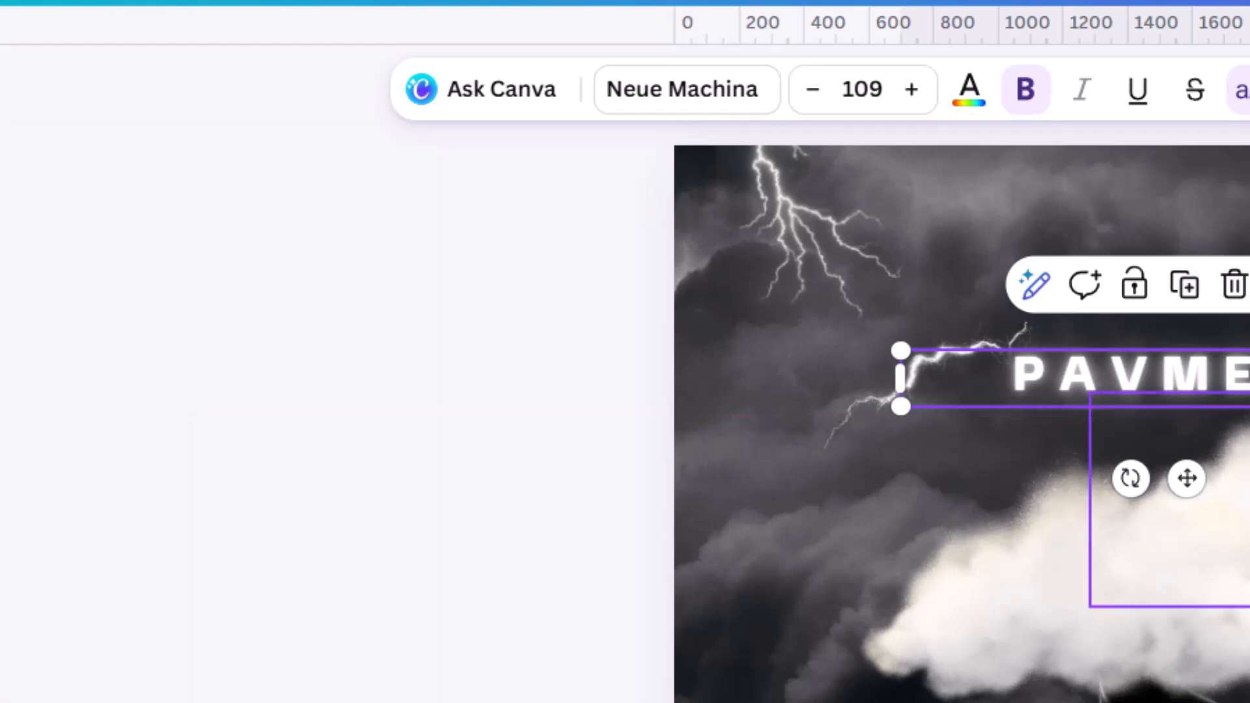
key(Escape)
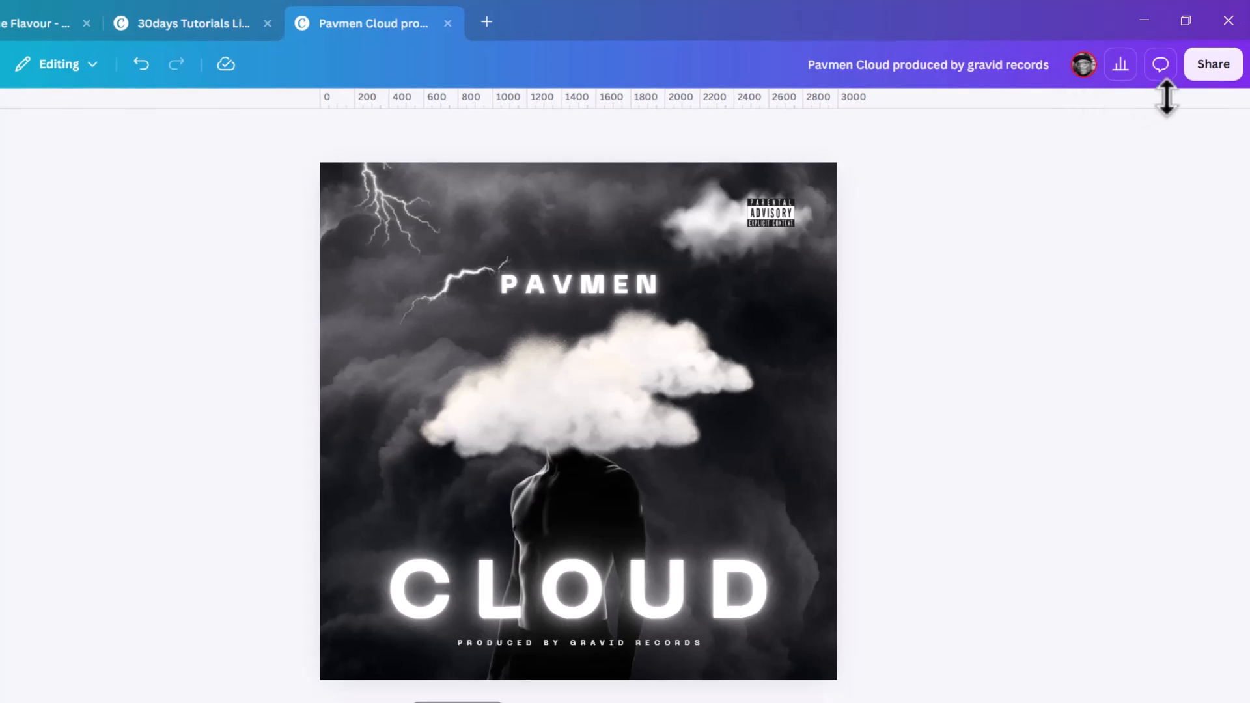
- Download only the current page (Page 1) as a PNG at 3,000 × 3,000 px
click(1212, 65)
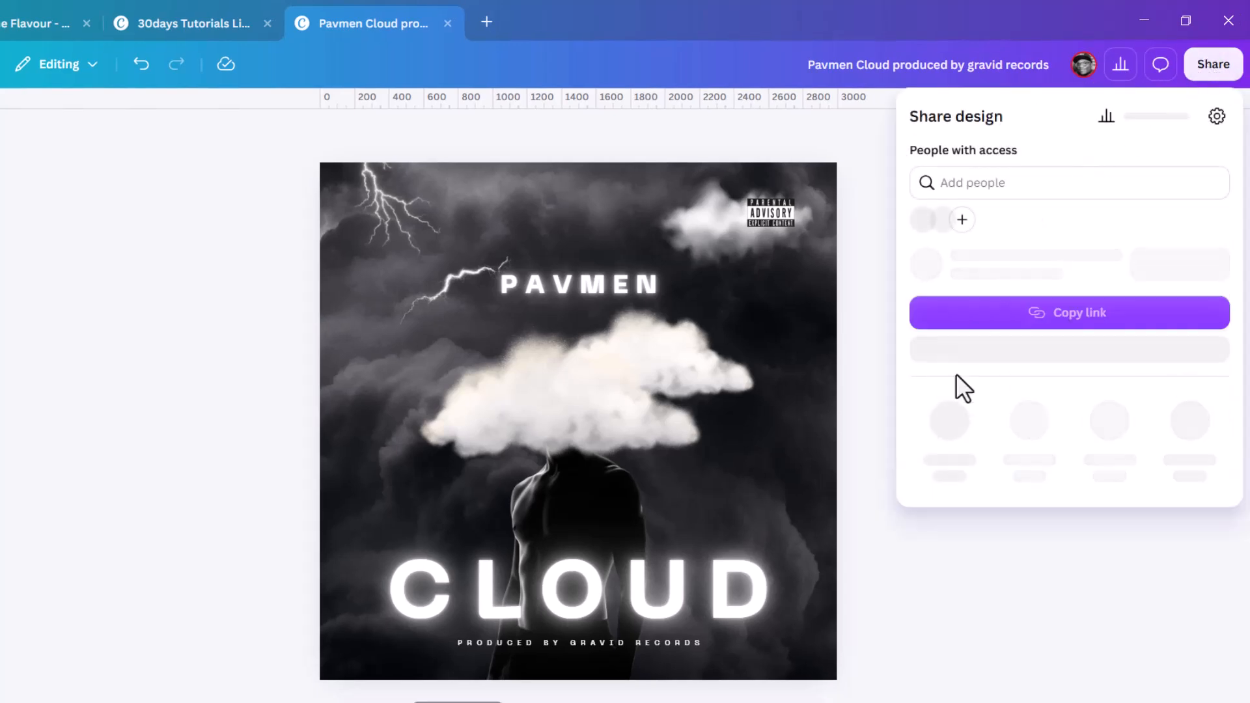
click(957, 394)
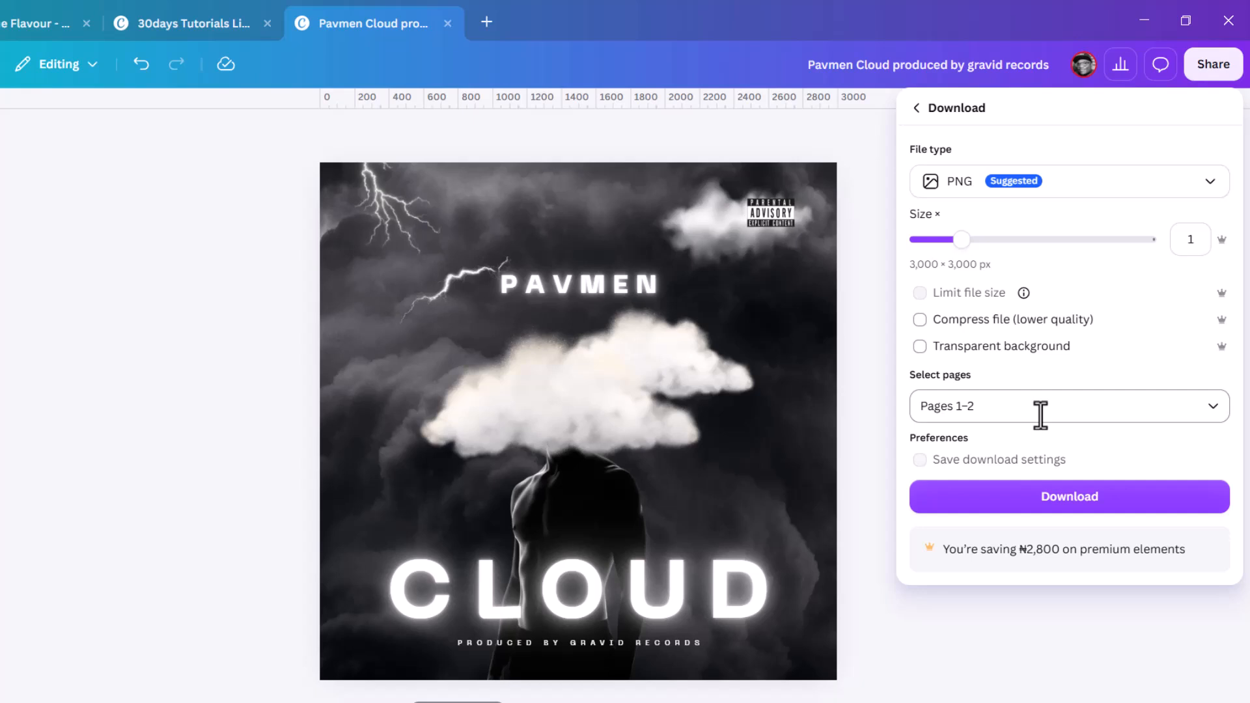
click(1211, 409)
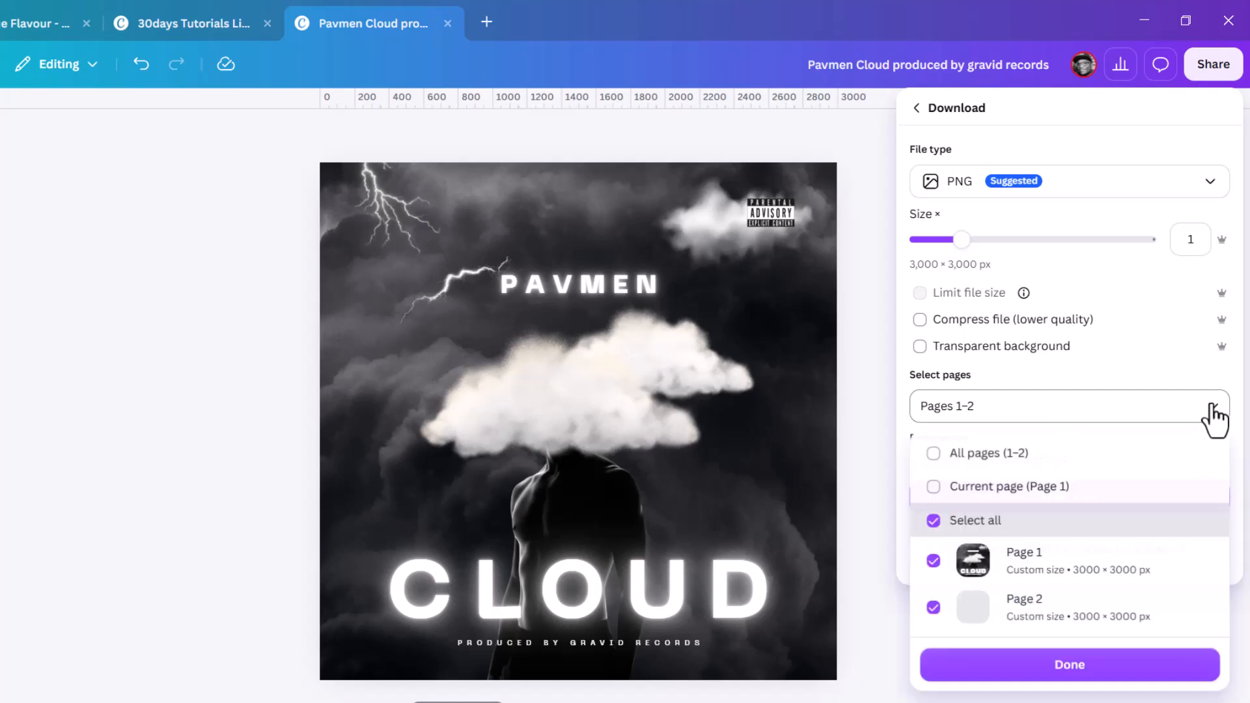
click(995, 479)
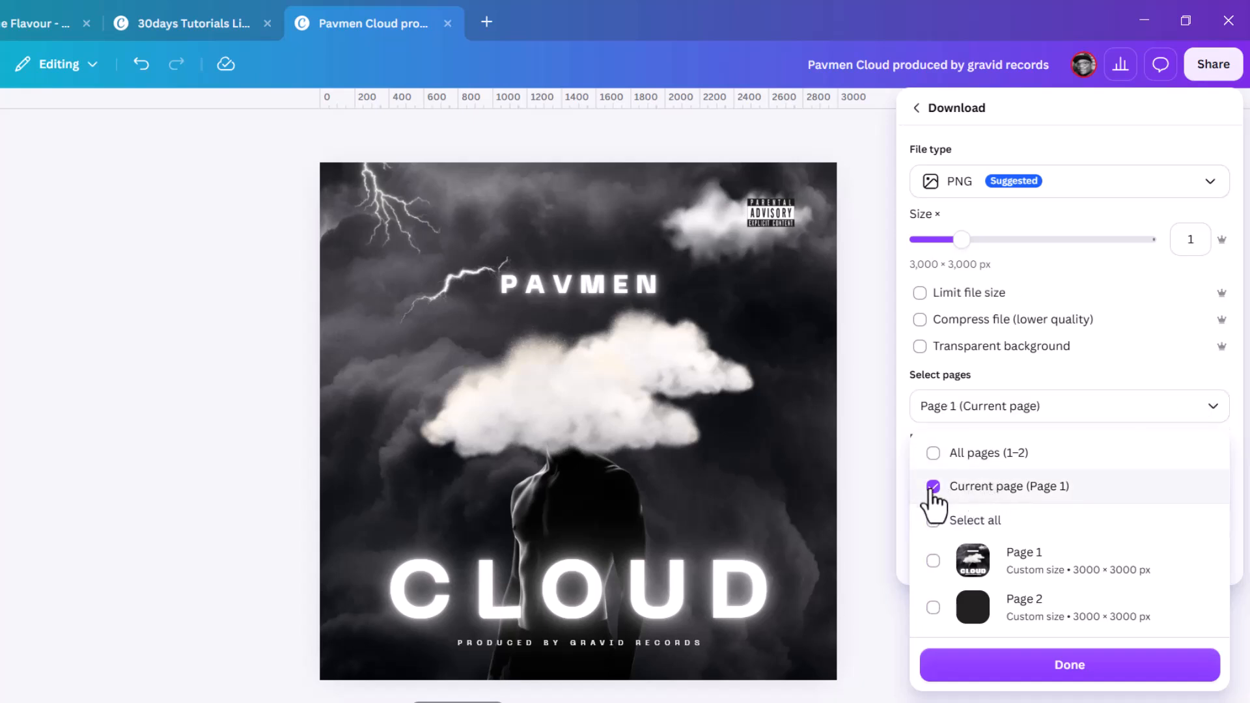
click(1012, 668)
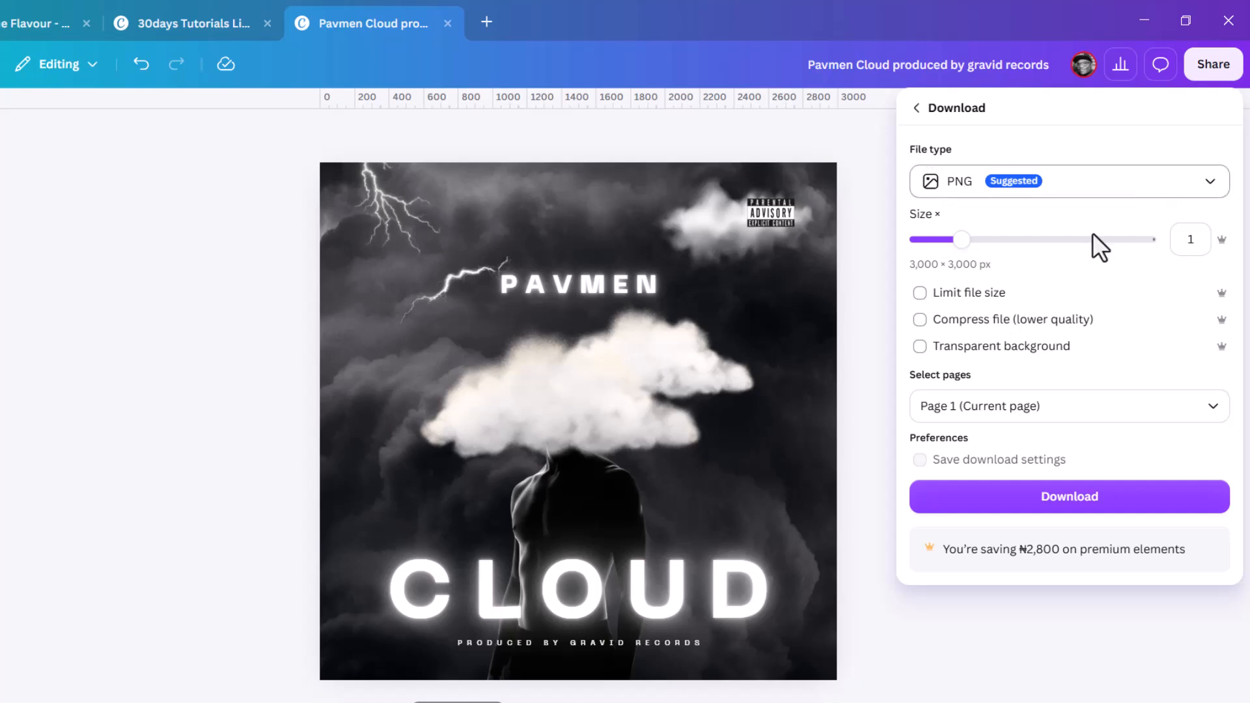
click(1026, 514)
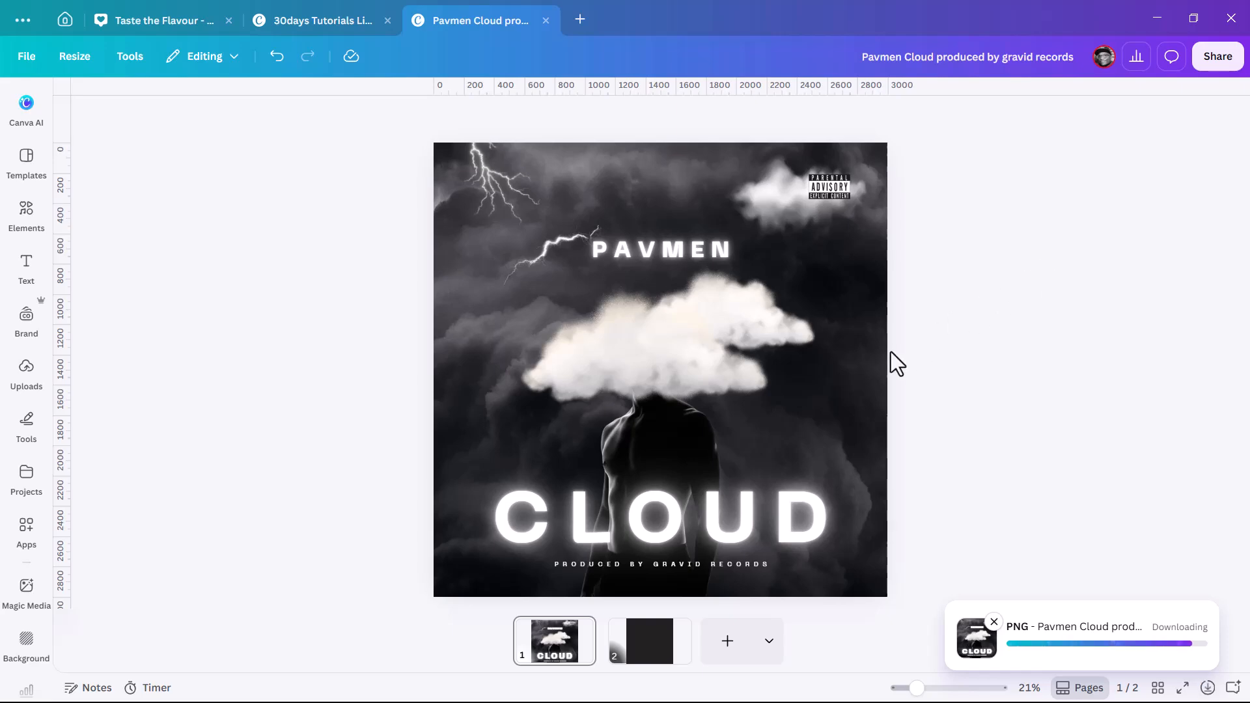
click(481, 362)
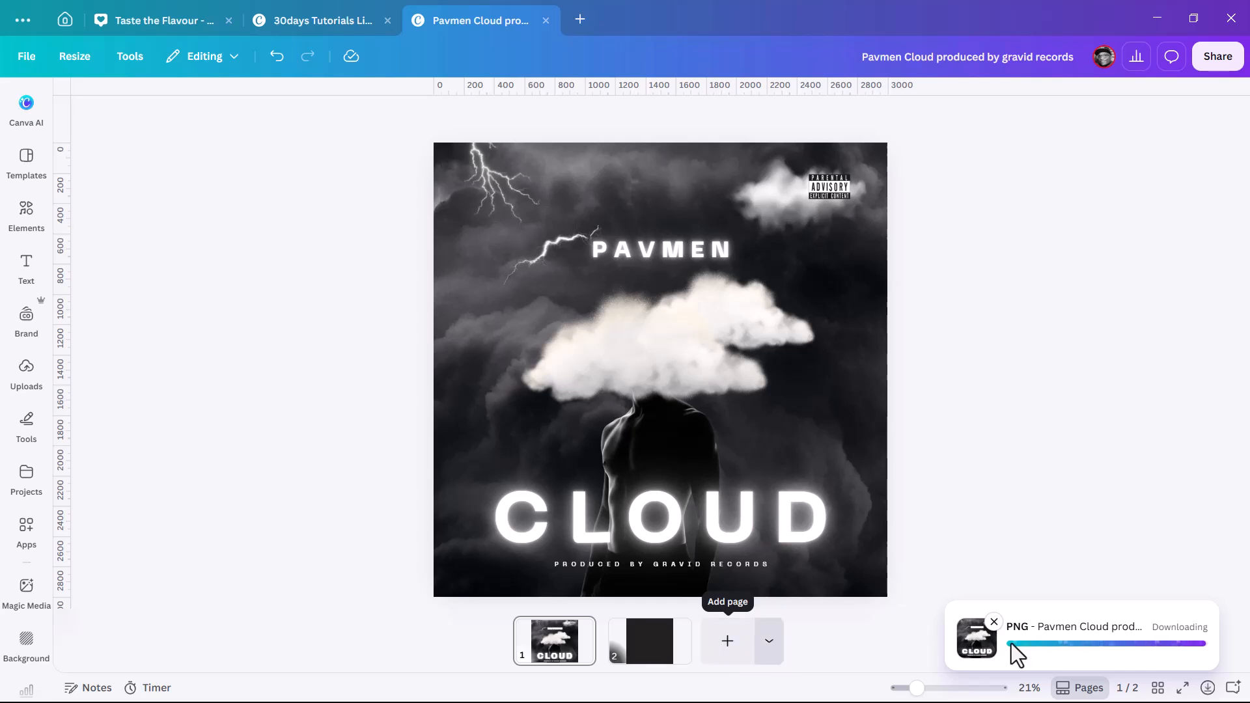
- Add a third page to the design and place the downloaded cover PNG on it from the download folder
click(726, 655)
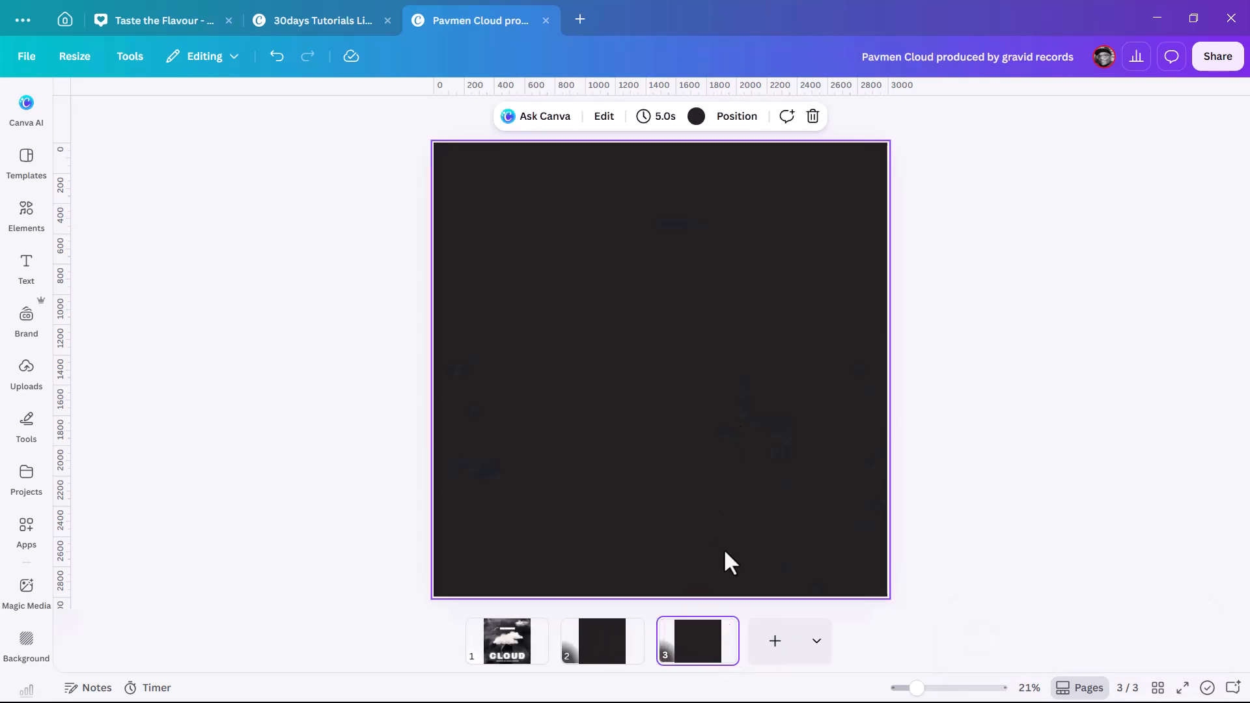
click(1211, 690)
click(1065, 646)
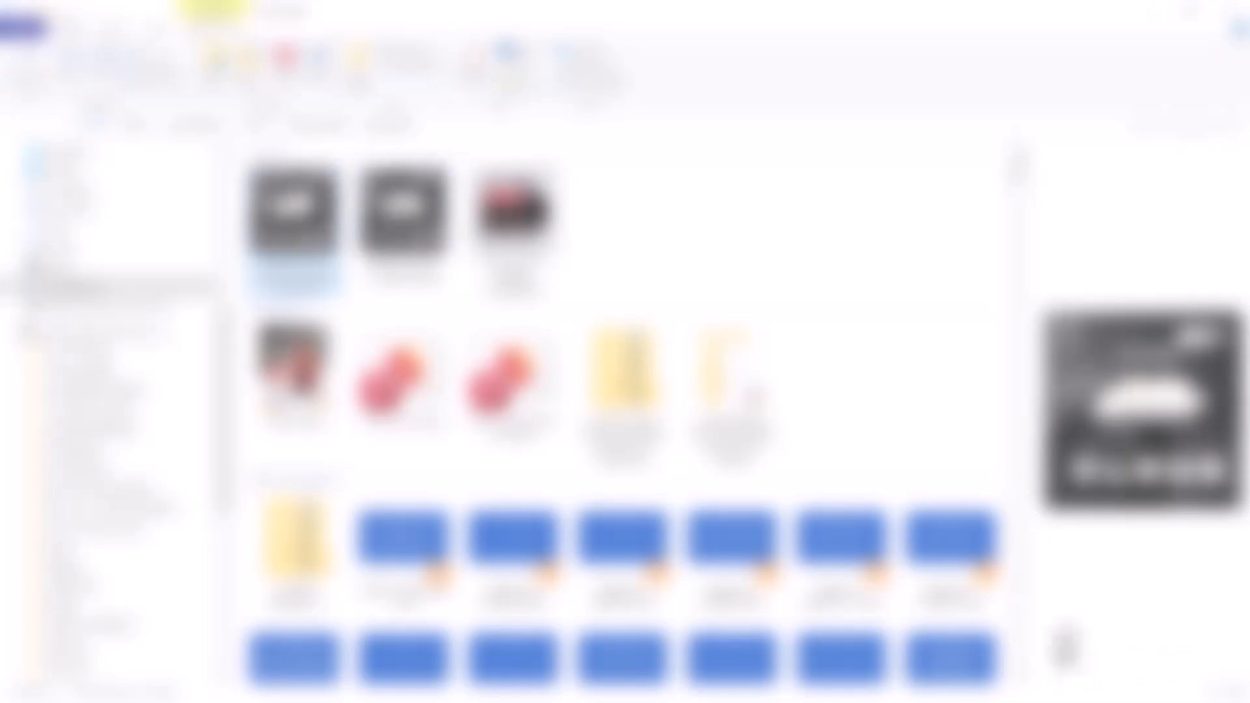
drag(284, 221, 640, 379)
key(alt+Tab)
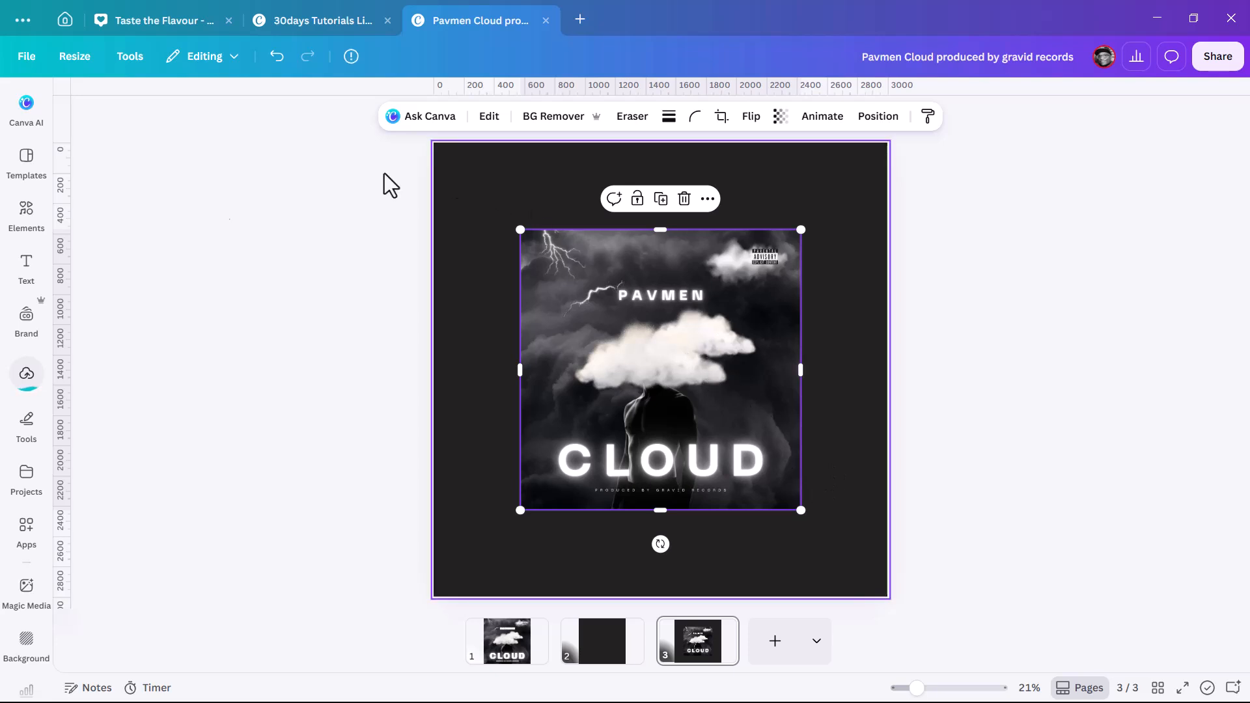
- Insert a circular frame from the basic shape frames onto page 3
click(25, 209)
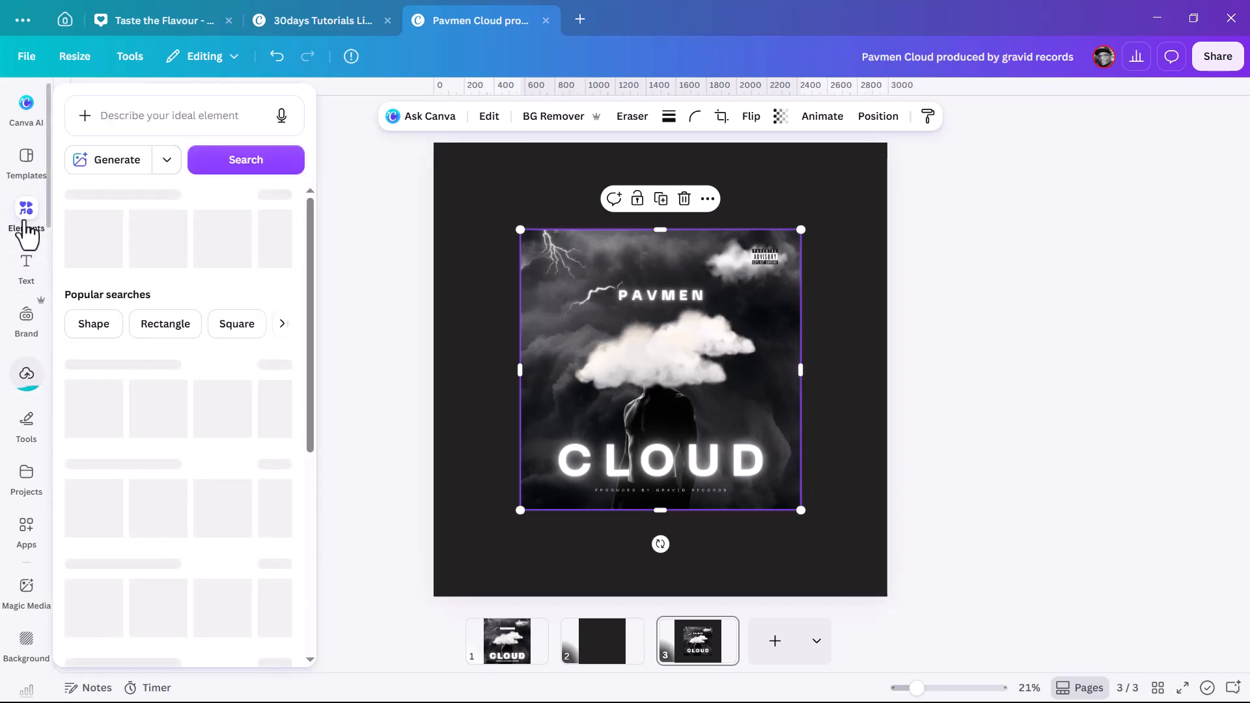
scroll(260, 427, down, 3)
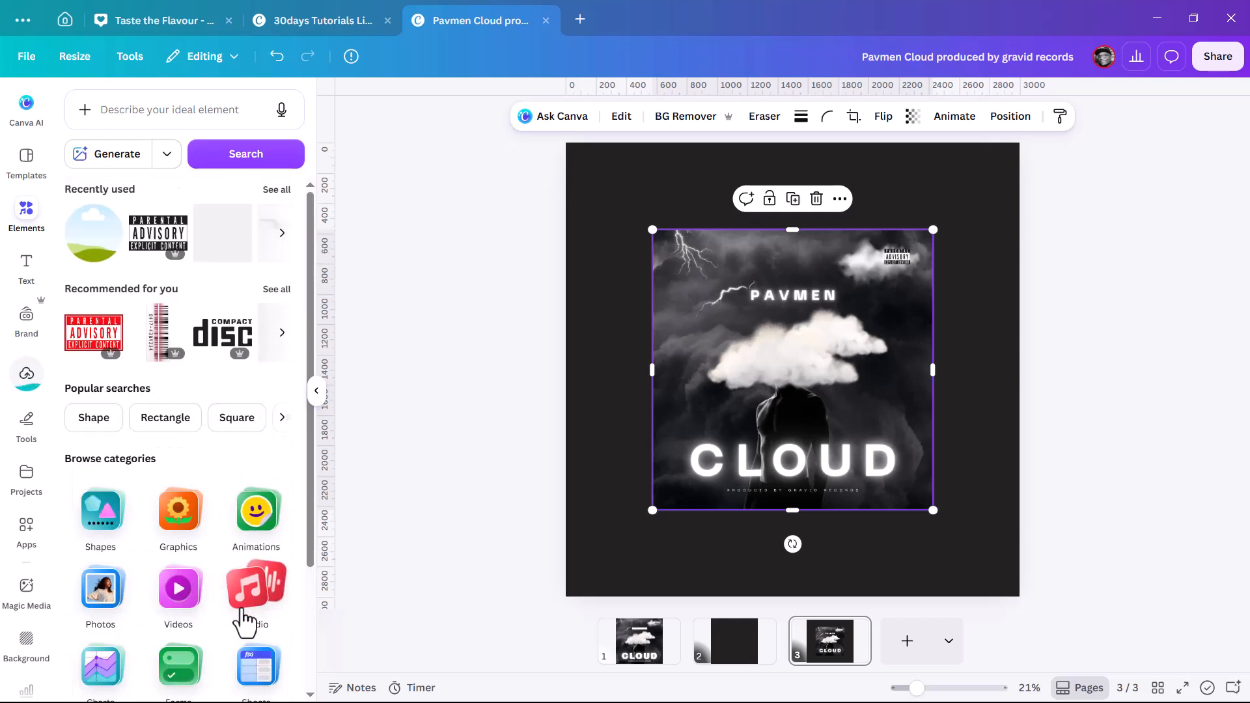
scroll(248, 606, down, 3)
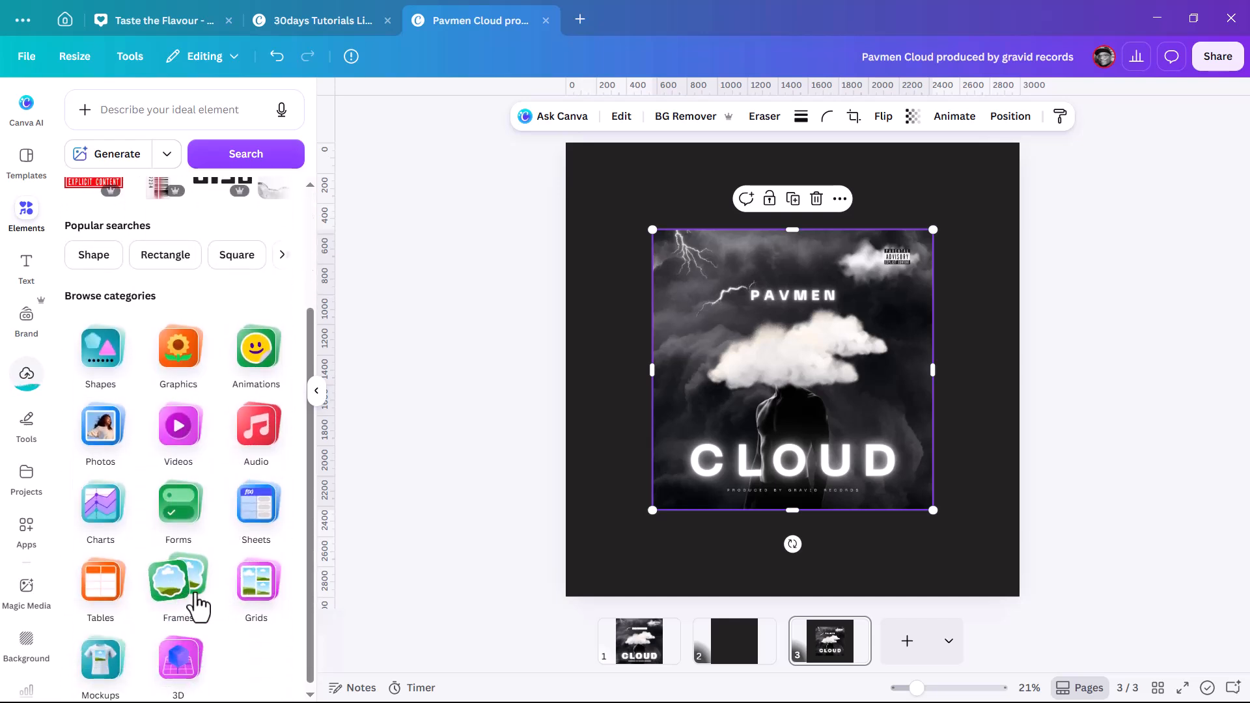
click(173, 599)
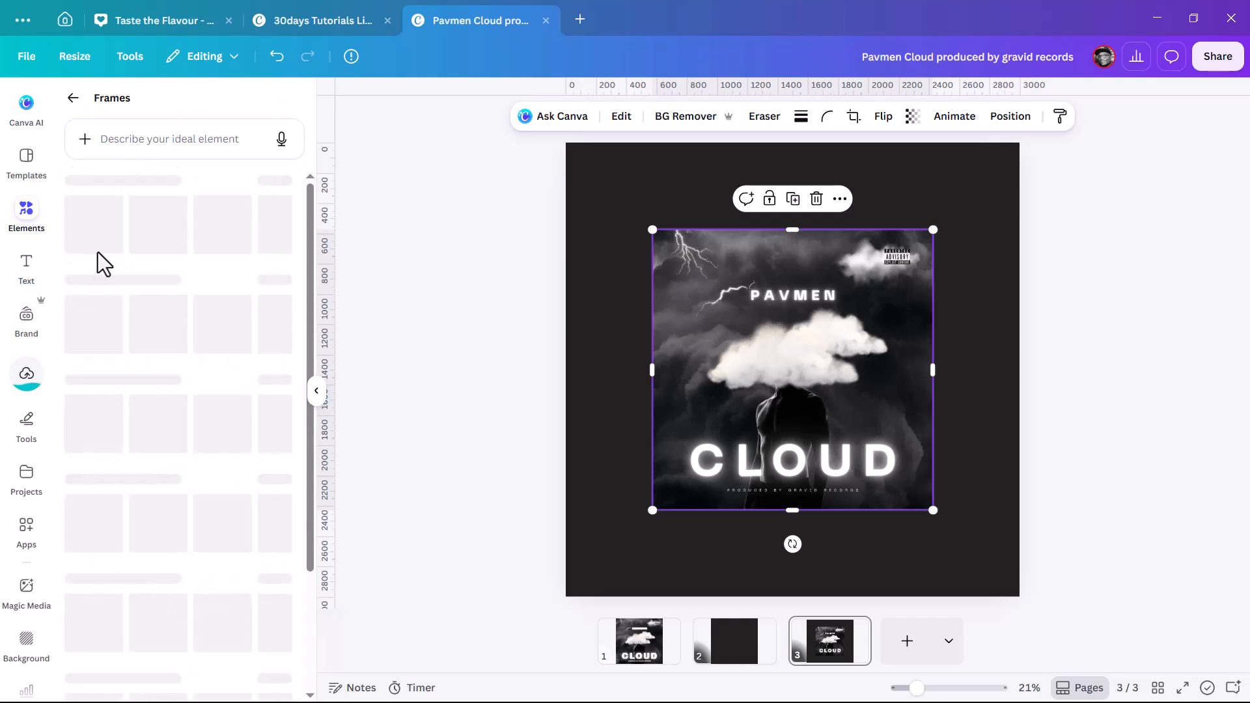
click(221, 241)
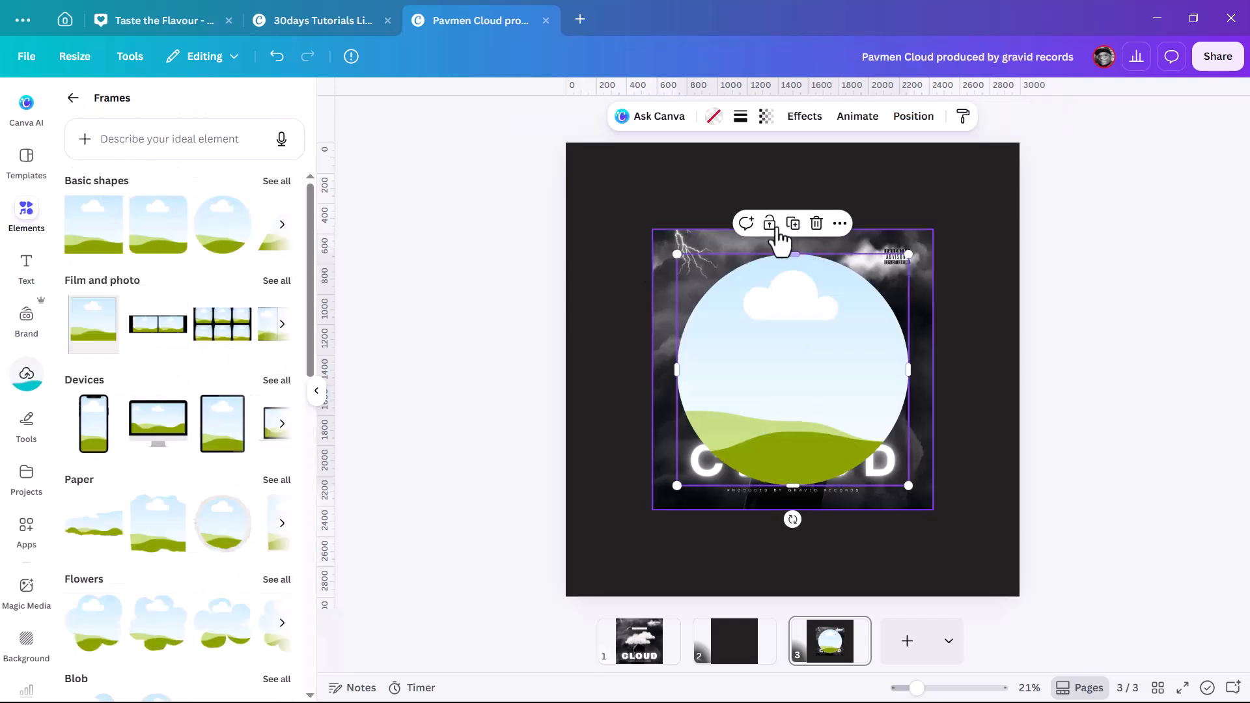
- Place the cover image inside the circular frame and enlarge the frame around the page centre into a disc
drag(678, 243, 722, 264)
drag(739, 312, 768, 329)
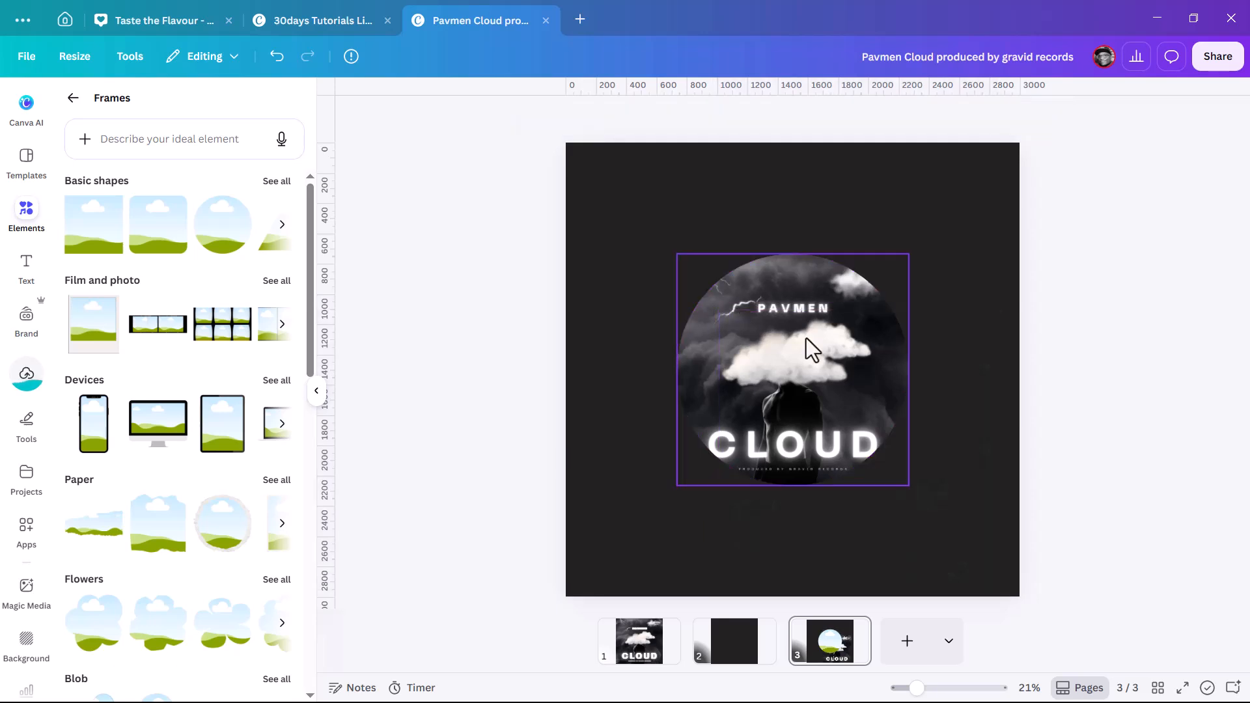
click(818, 404)
drag(907, 486, 967, 487)
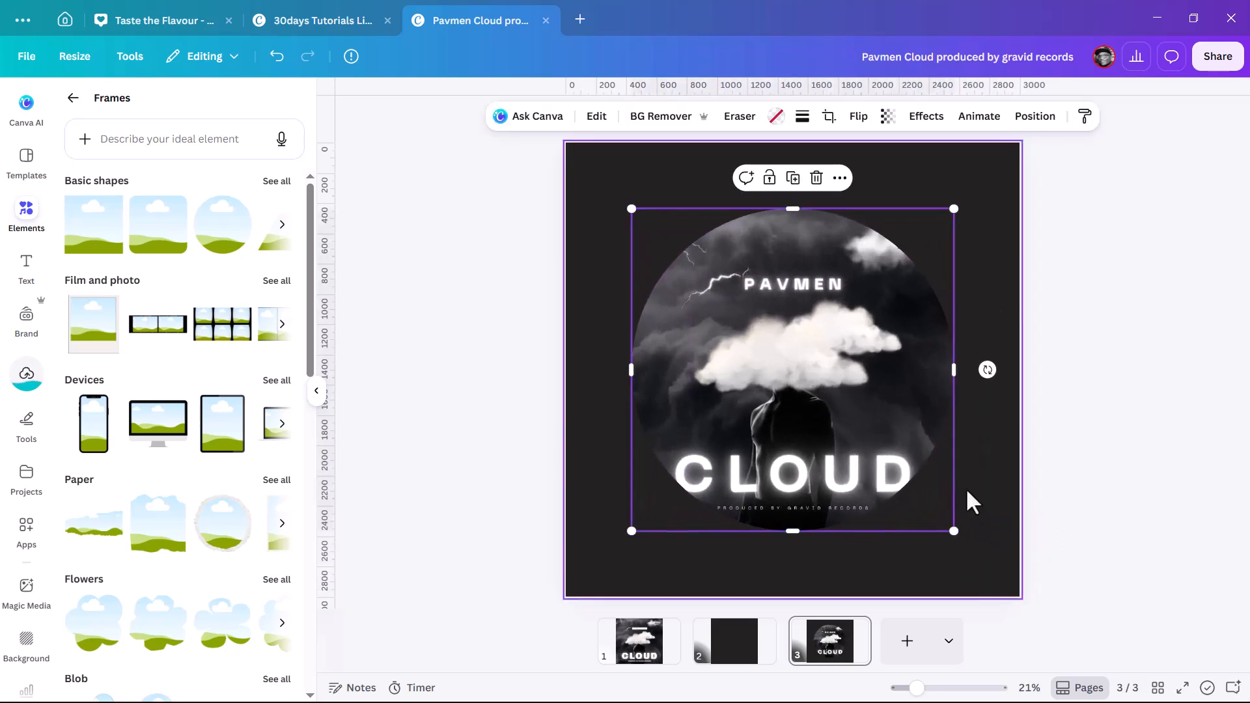
- Add a small circle at the disc's centre, filled with the dark colour sampled from the page background
key(c)
click(1133, 364)
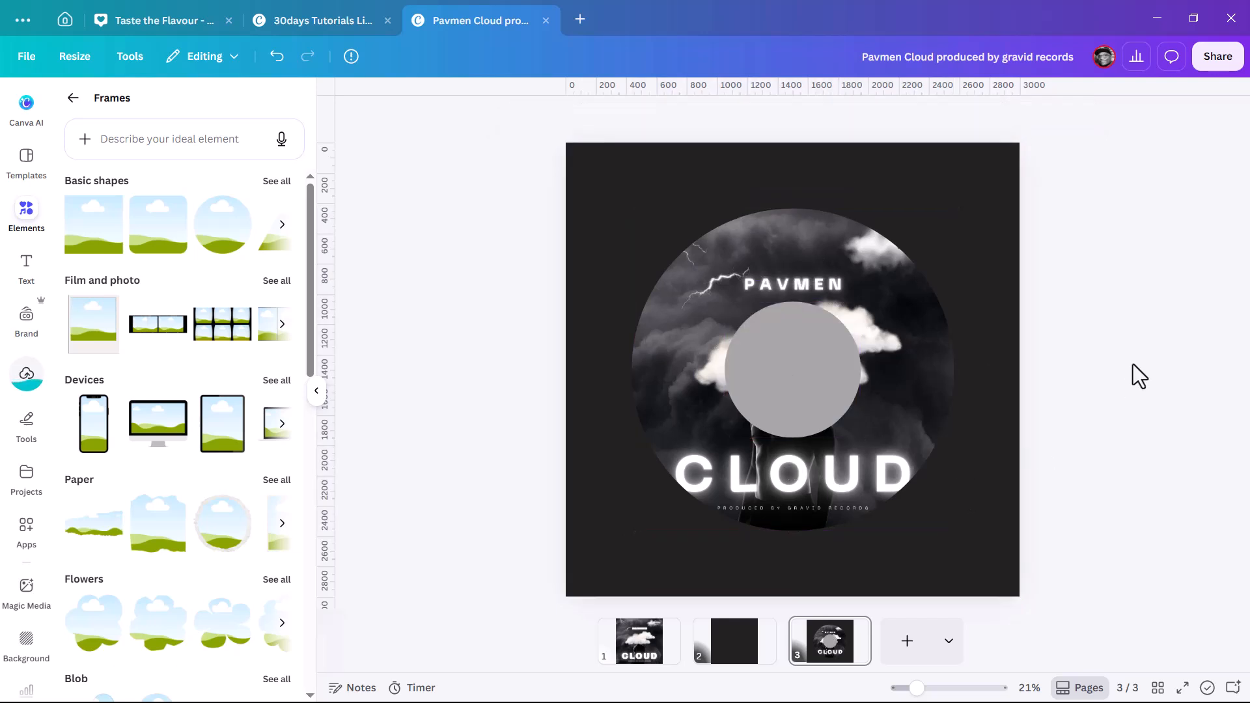
click(807, 368)
click(718, 116)
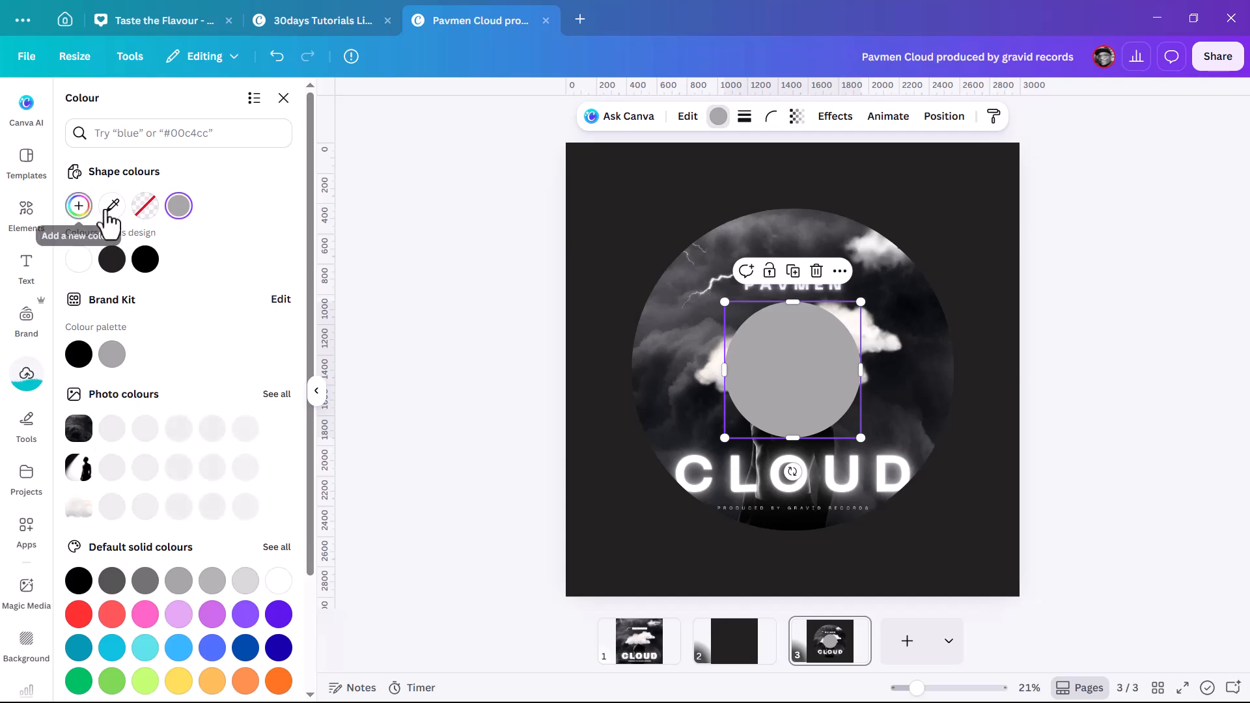
click(112, 205)
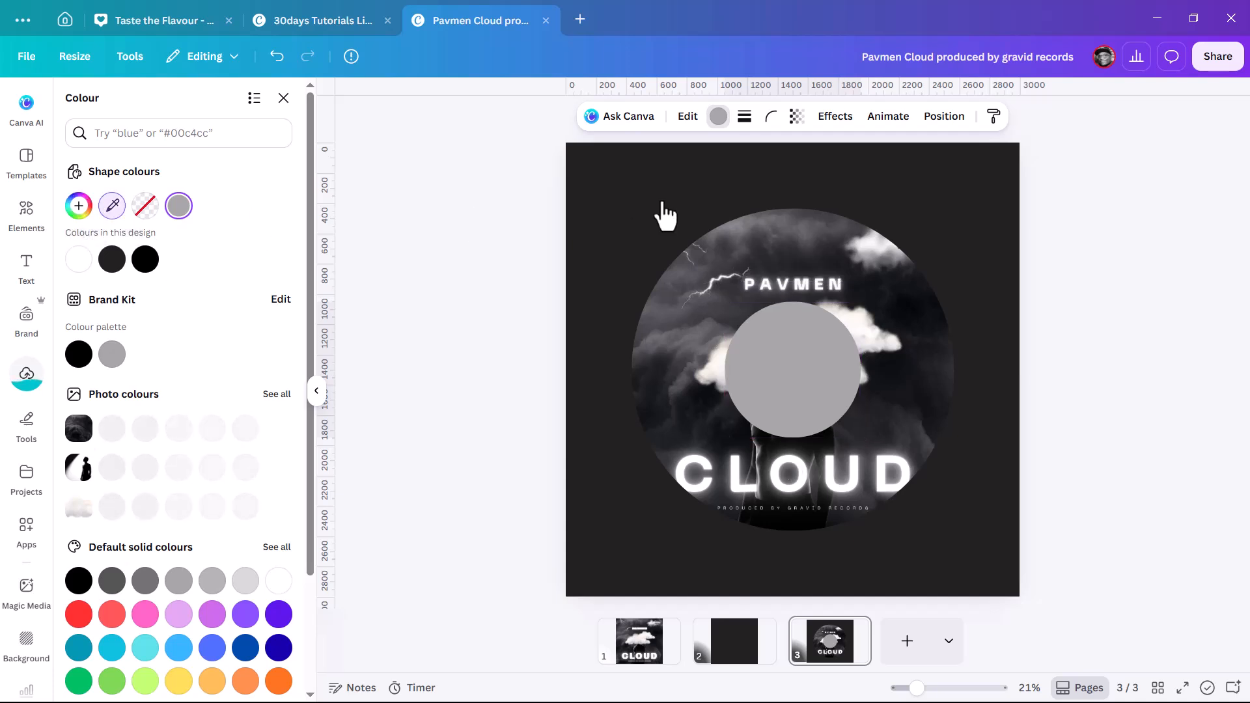
click(620, 215)
drag(861, 437, 848, 393)
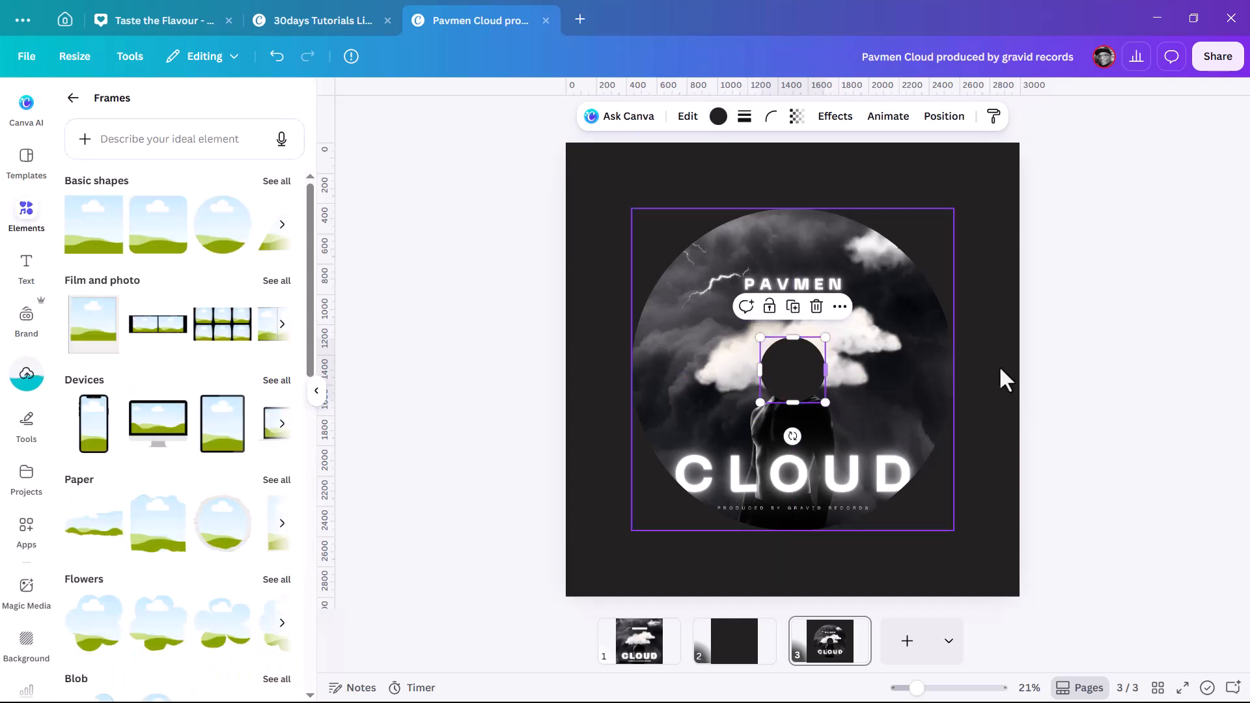
click(1168, 355)
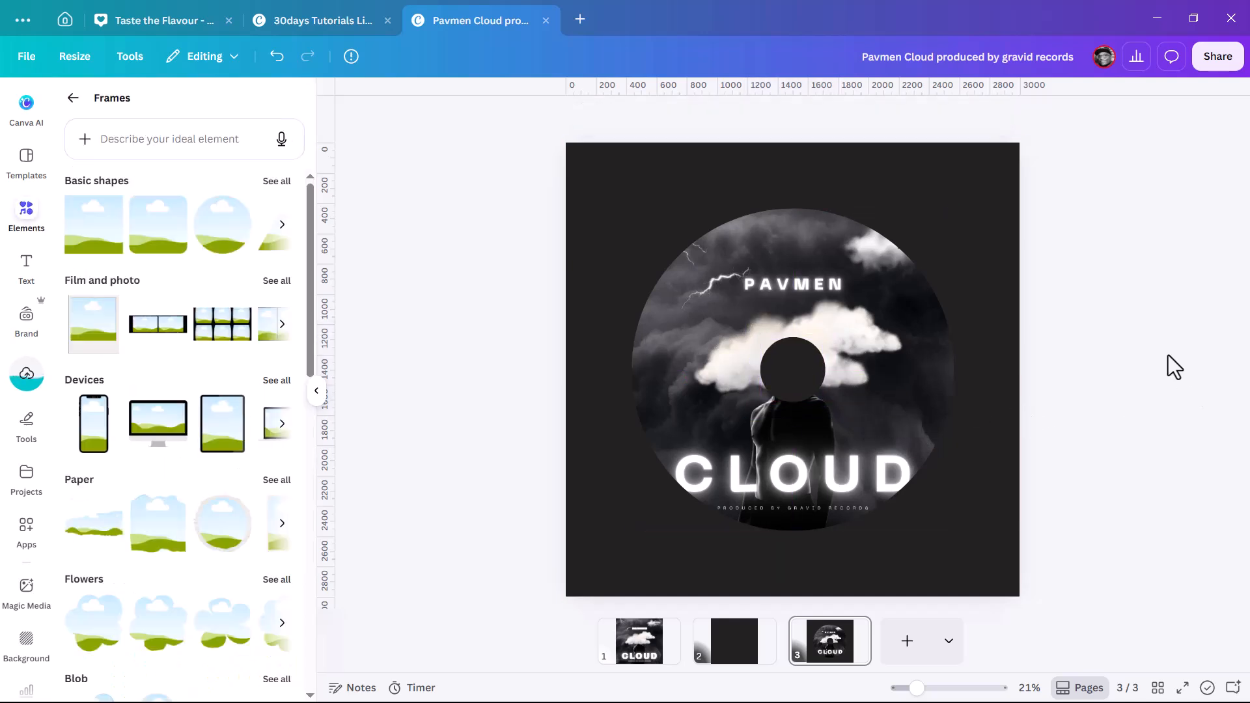
- Move the small circle off the disc's centre, up and to the right
click(905, 300)
shift+click(810, 374)
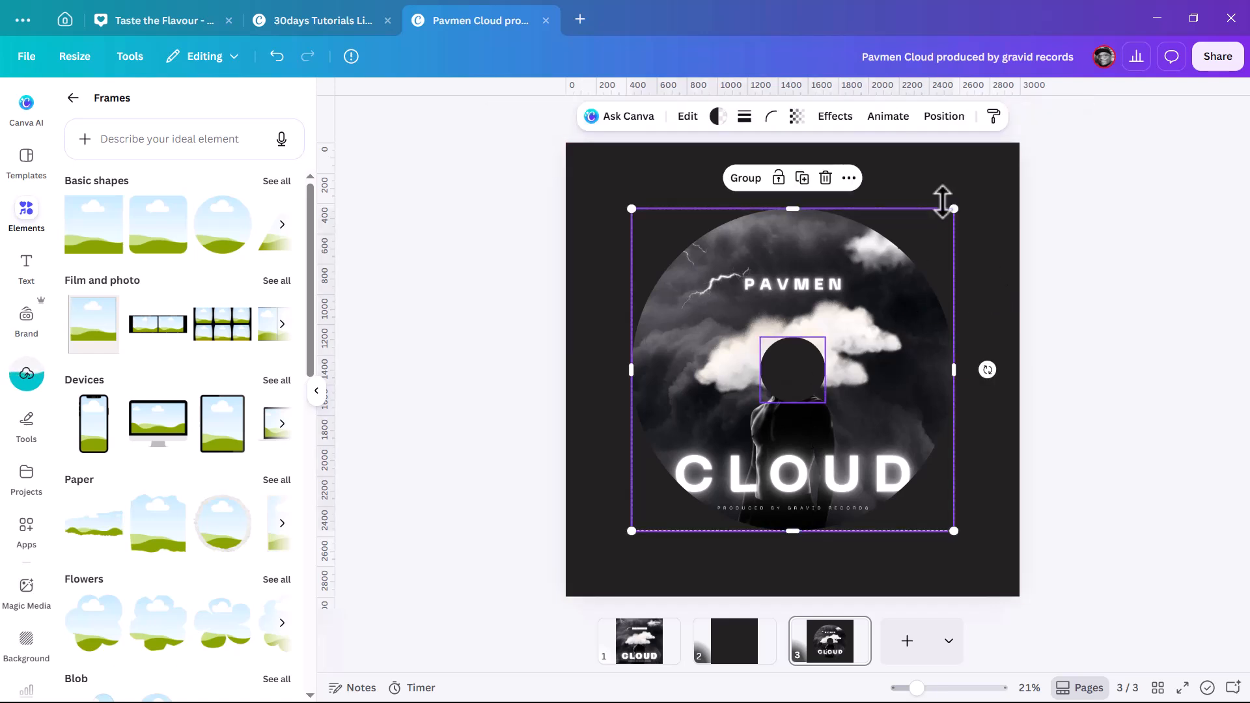
click(944, 116)
click(810, 364)
drag(810, 373, 869, 334)
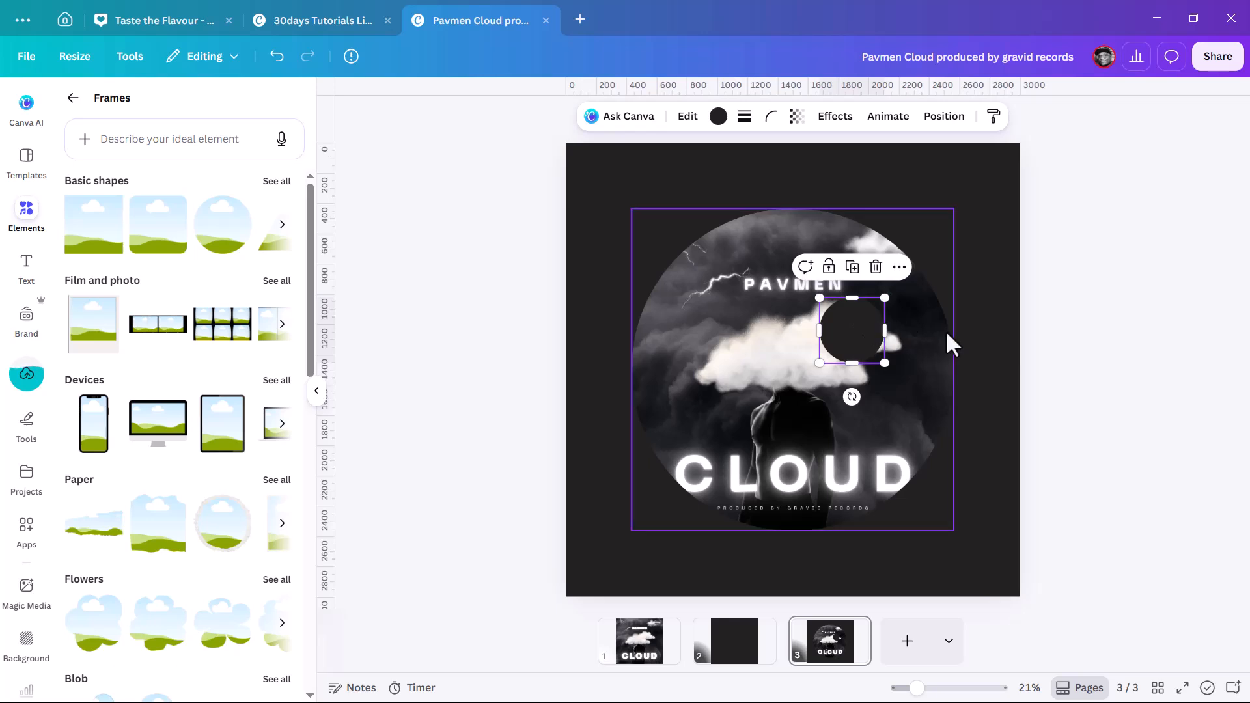
- Align the small circle and the disc to each other's centre and middle
click(931, 335)
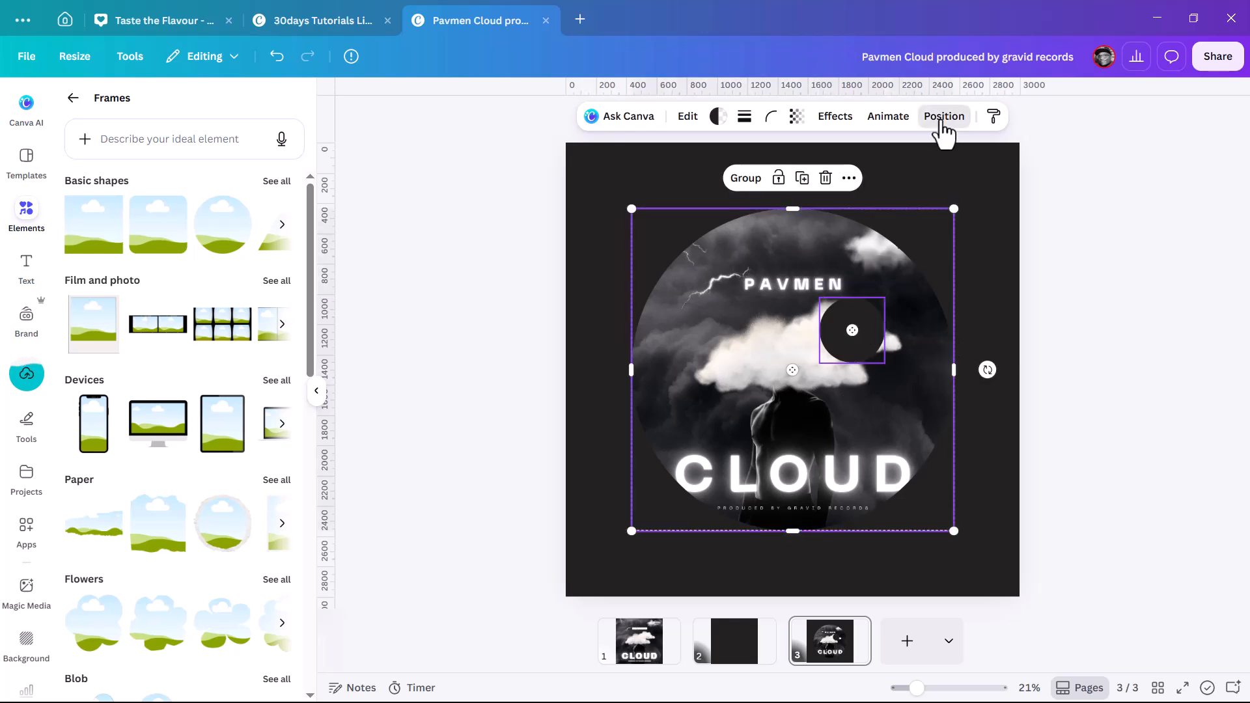
click(945, 118)
click(239, 328)
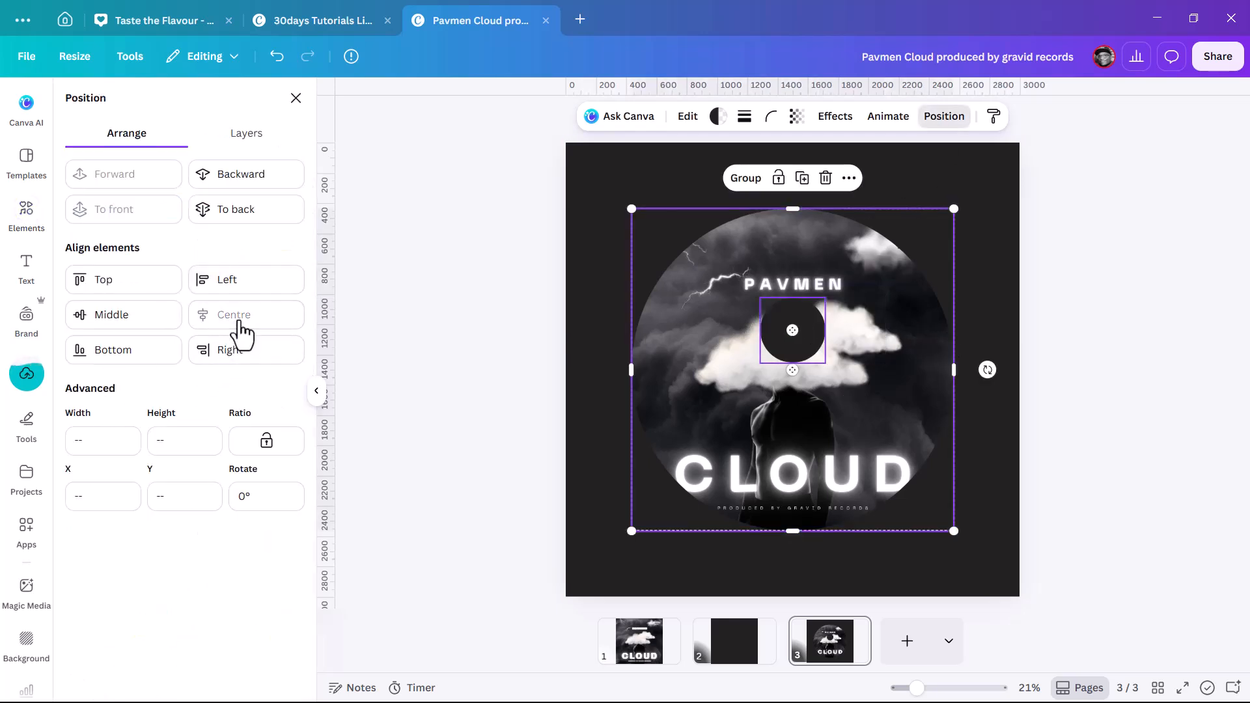
click(117, 321)
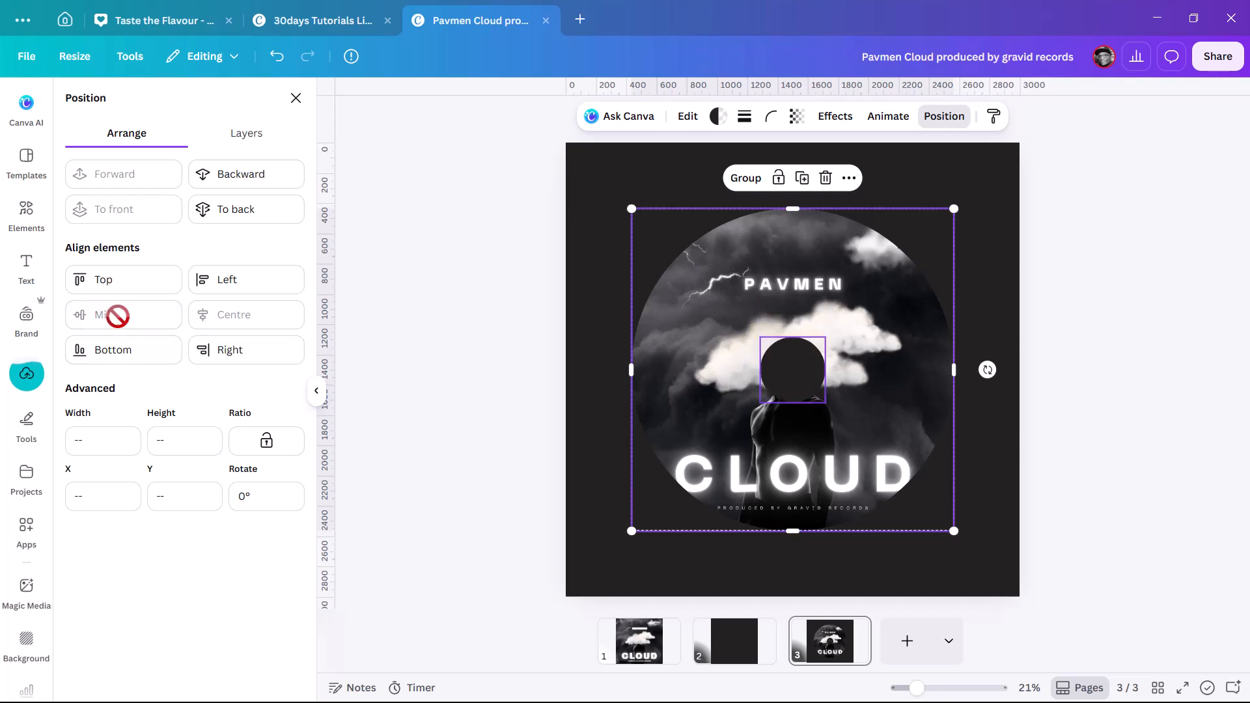
click(1087, 296)
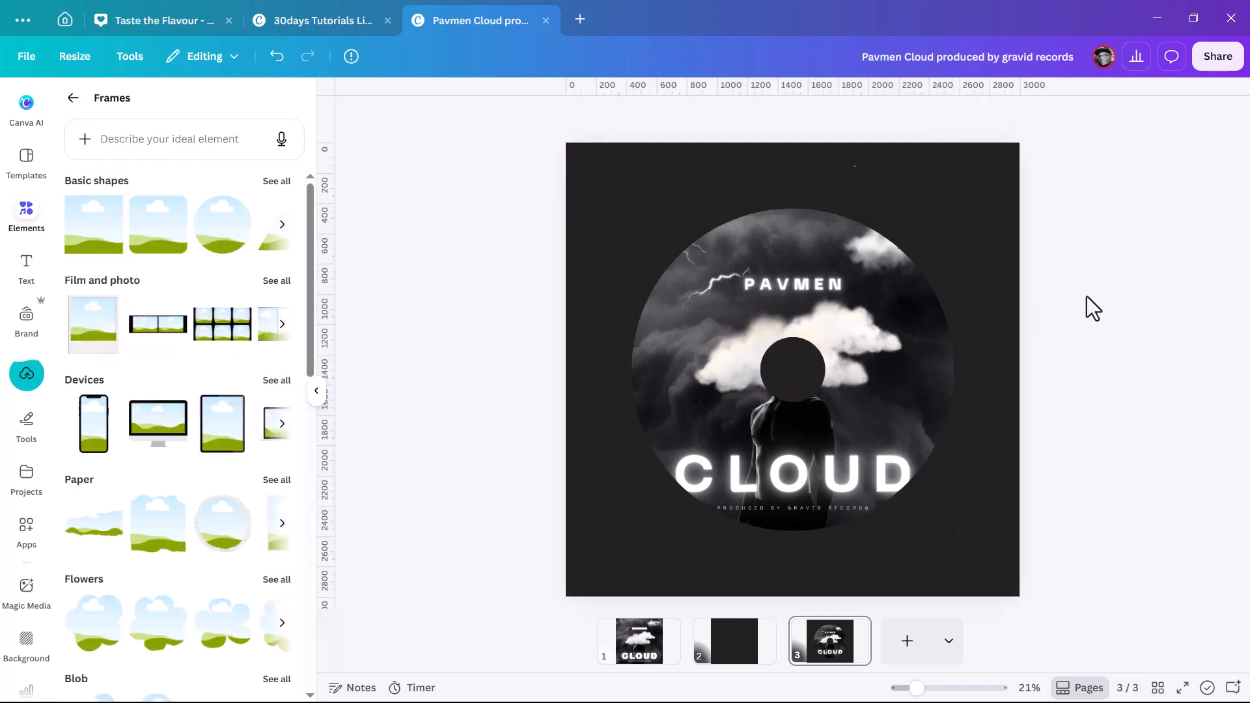
- Change the fill of the disc's centre circle to the dark blue default solid colour
click(956, 207)
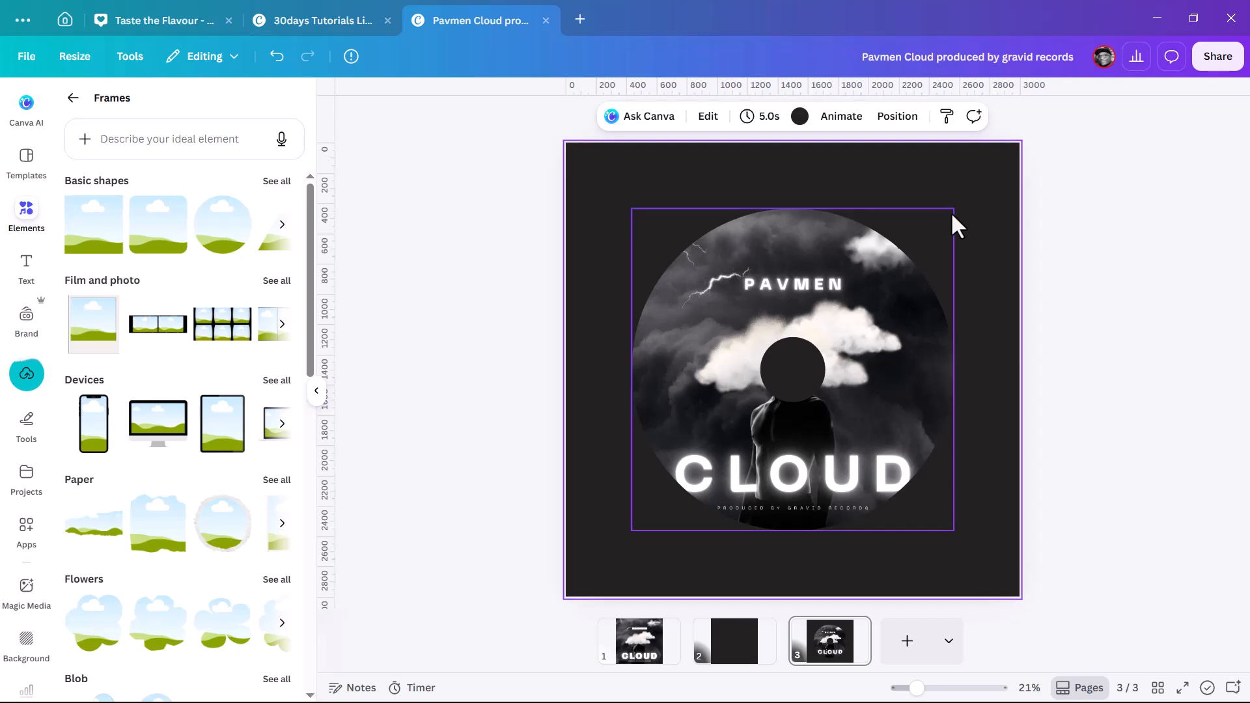
click(787, 369)
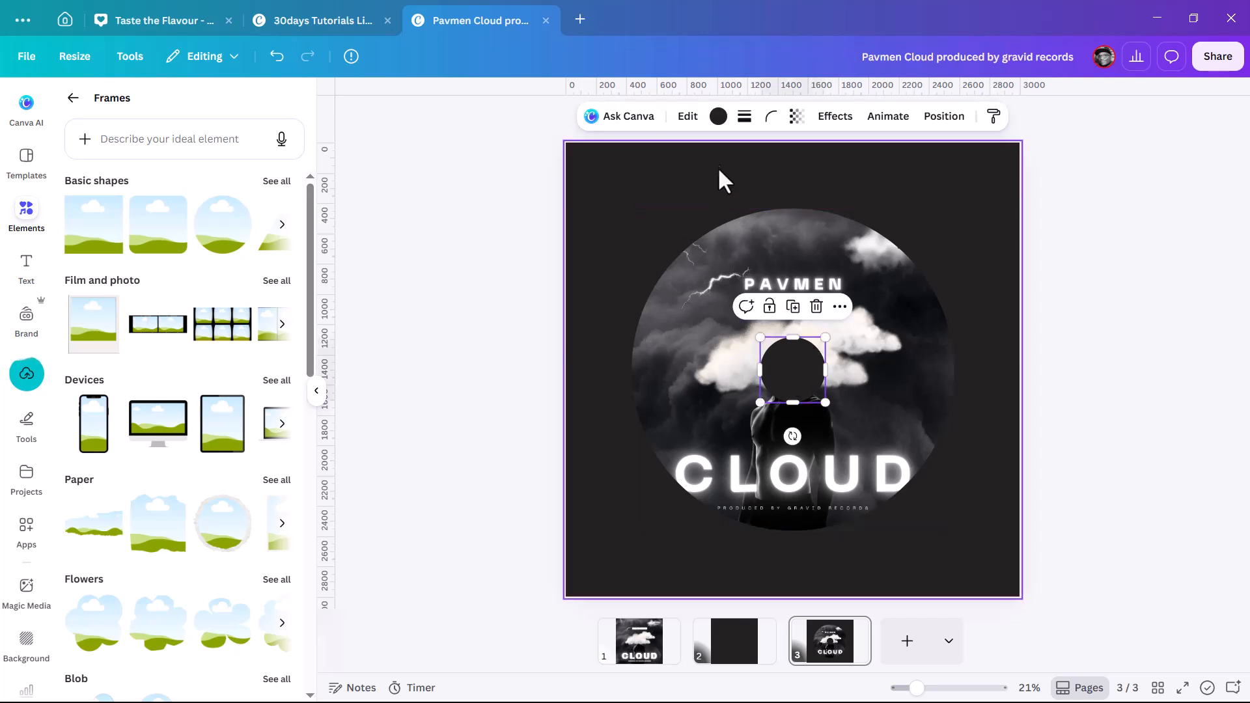
click(718, 116)
scroll(189, 482, down, 3)
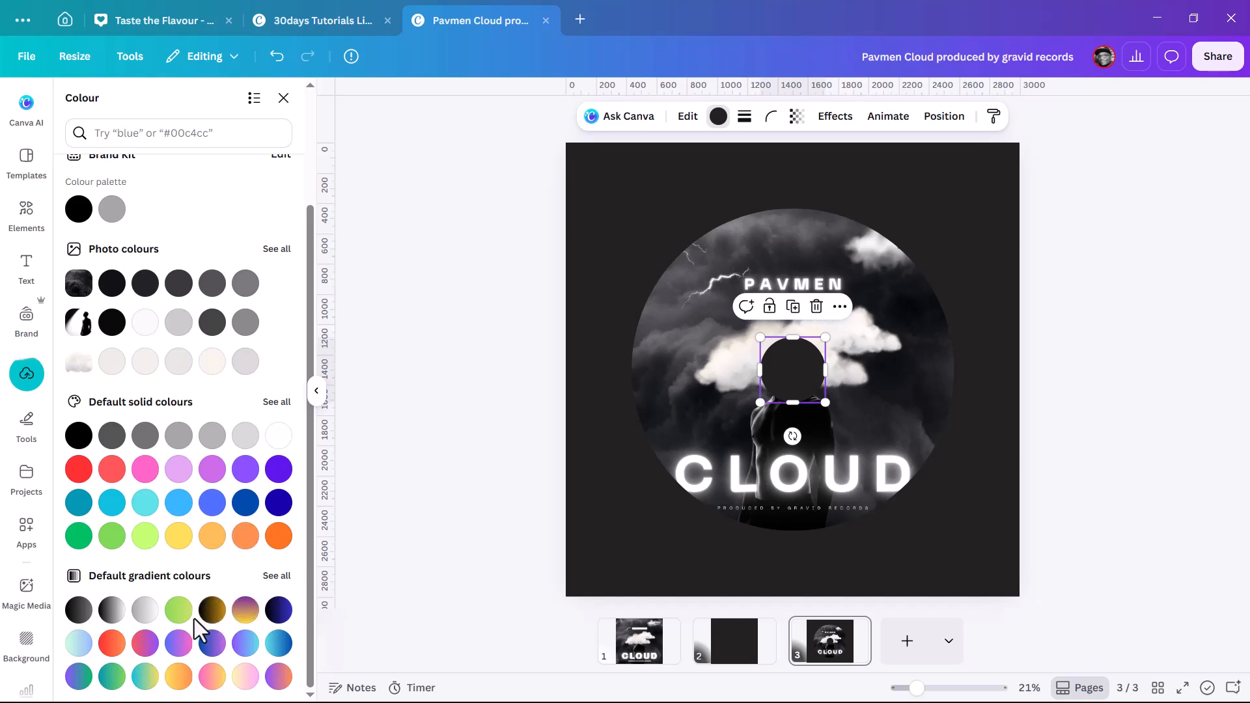
click(213, 616)
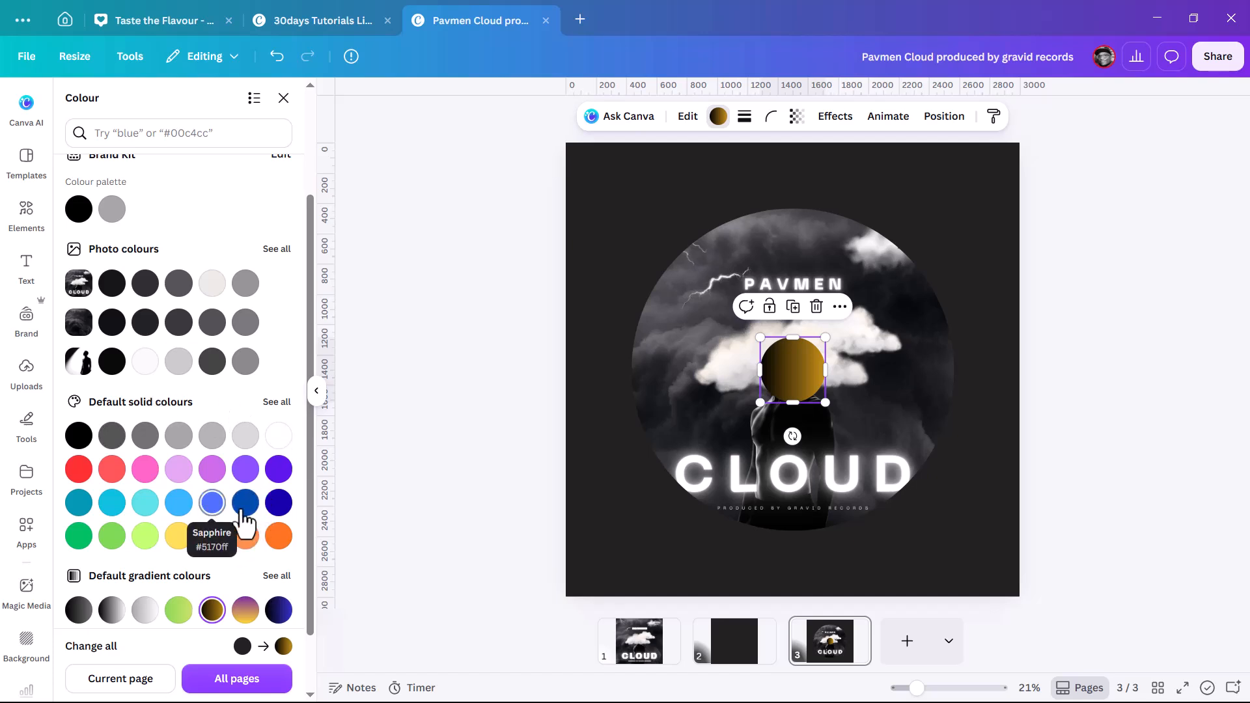
click(278, 503)
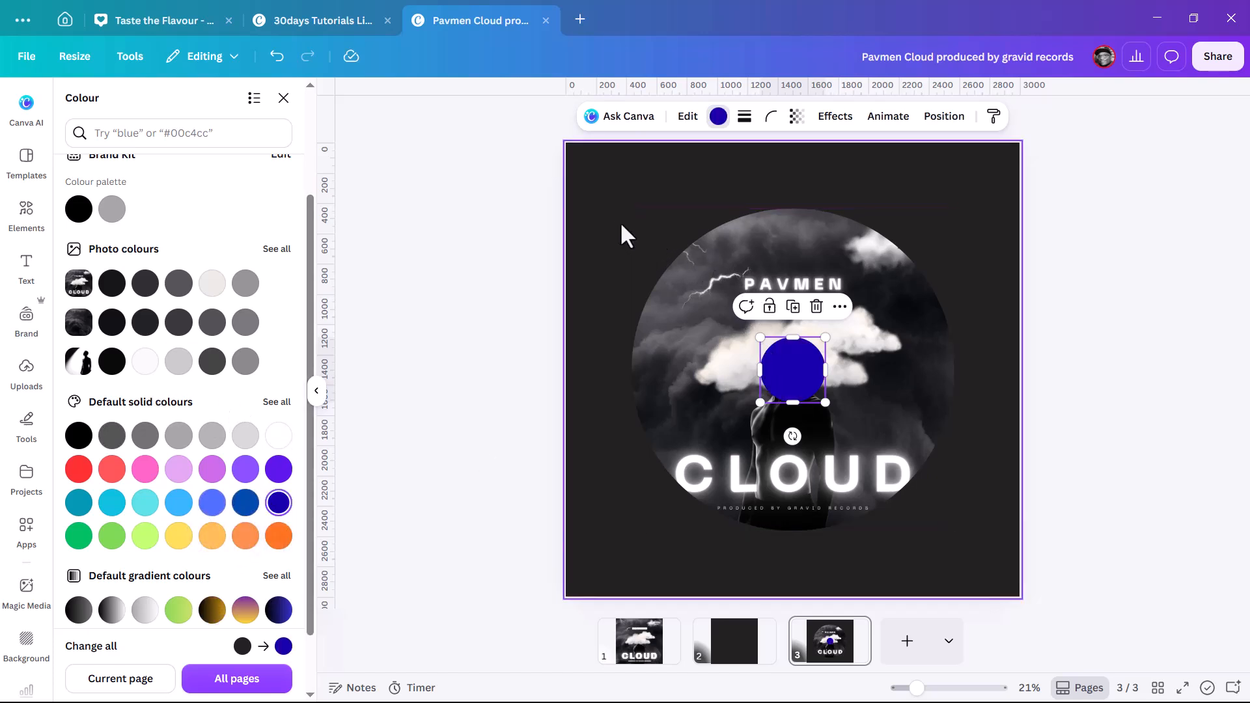
- Set page 3's background to the same dark blue as the disc's centre circle
click(620, 222)
click(278, 503)
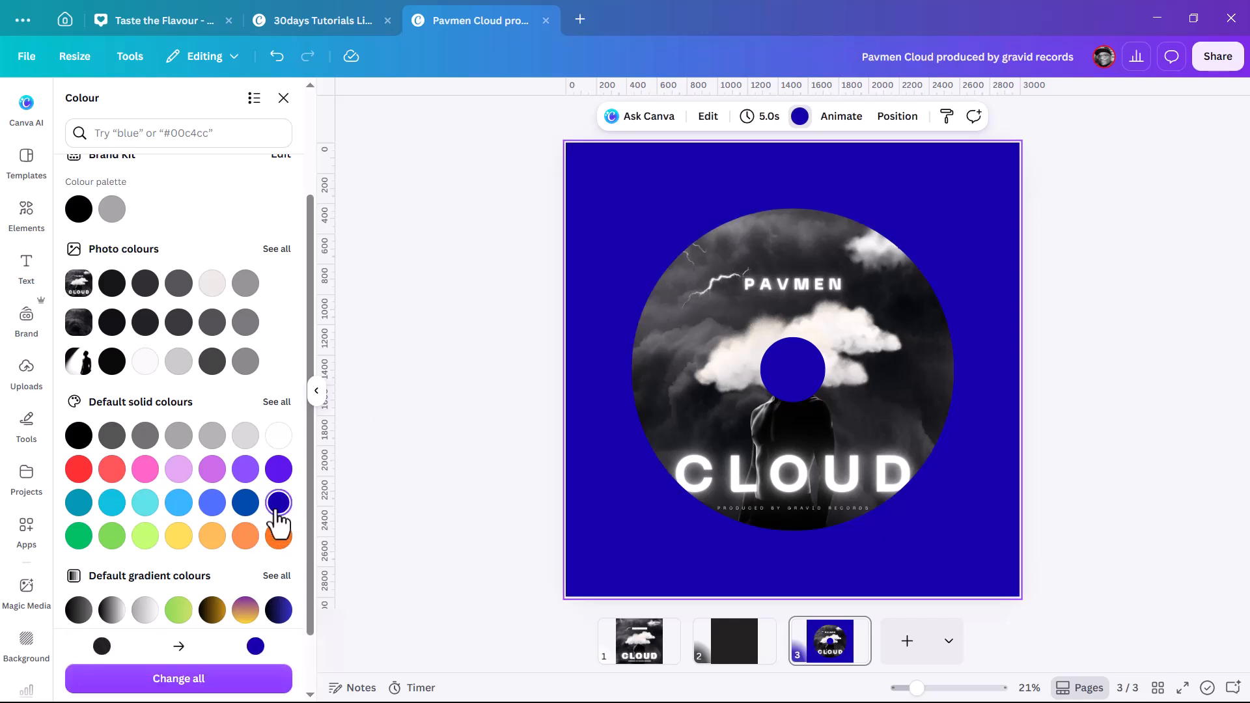
click(1177, 306)
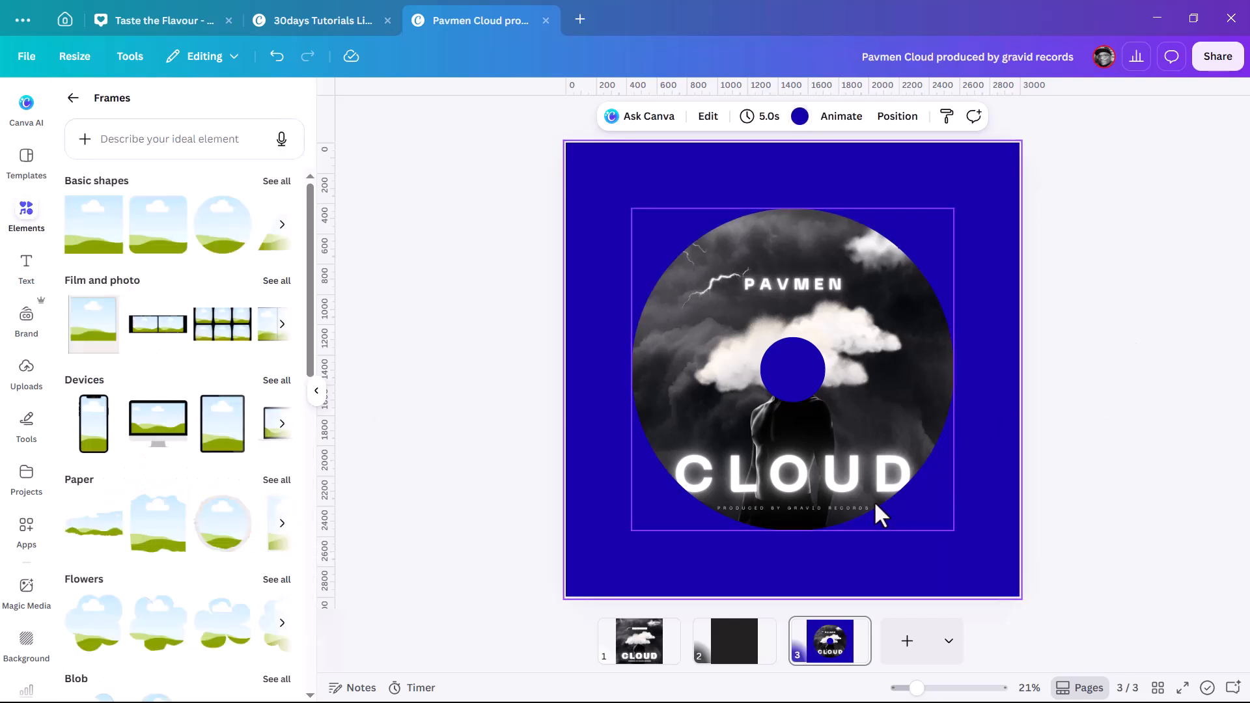